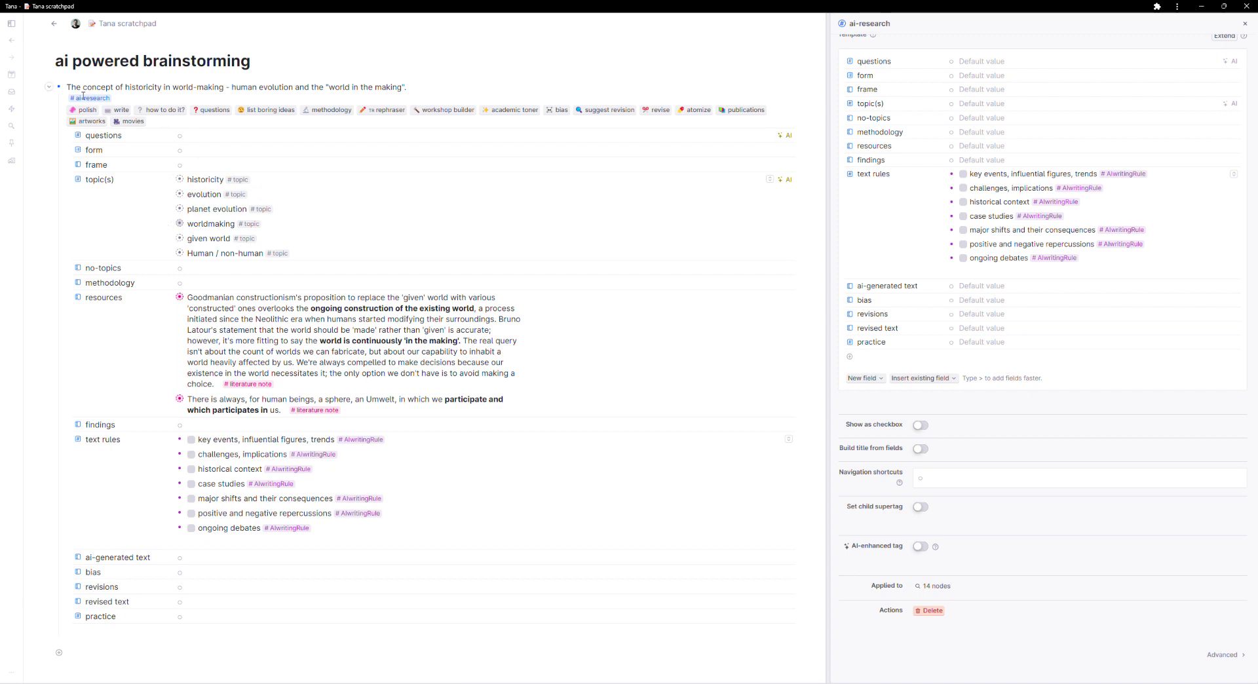
{"action": "left_click_drag", "start_coordinate": [71, 90], "coordinate": [236, 89]}
{"action": "left_click", "coordinate": [259, 89]}
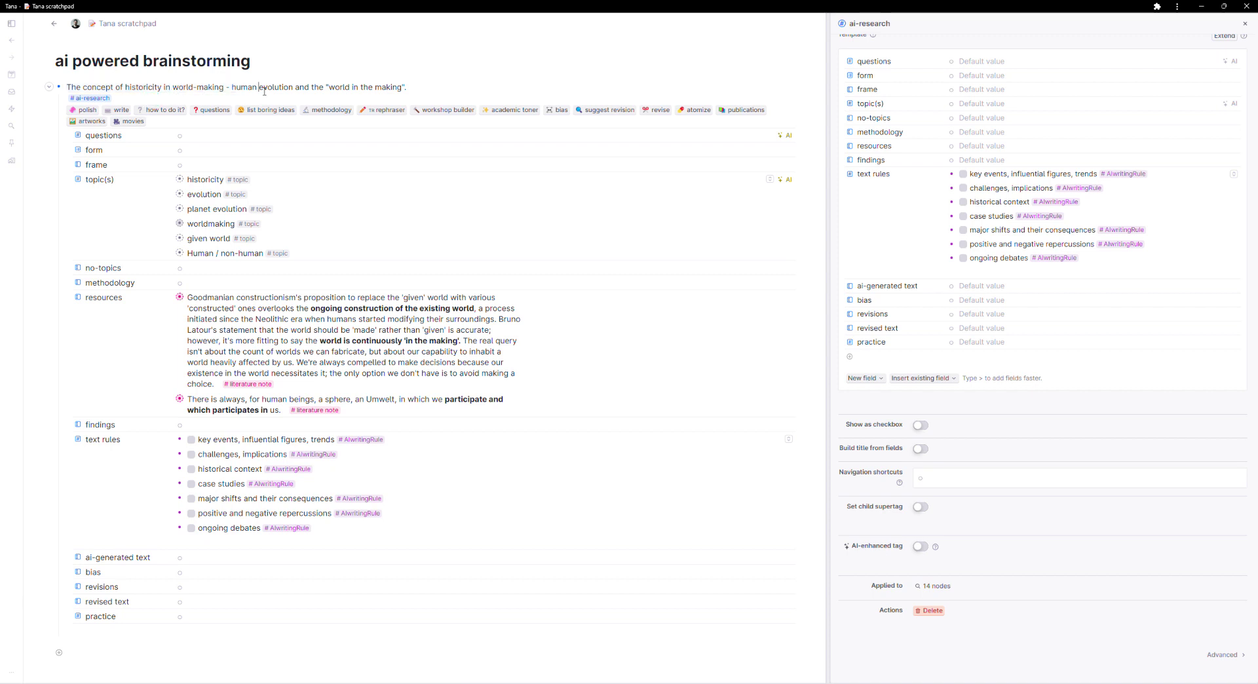
{"action": "left_click_drag", "start_coordinate": [407, 88], "coordinate": [321, 89]}
{"action": "left_click", "coordinate": [362, 96]}
{"action": "left_click", "coordinate": [411, 98]}
Step: Expand the first literature note in resources to review its department, source and info fields, and collapse it again
{"action": "left_click", "coordinate": [170, 297]}
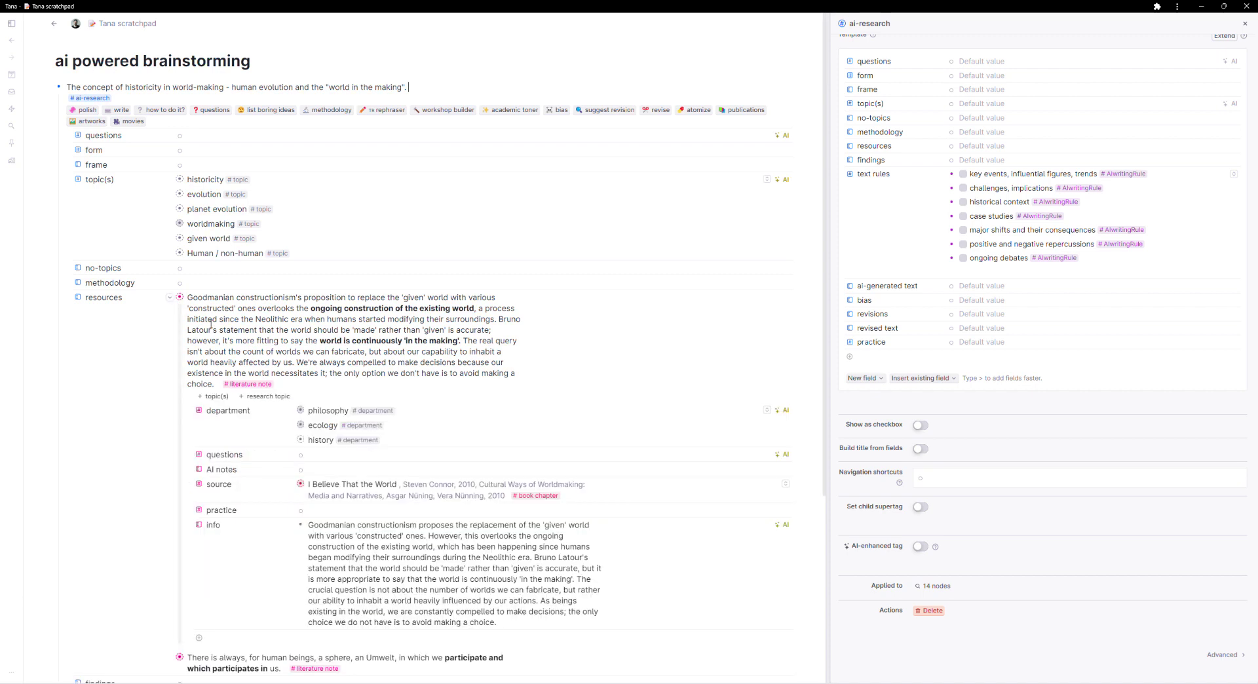
{"action": "scroll", "coordinate": [358, 361], "scroll_direction": "down", "scroll_amount": 2}
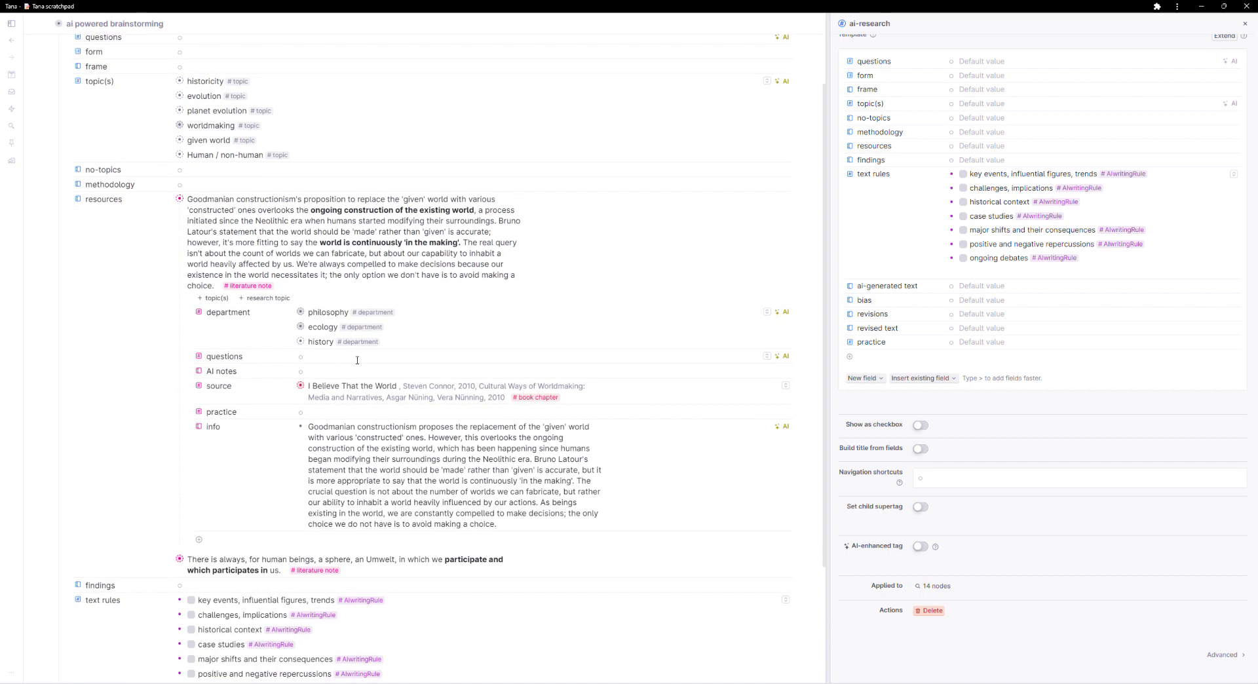
{"action": "left_click", "coordinate": [293, 386]}
{"action": "left_click", "coordinate": [293, 387]}
{"action": "left_click", "coordinate": [182, 209]}
{"action": "scroll", "coordinate": [262, 196], "scroll_direction": "up", "scroll_amount": 3}
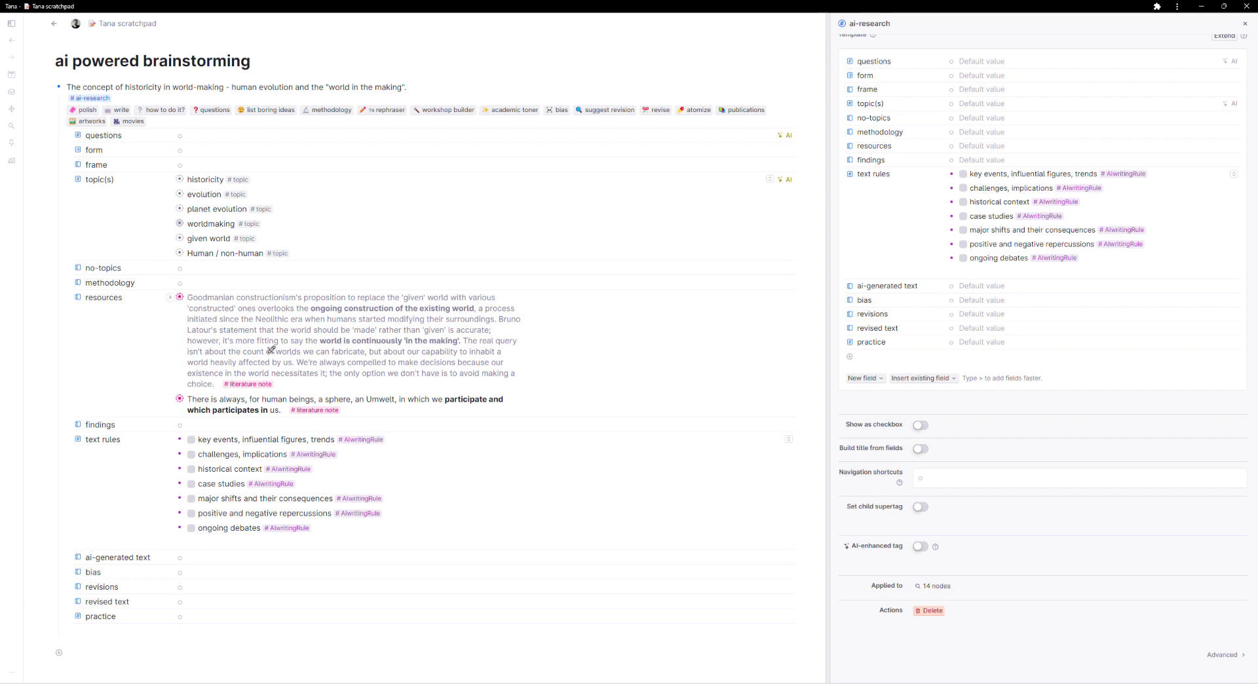
Step: Open the publications command from the ai-research supertag's advanced settings and examine its prompt, model and target node
{"action": "left_click_drag", "start_coordinate": [383, 414], "coordinate": [273, 317]}
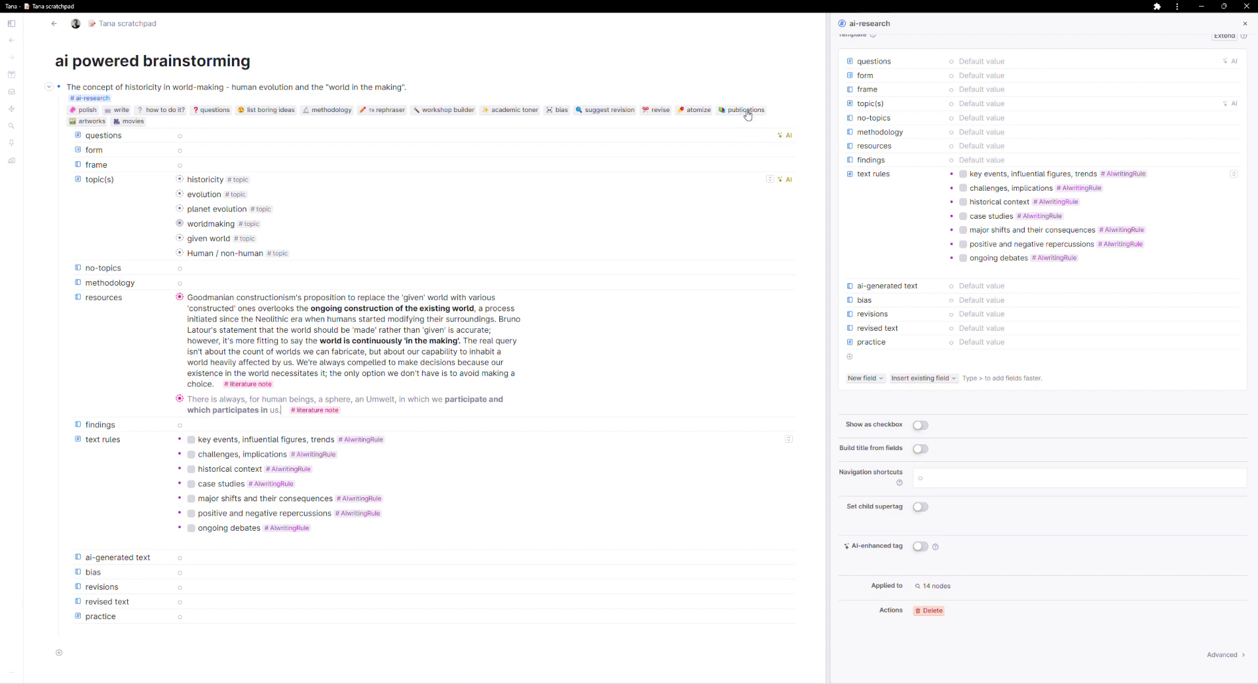
{"action": "scroll", "coordinate": [905, 138], "scroll_direction": "up", "scroll_amount": 3}
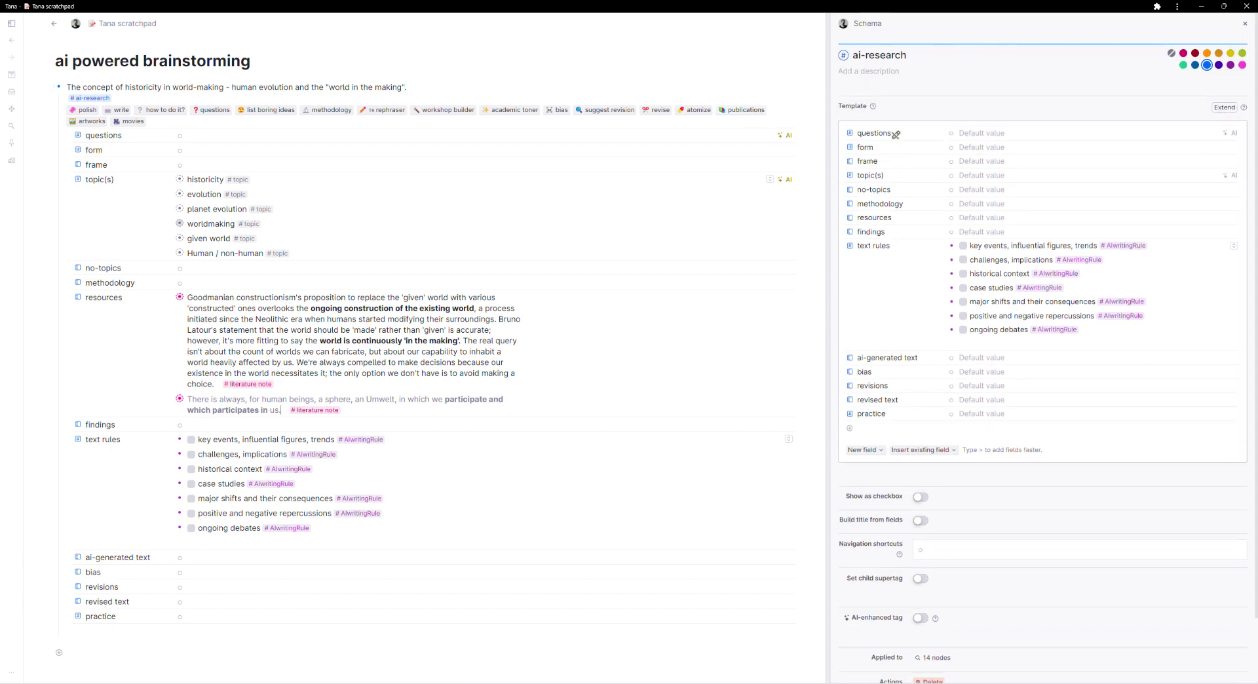
{"action": "scroll", "coordinate": [942, 292], "scroll_direction": "down", "scroll_amount": 2}
{"action": "scroll", "coordinate": [942, 292], "scroll_direction": "down", "scroll_amount": 1}
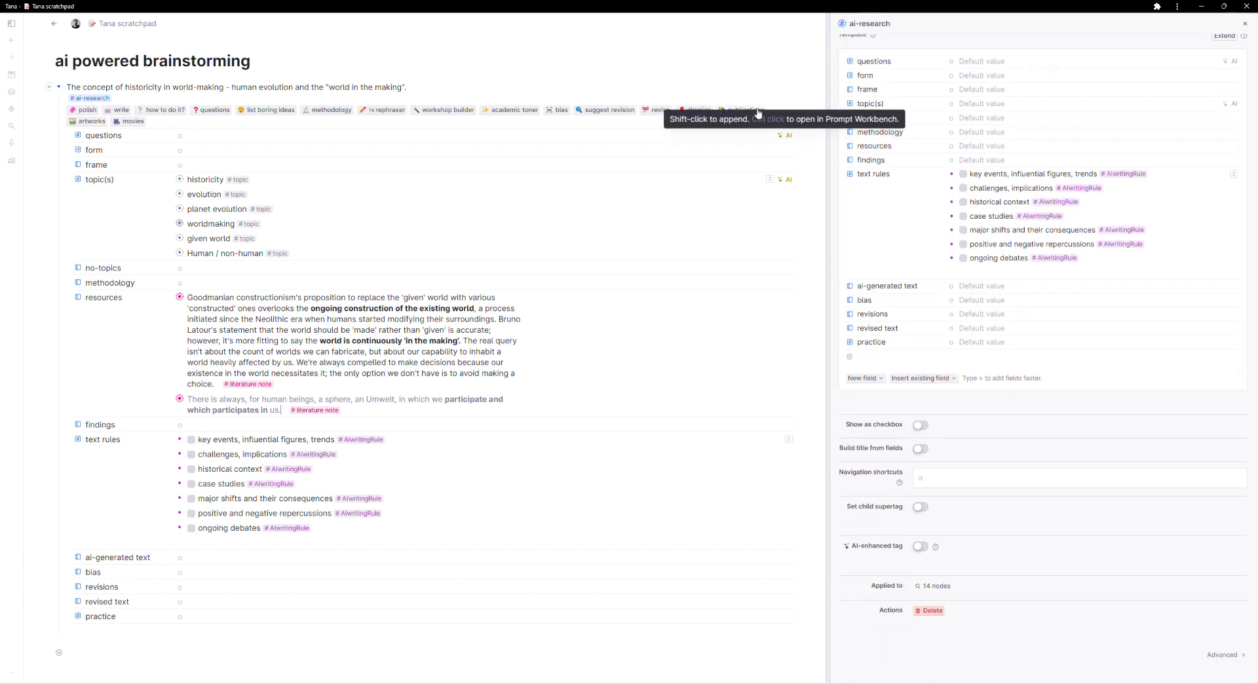
{"action": "left_click", "coordinate": [1222, 653]}
{"action": "scroll", "coordinate": [1048, 498], "scroll_direction": "down", "scroll_amount": 4}
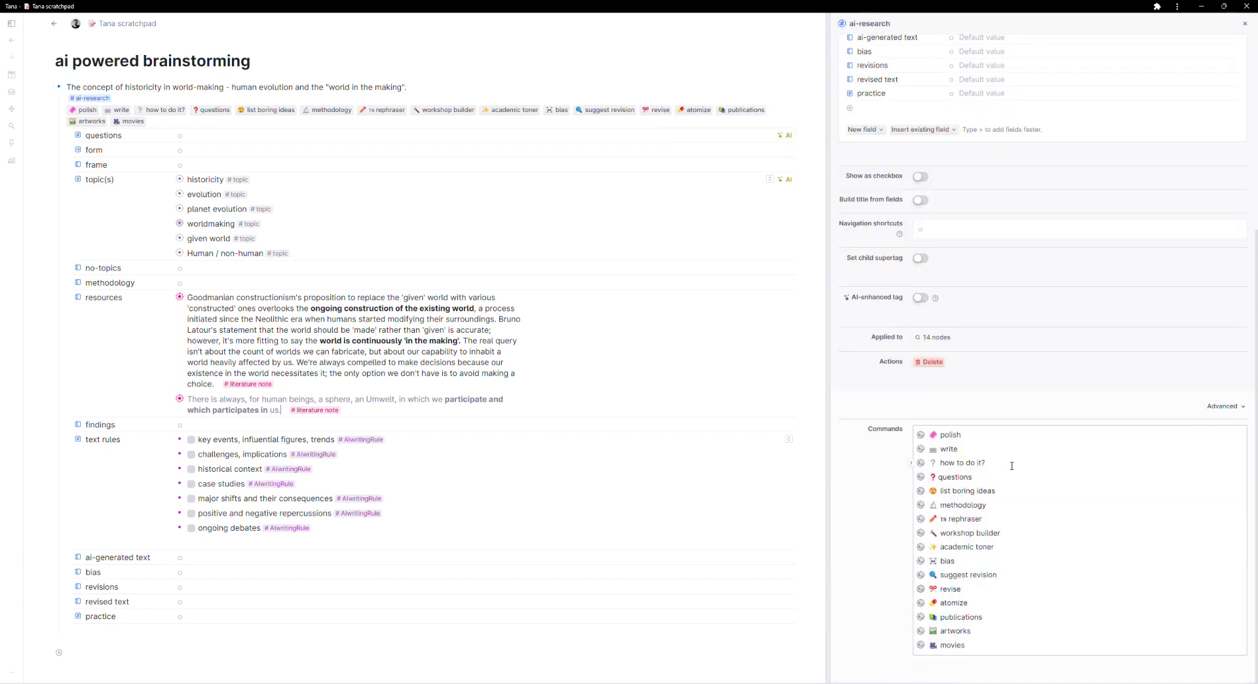
{"action": "left_click", "coordinate": [931, 620]}
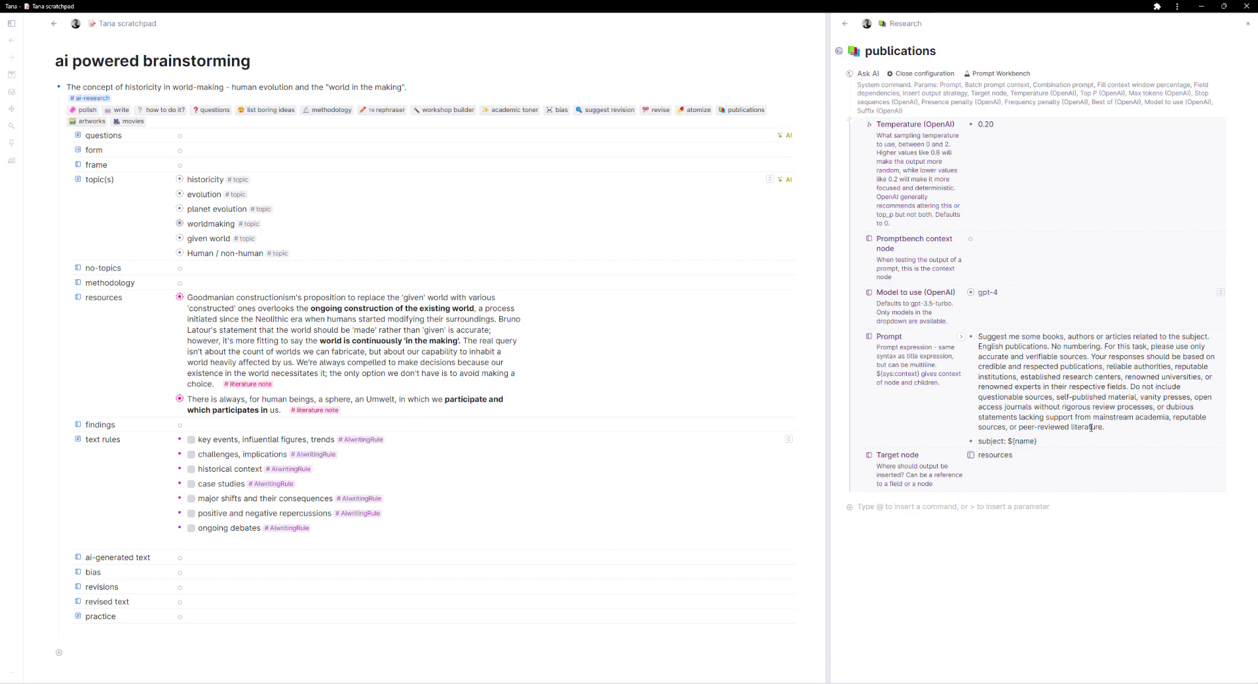
{"action": "left_click", "coordinate": [1090, 427]}
{"action": "left_click_drag", "start_coordinate": [1093, 358], "coordinate": [1171, 371]}
{"action": "left_click", "coordinate": [1142, 387]}
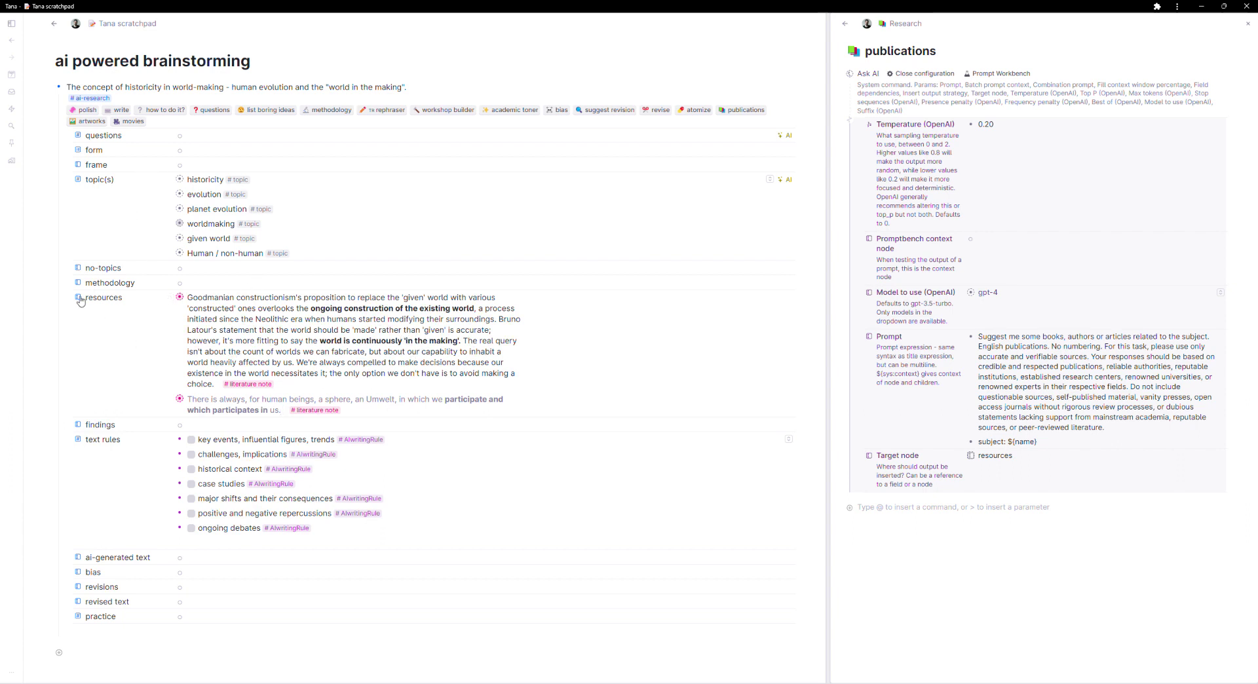
Step: Run the publications and artworks commands on the historicity concept node, checking the artworks command's prompt configuration before running it
{"action": "left_click", "coordinate": [745, 110]}
{"action": "left_click", "coordinate": [846, 25]}
{"action": "left_click", "coordinate": [1222, 655]}
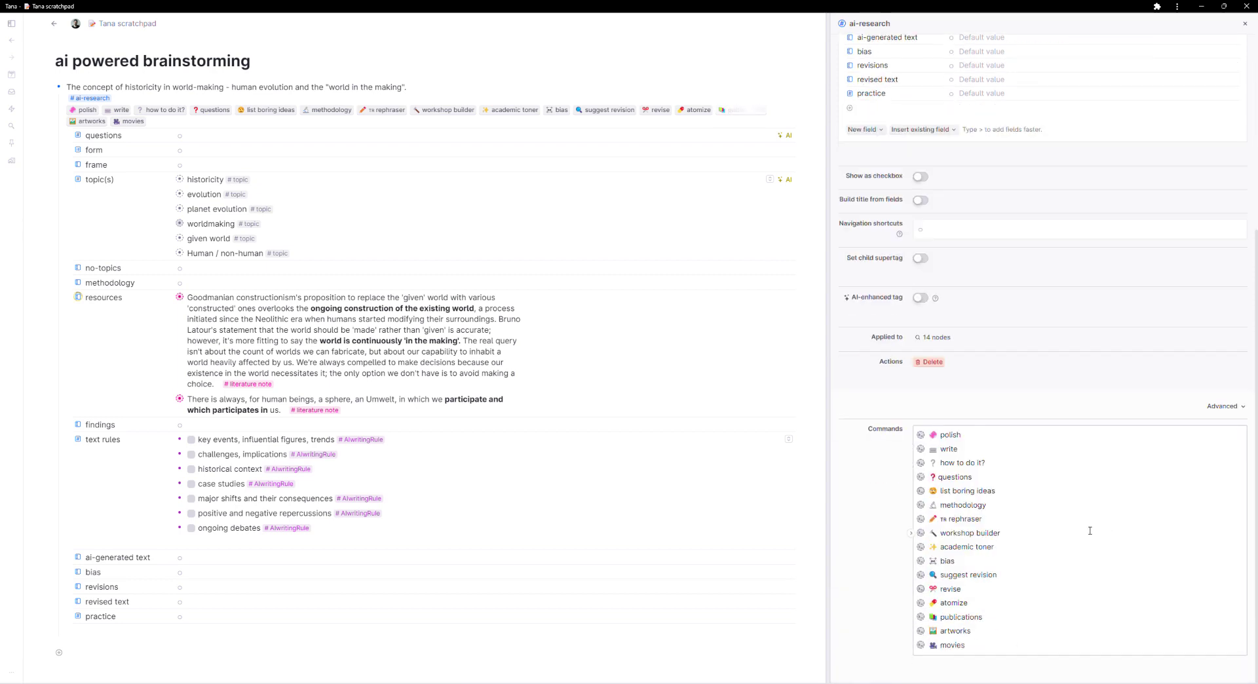
{"action": "left_click", "coordinate": [931, 631]}
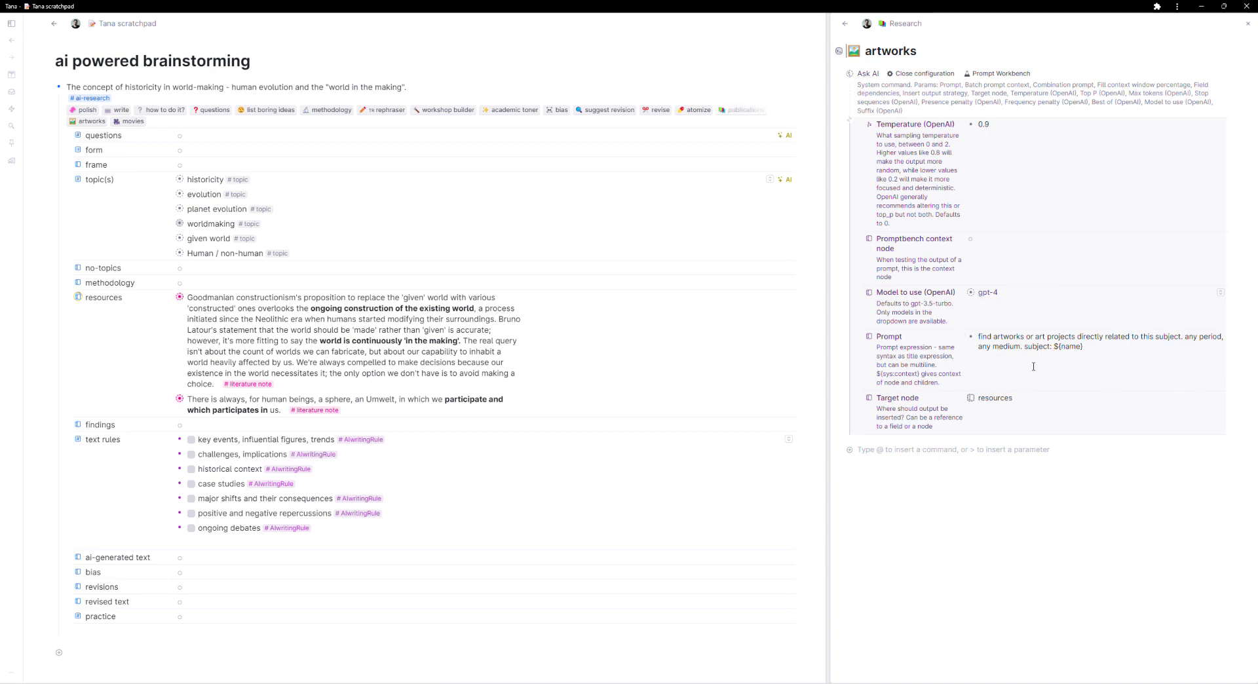
{"action": "left_click", "coordinate": [105, 133]}
Step: Open the movies command from the ai-research supertag's advanced settings to examine its prompt configuration
{"action": "left_click", "coordinate": [90, 98]}
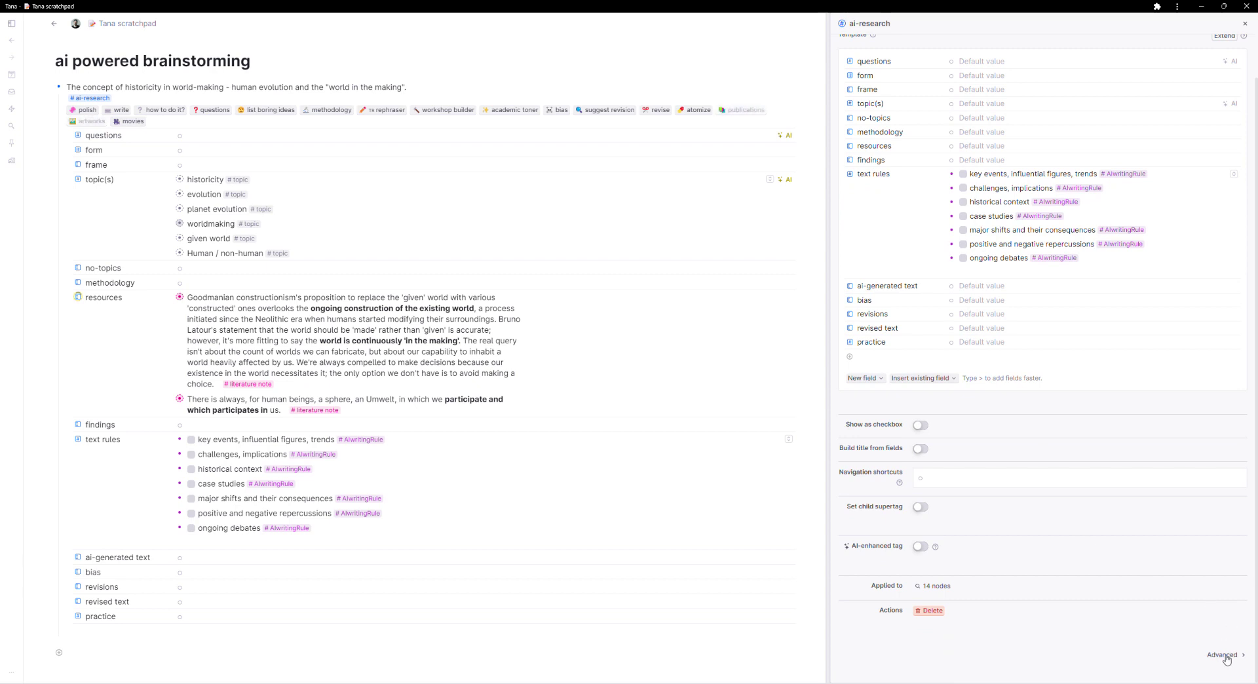
{"action": "scroll", "coordinate": [1226, 662], "scroll_direction": "down", "scroll_amount": 5}
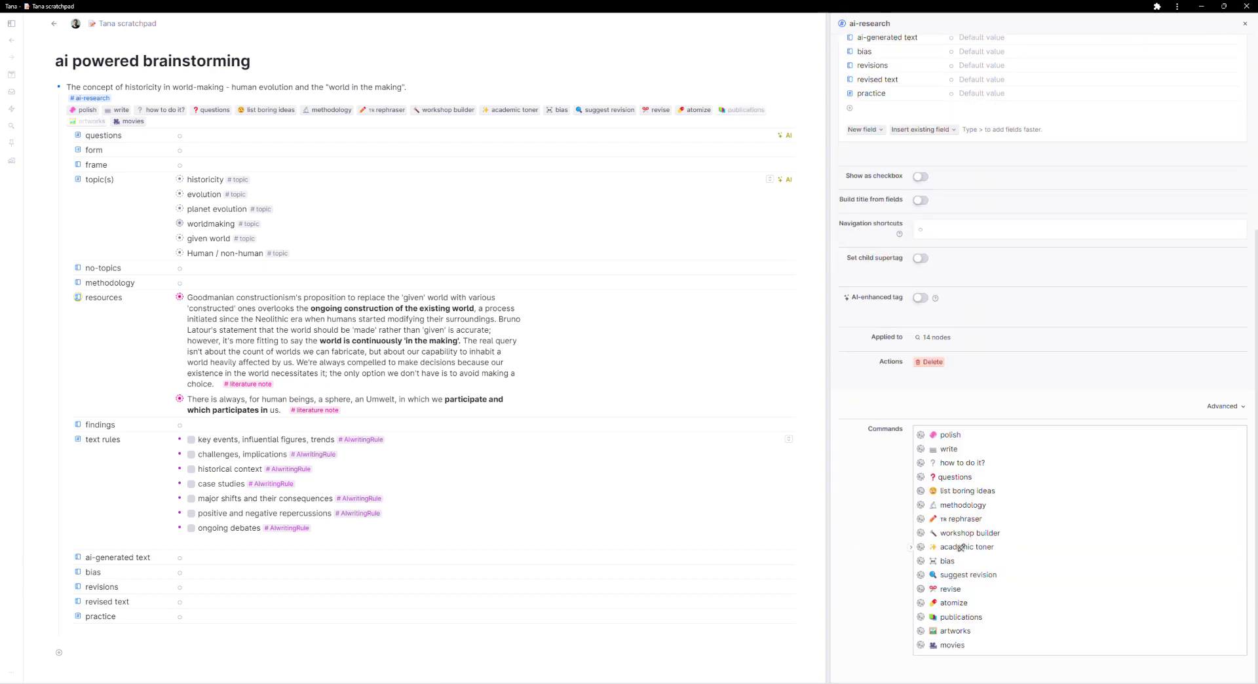
{"action": "left_click", "coordinate": [927, 646]}
{"action": "left_click", "coordinate": [921, 73]}
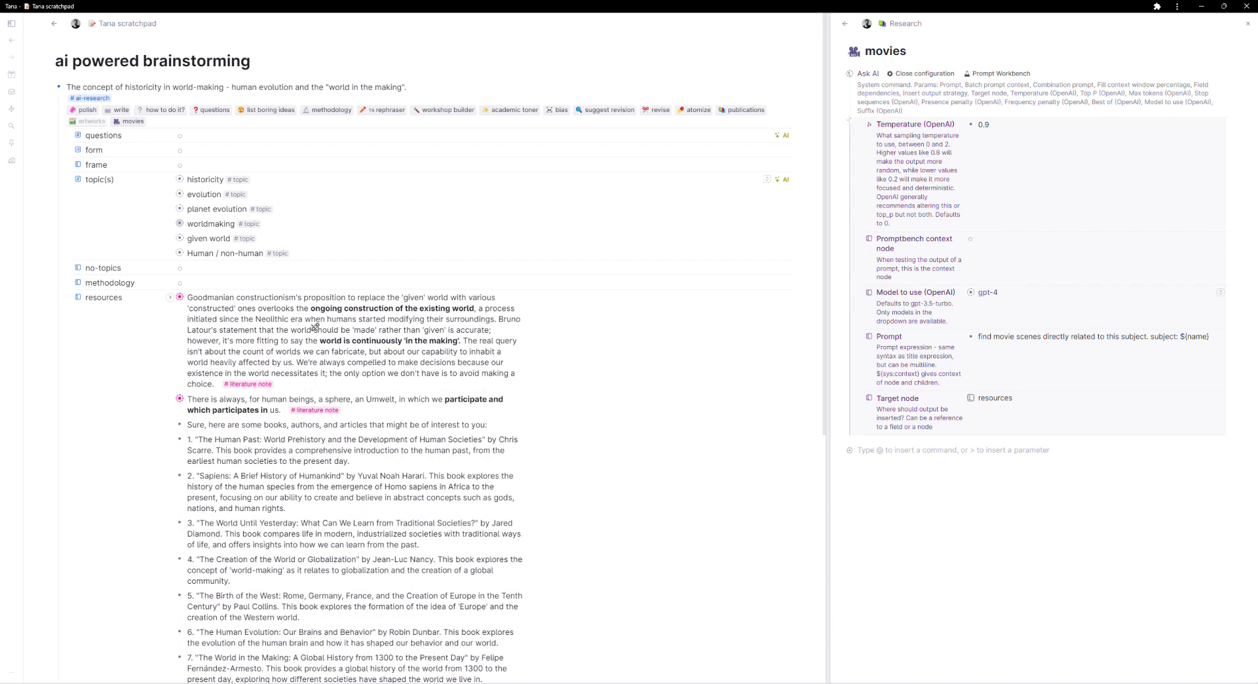
Step: Delete the first three suggested books from resources and remove the number before "The Creation of the World or Globalization"
{"action": "scroll", "coordinate": [238, 348], "scroll_direction": "down", "scroll_amount": 2}
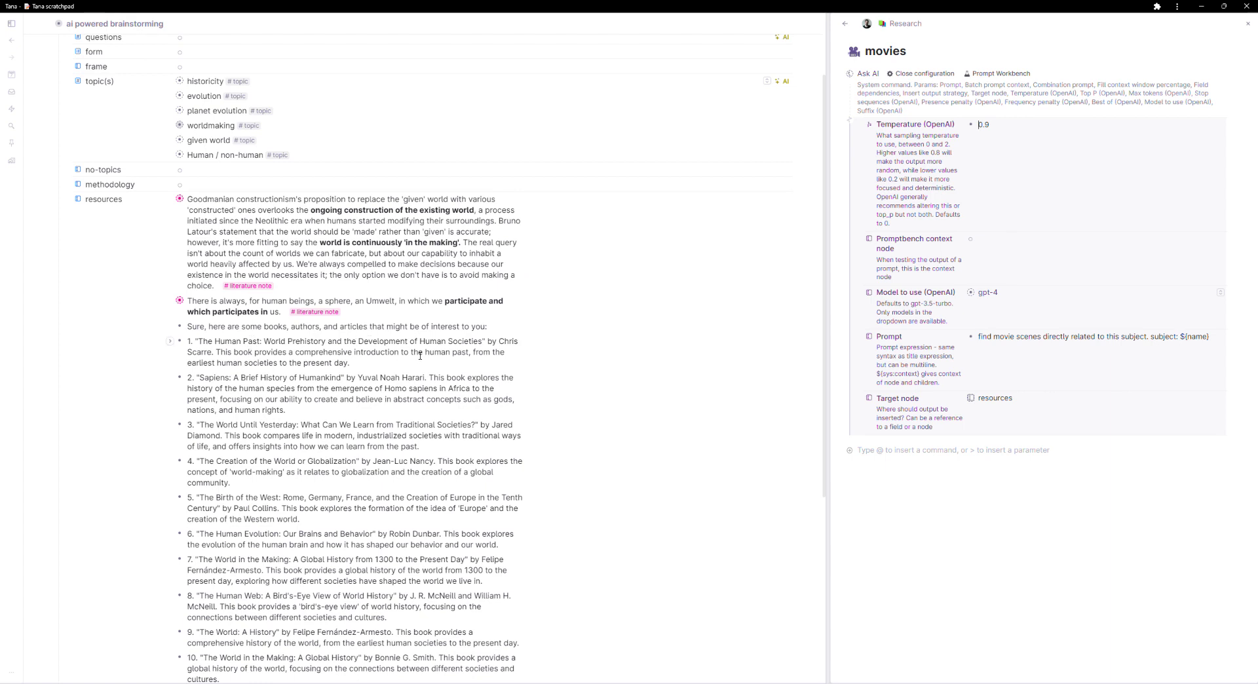
{"action": "scroll", "coordinate": [252, 373], "scroll_direction": "down", "scroll_amount": 1}
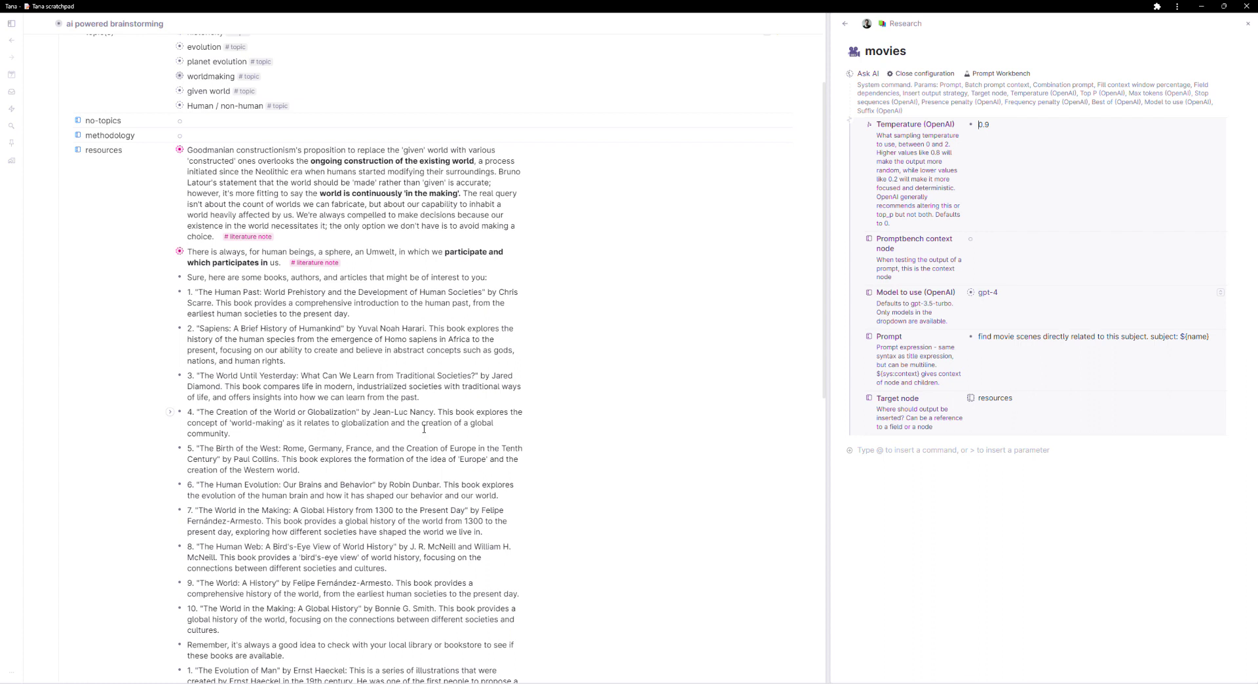
{"action": "left_click_drag", "start_coordinate": [420, 397], "coordinate": [303, 308]}
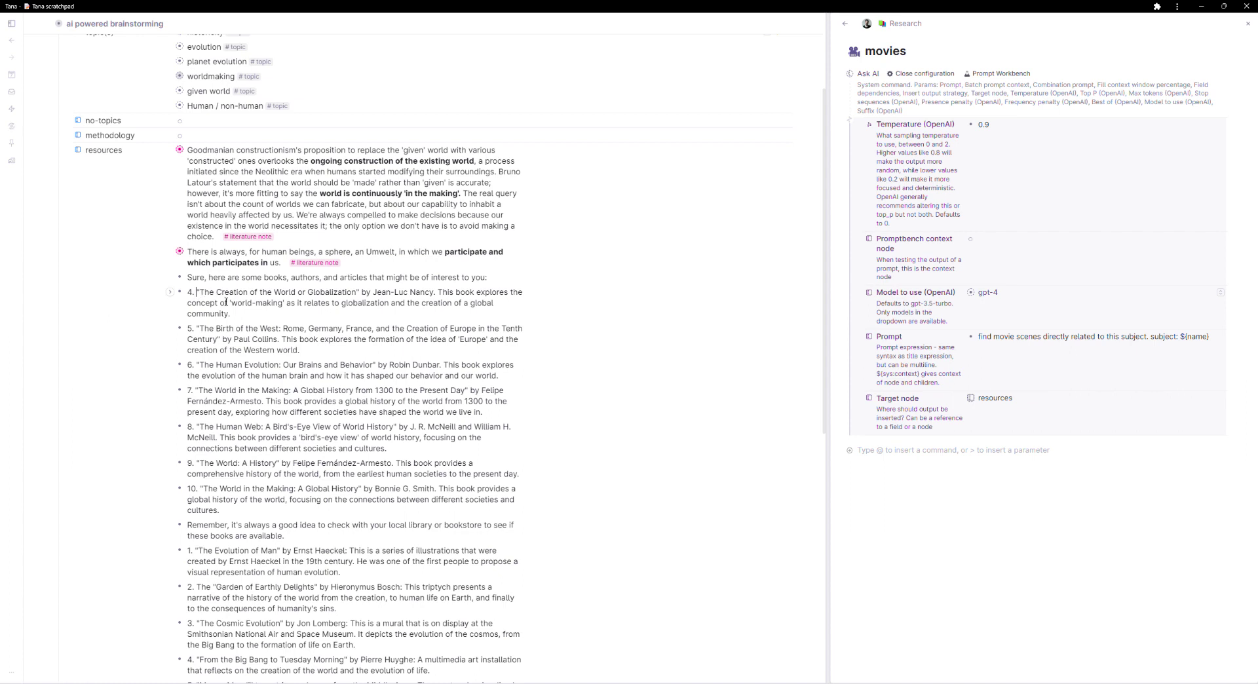
{"action": "key", "text": "BackSpace"}
{"action": "key", "text": "BackSpace"}
{"action": "key", "text": "BackSpace"}
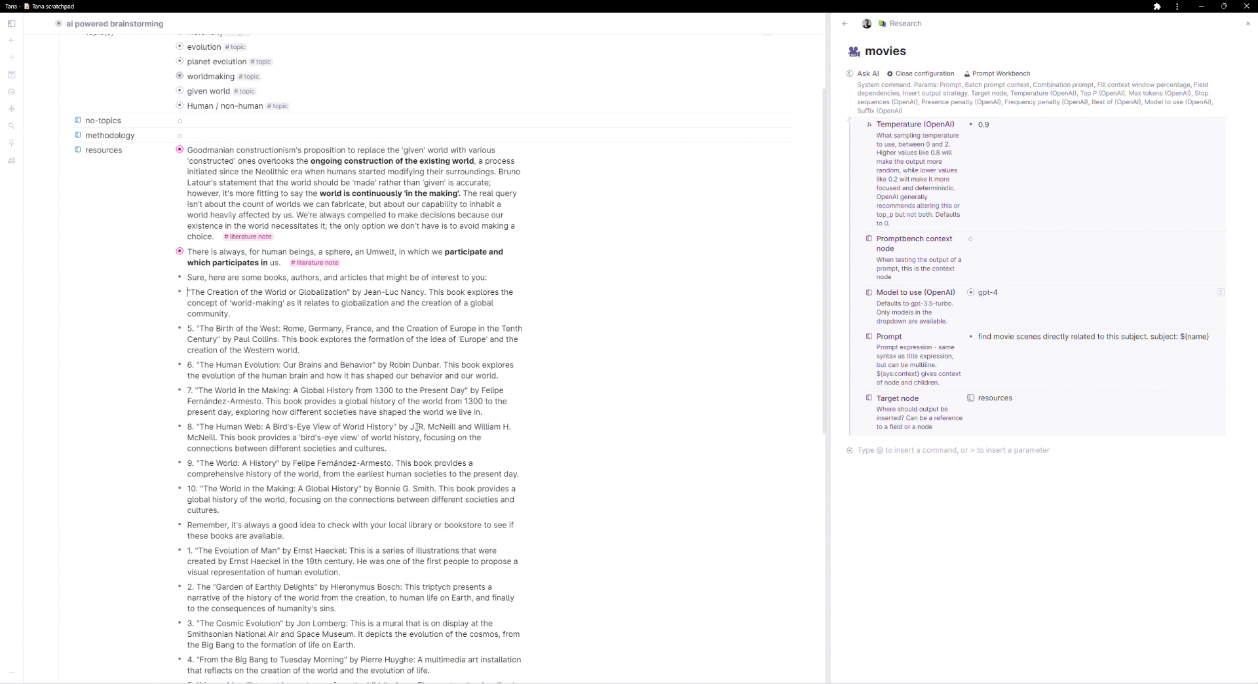
Step: Delete suggested books 6 to 10 and the closing library reminder from the resources field
{"action": "left_click_drag", "start_coordinate": [190, 430], "coordinate": [306, 499]}
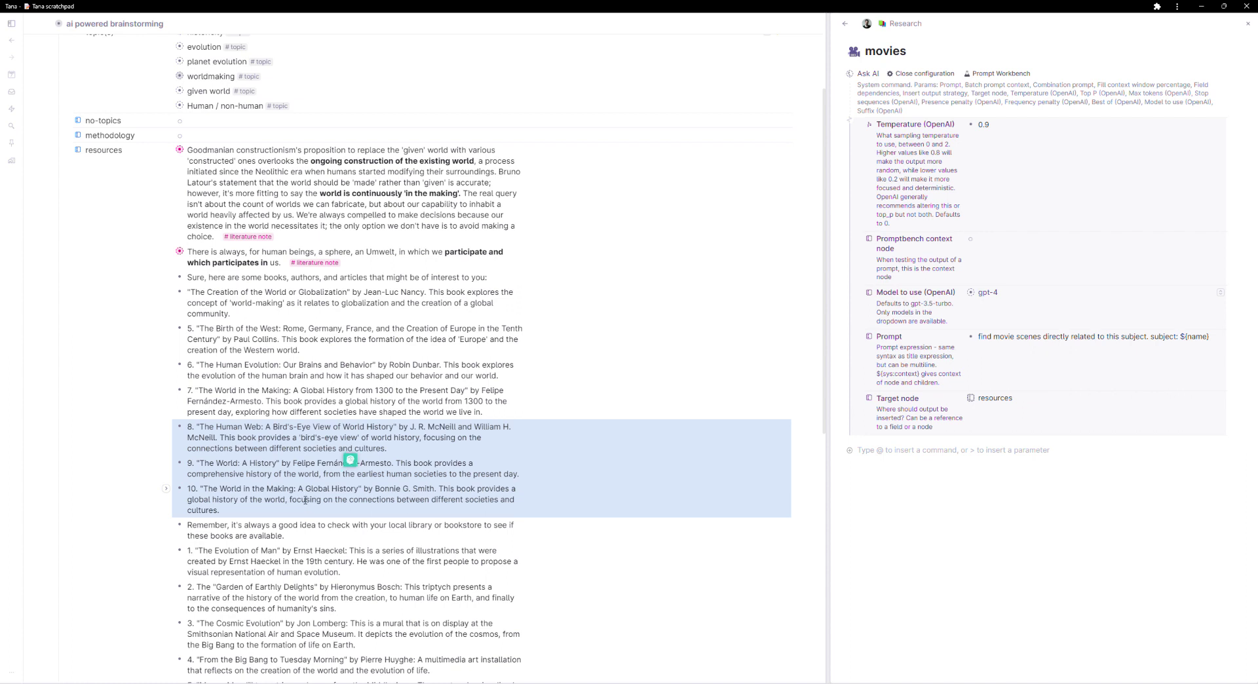
{"action": "key", "text": "BackSpace"}
{"action": "left_click_drag", "start_coordinate": [510, 380], "coordinate": [189, 366]}
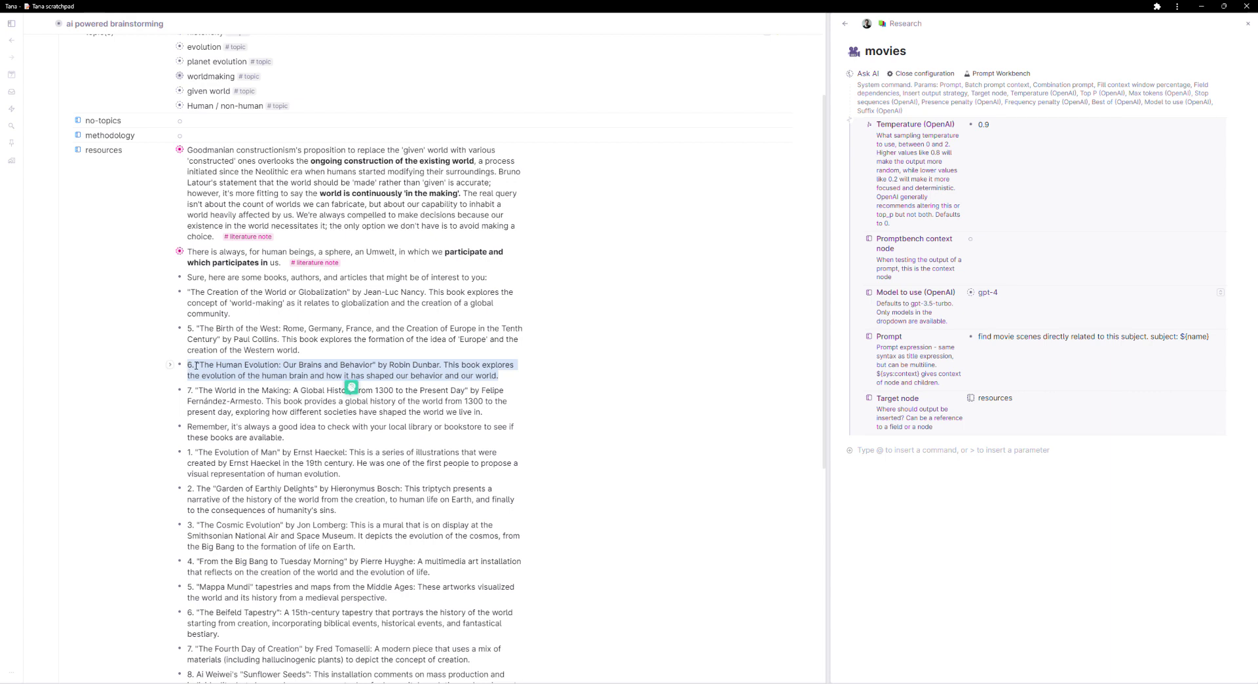
{"action": "key", "text": "BackSpace"}
{"action": "key", "text": "BackSpace"}
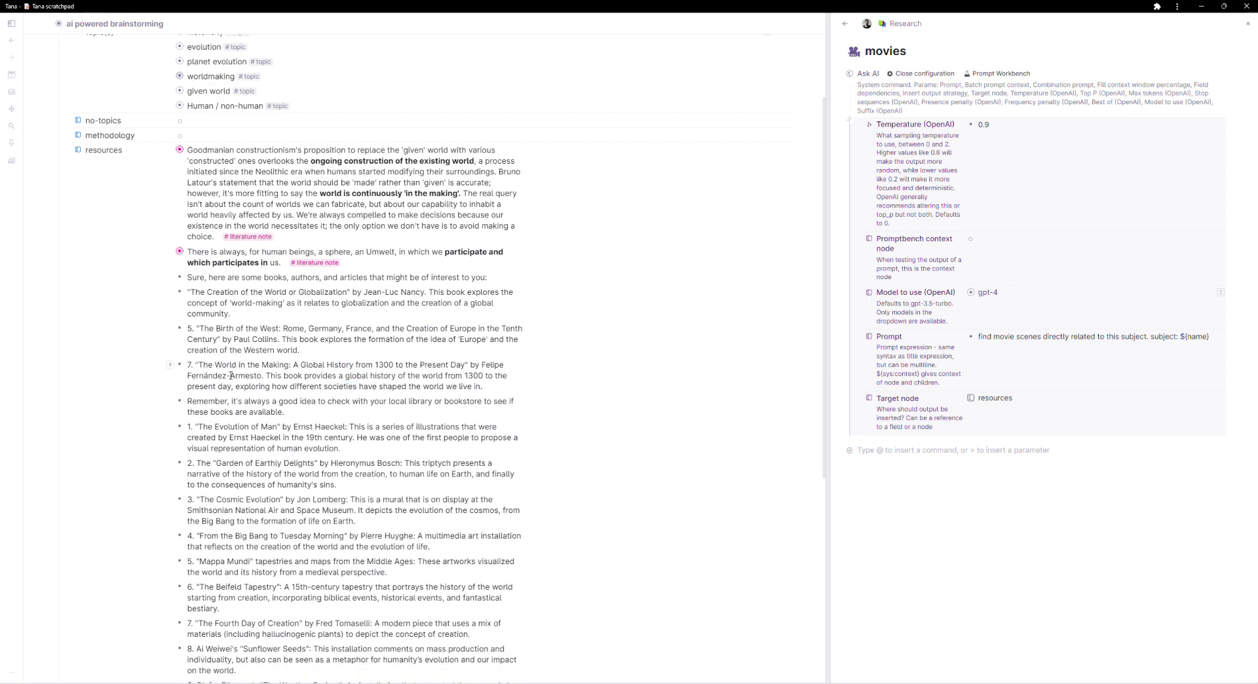
{"action": "left_click_drag", "start_coordinate": [310, 406], "coordinate": [211, 372]}
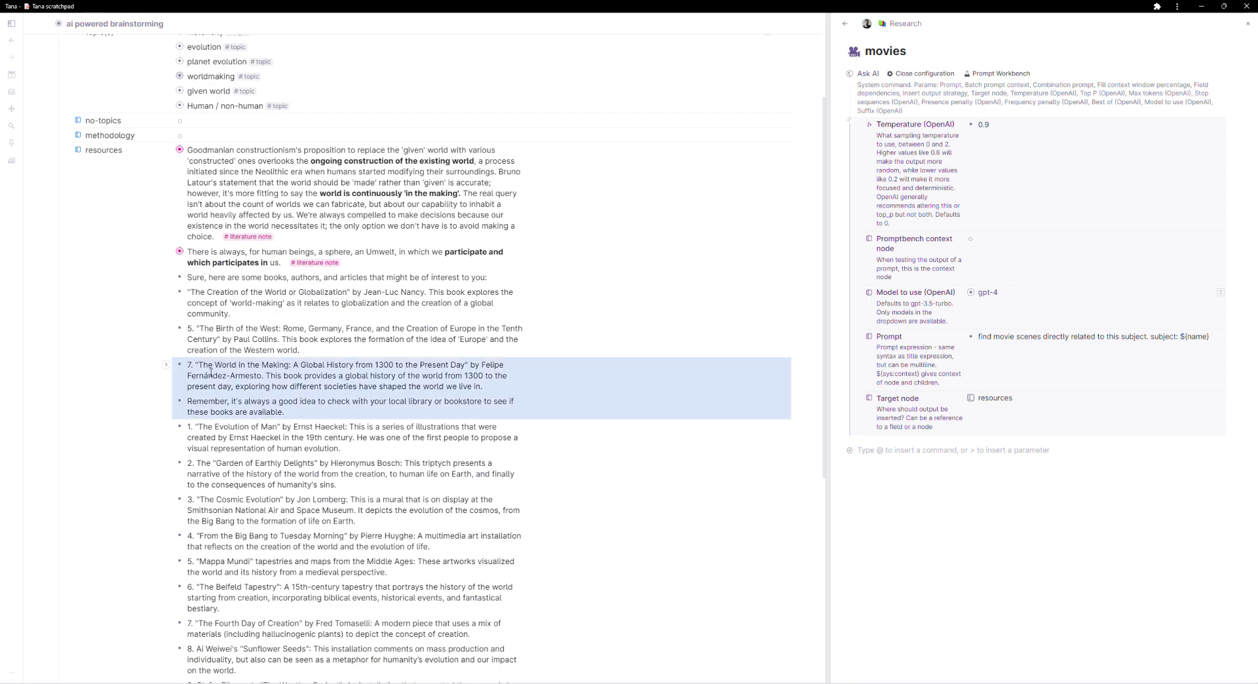
{"action": "key", "text": "BackSpace"}
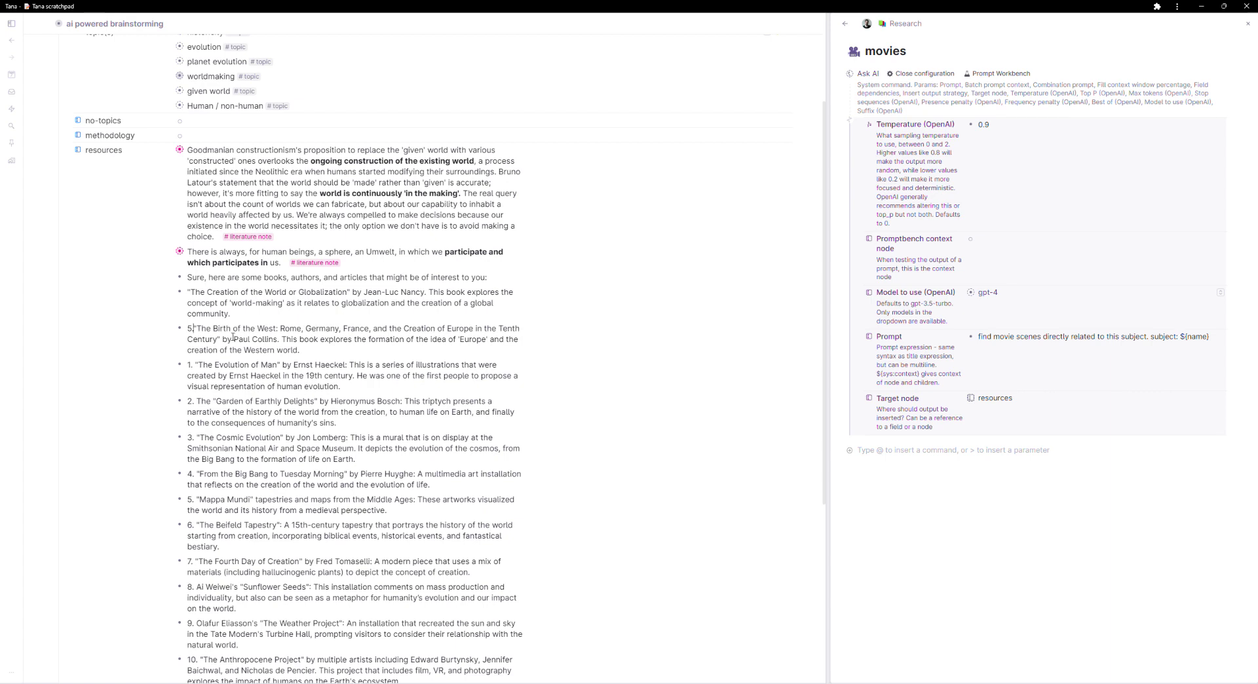
Step: Remove the list number in front of "The Birth of the West" in resources
{"action": "key", "text": "BackSpace"}
{"action": "key", "text": "BackSpace"}
{"action": "key", "text": "BackSpace"}
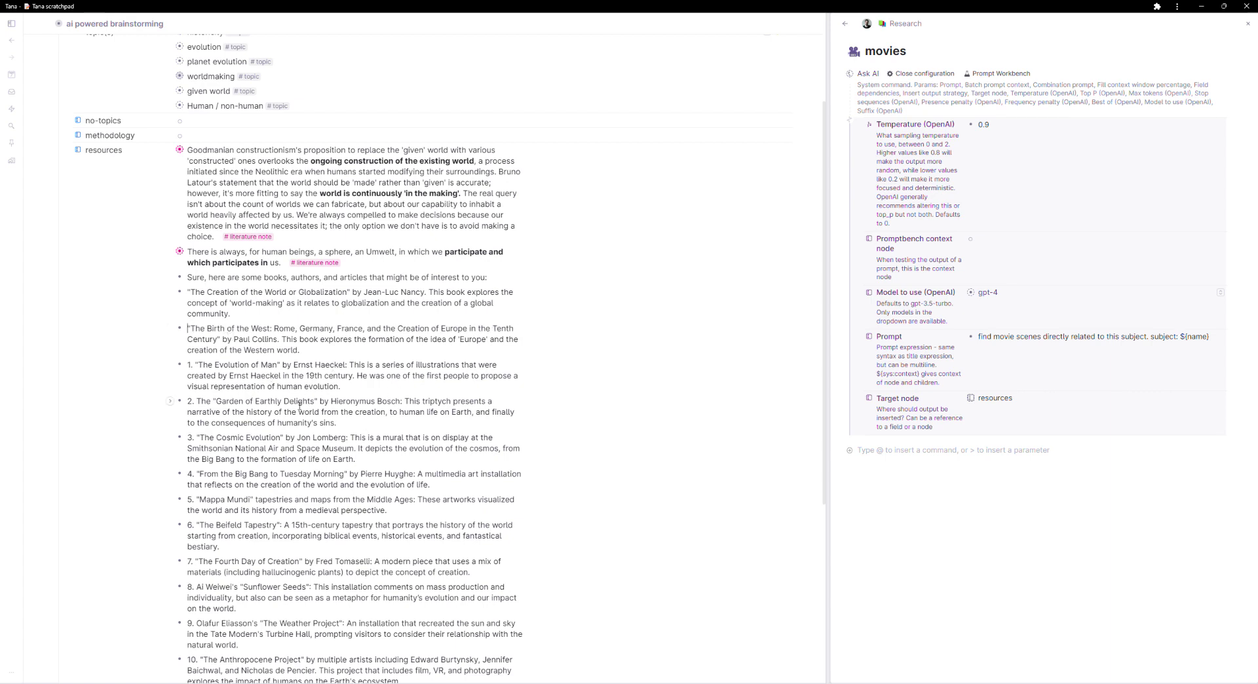
Step: Delete all generated artwork suggestions with their closing note, plus the introductory "Sure, here are some books" line in resources
{"action": "scroll", "coordinate": [288, 399], "scroll_direction": "down", "scroll_amount": 1}
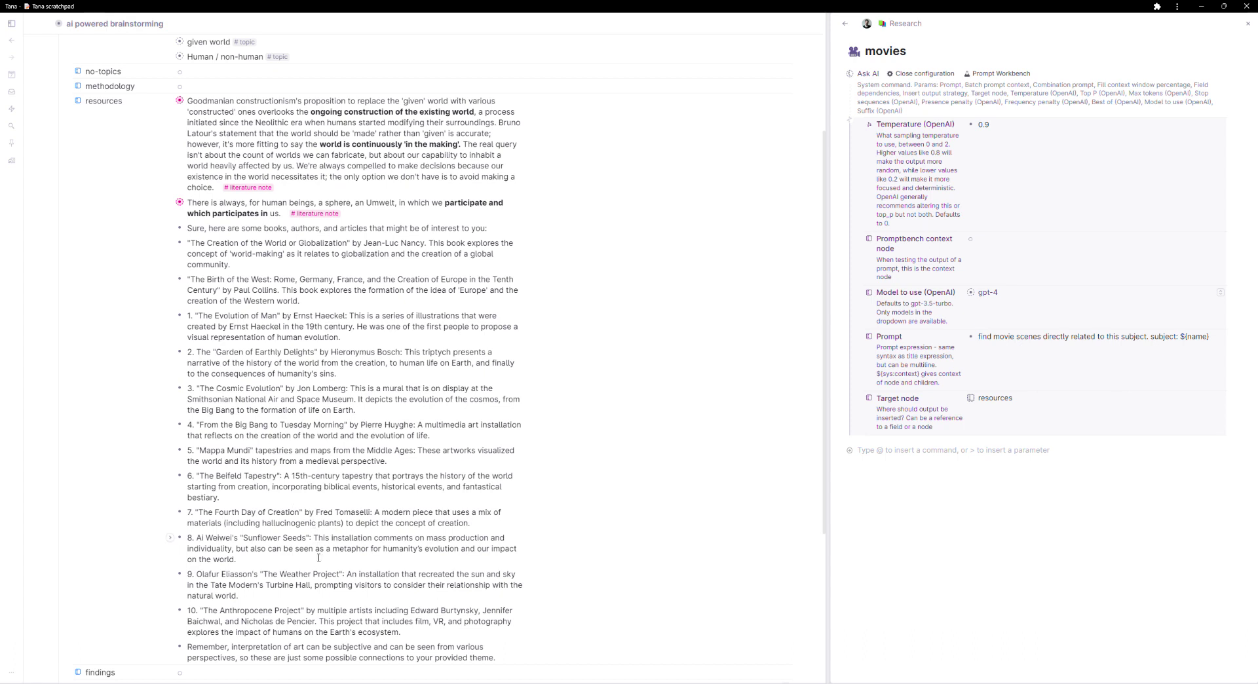
{"action": "left_click_drag", "start_coordinate": [504, 658], "coordinate": [296, 332]}
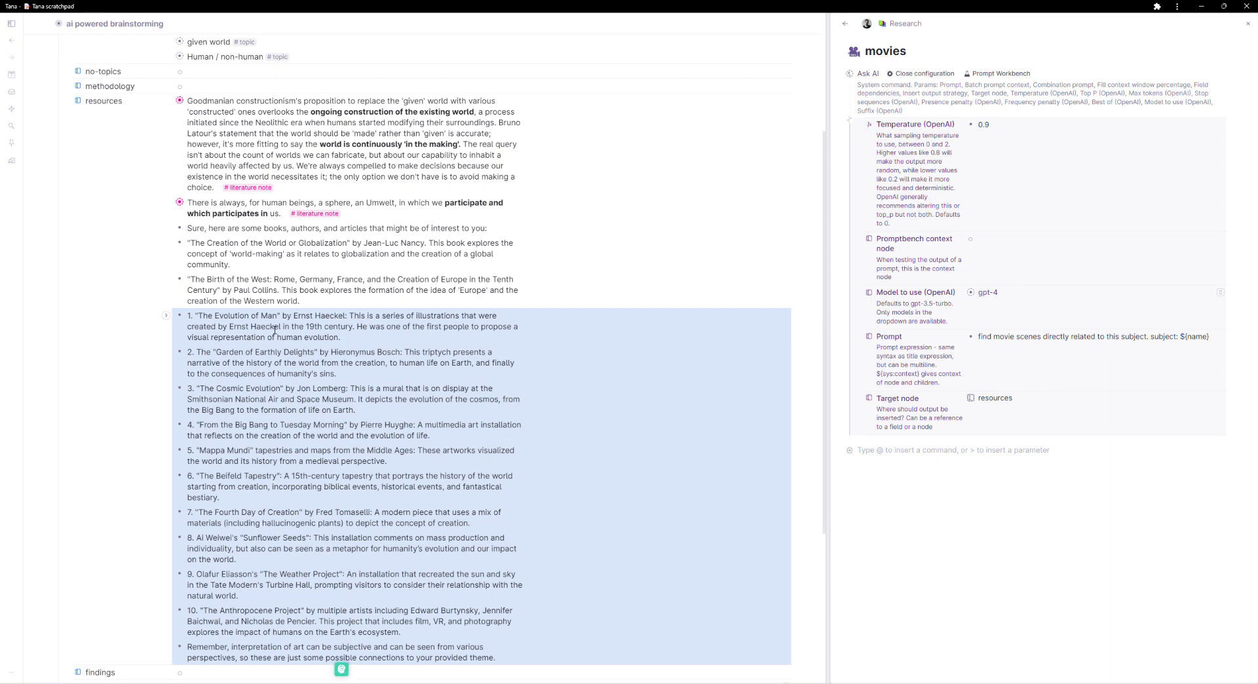
{"action": "key", "text": "Delete"}
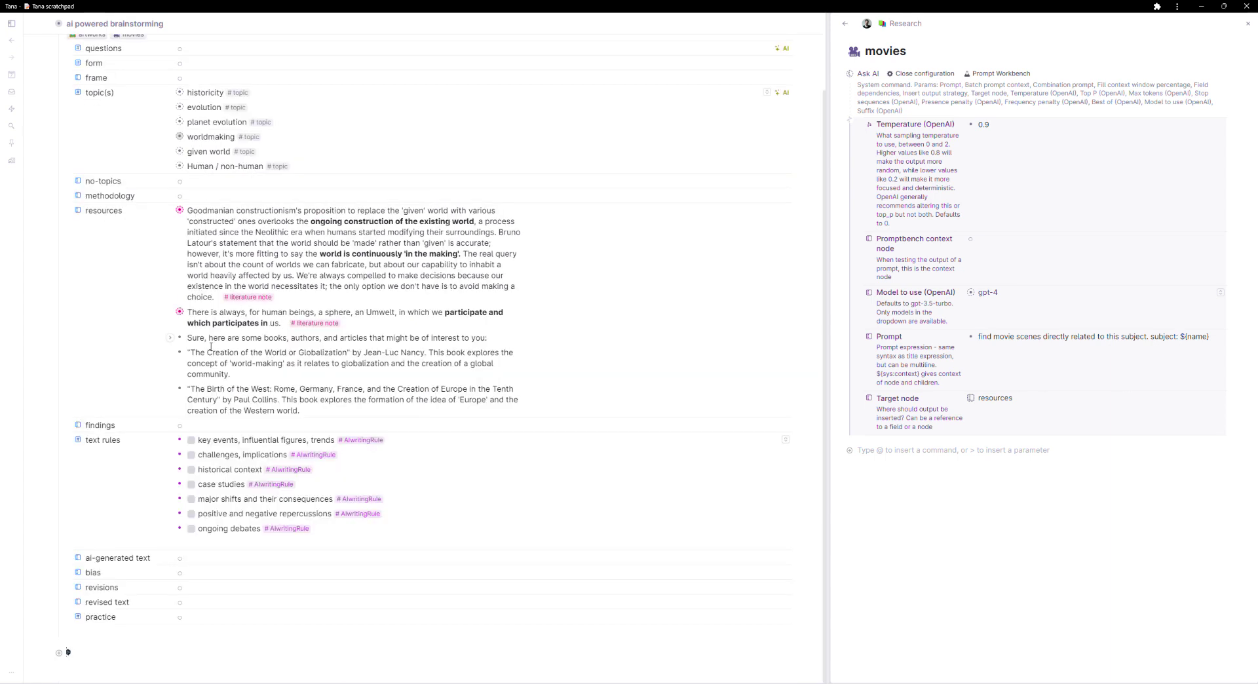
{"action": "right_click", "coordinate": [180, 337]}
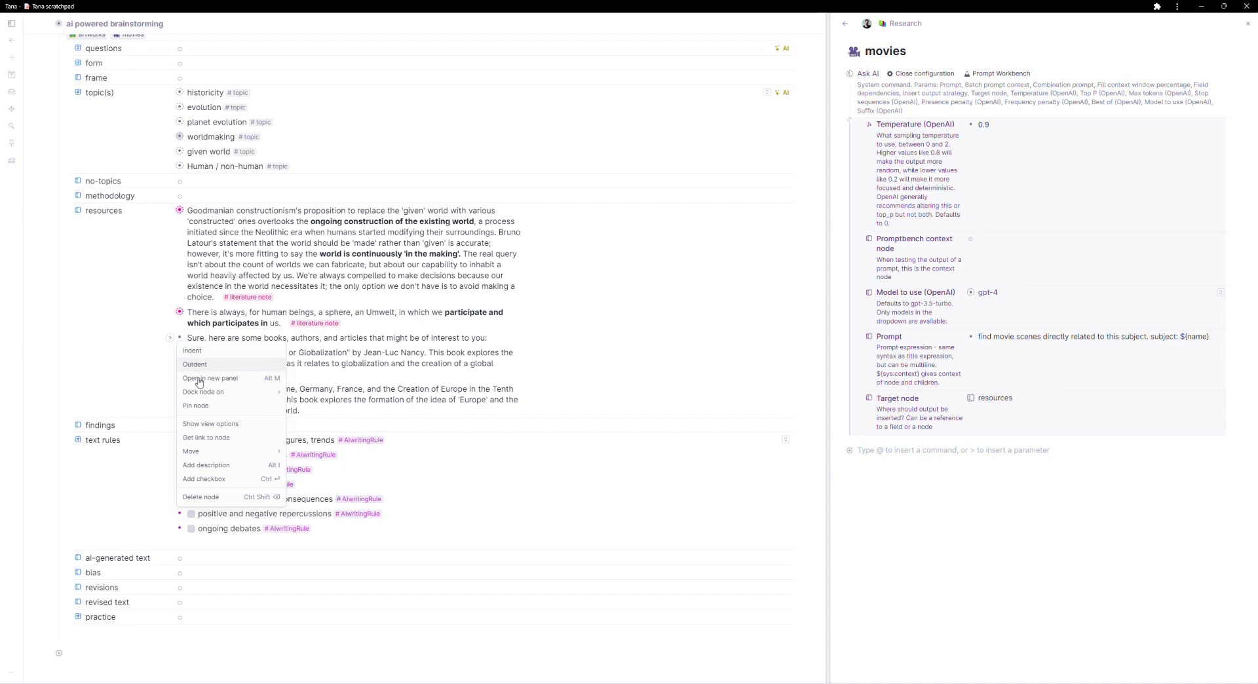
{"action": "left_click", "coordinate": [217, 501]}
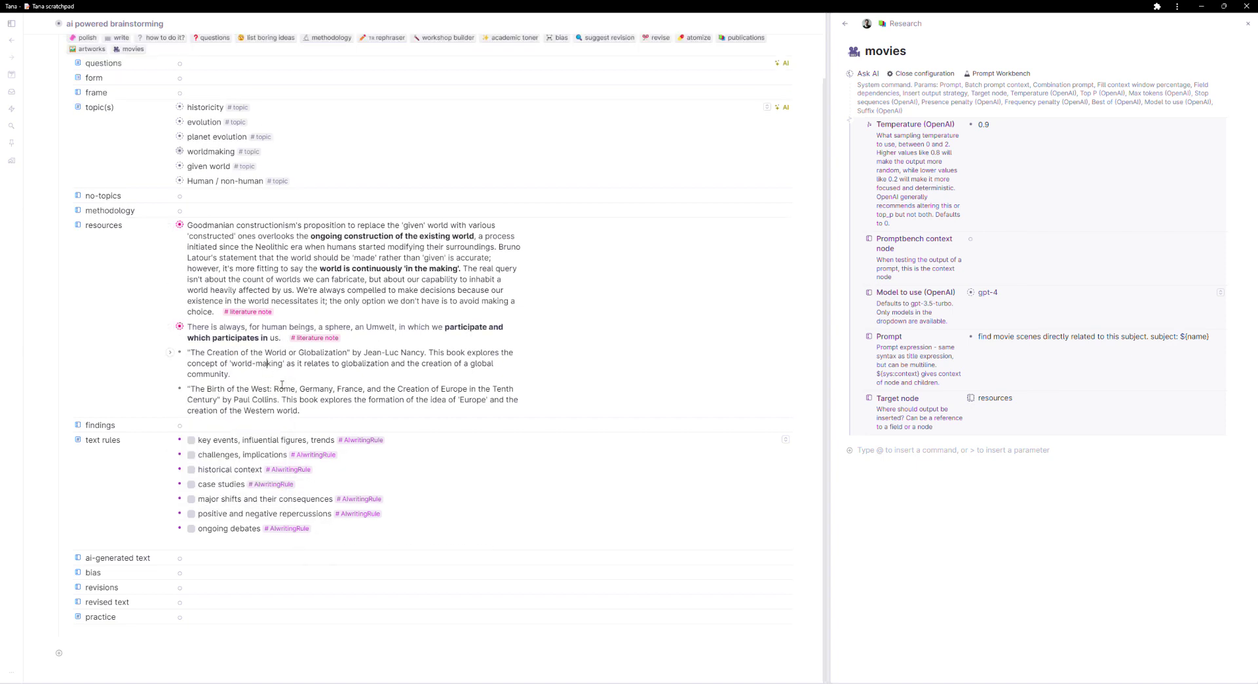
Step: Try to run the methodology command on the historicity concept node
{"action": "left_click", "coordinate": [317, 281]}
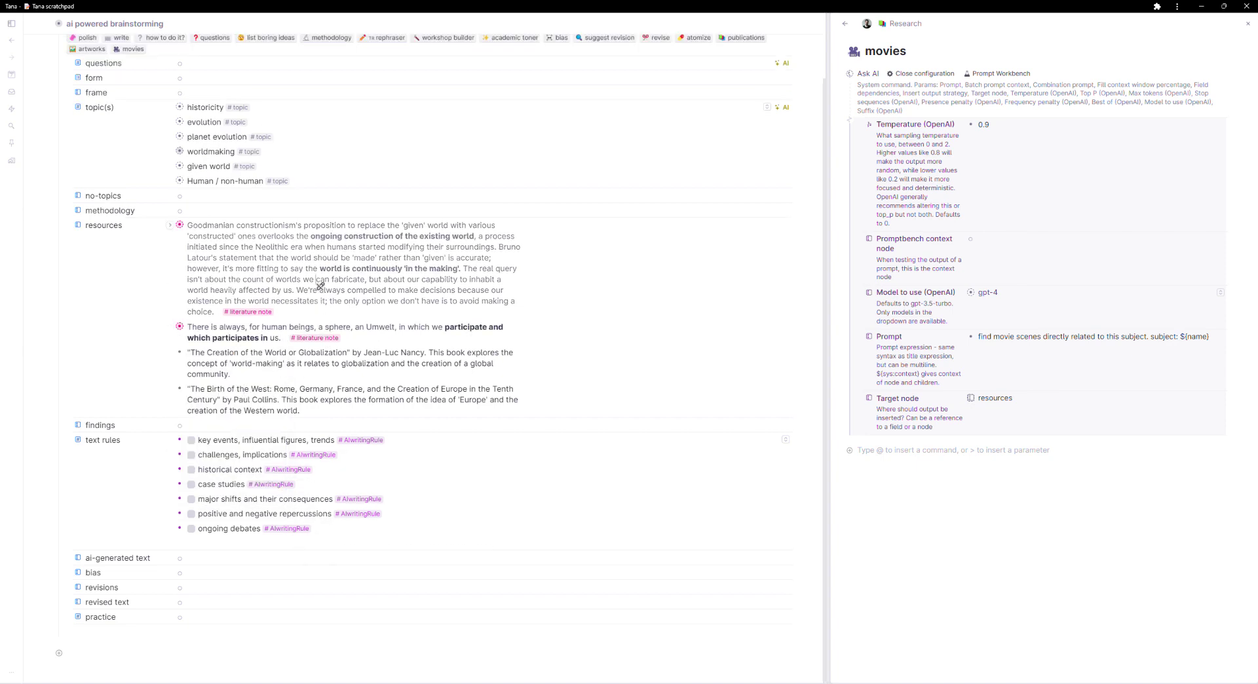
{"action": "left_click", "coordinate": [330, 364]}
{"action": "scroll", "coordinate": [323, 319], "scroll_direction": "up", "scroll_amount": 2}
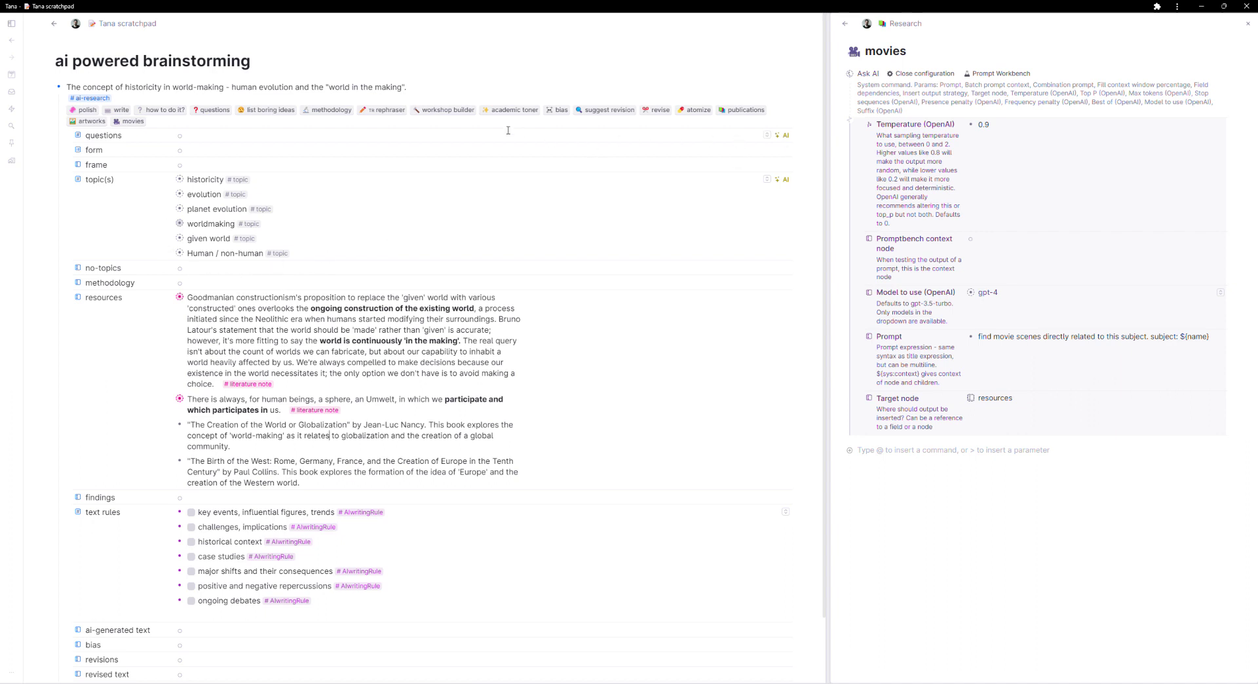
{"action": "left_click", "coordinate": [334, 114]}
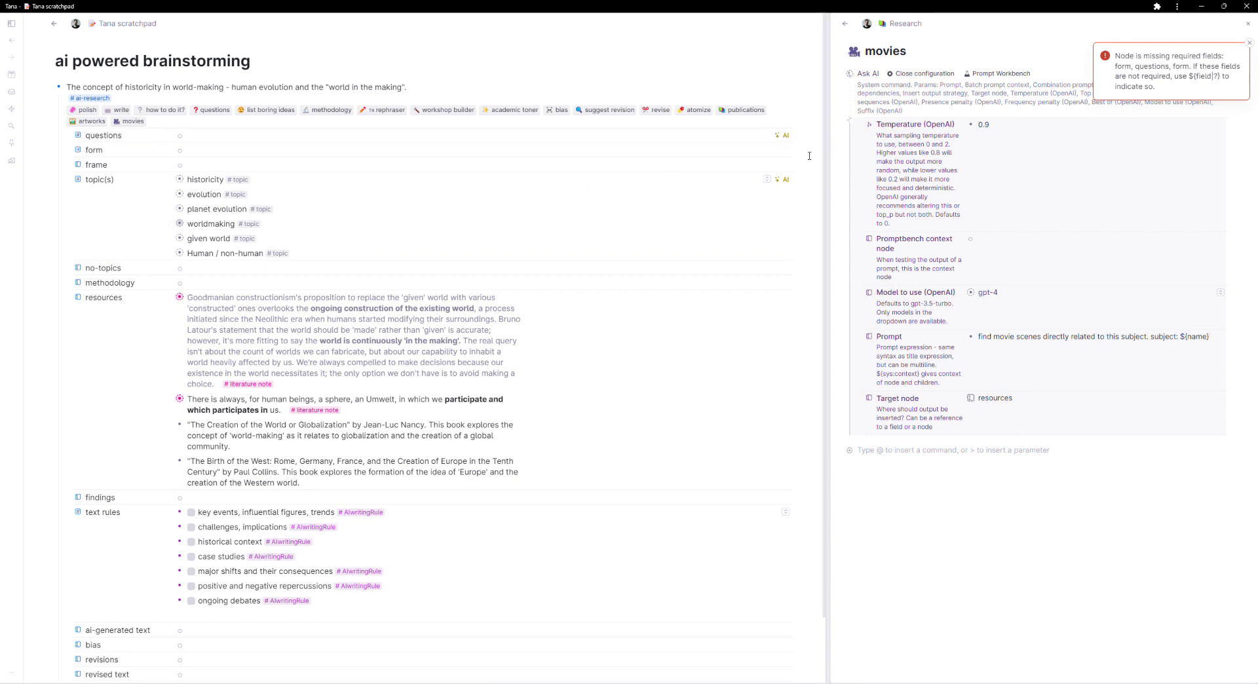
Step: Set the form field of the historicity concept node to Synthesis essay
{"action": "left_click", "coordinate": [786, 150]}
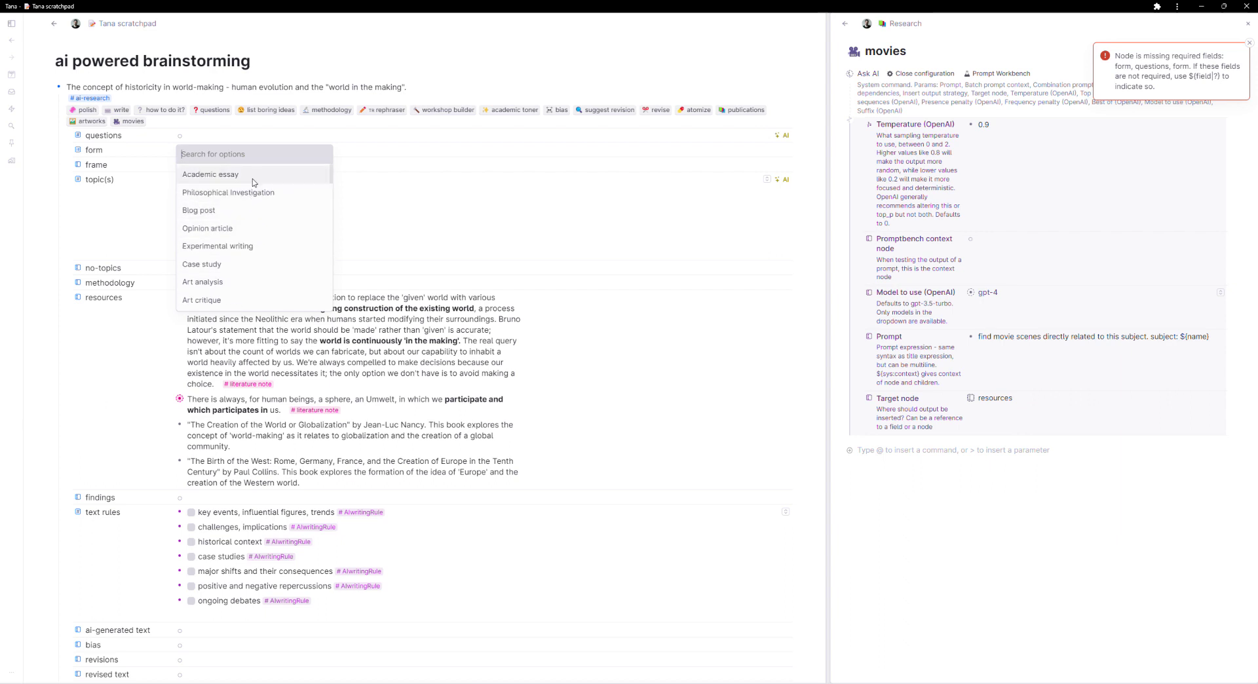
{"action": "scroll", "coordinate": [265, 223], "scroll_direction": "down", "scroll_amount": 2}
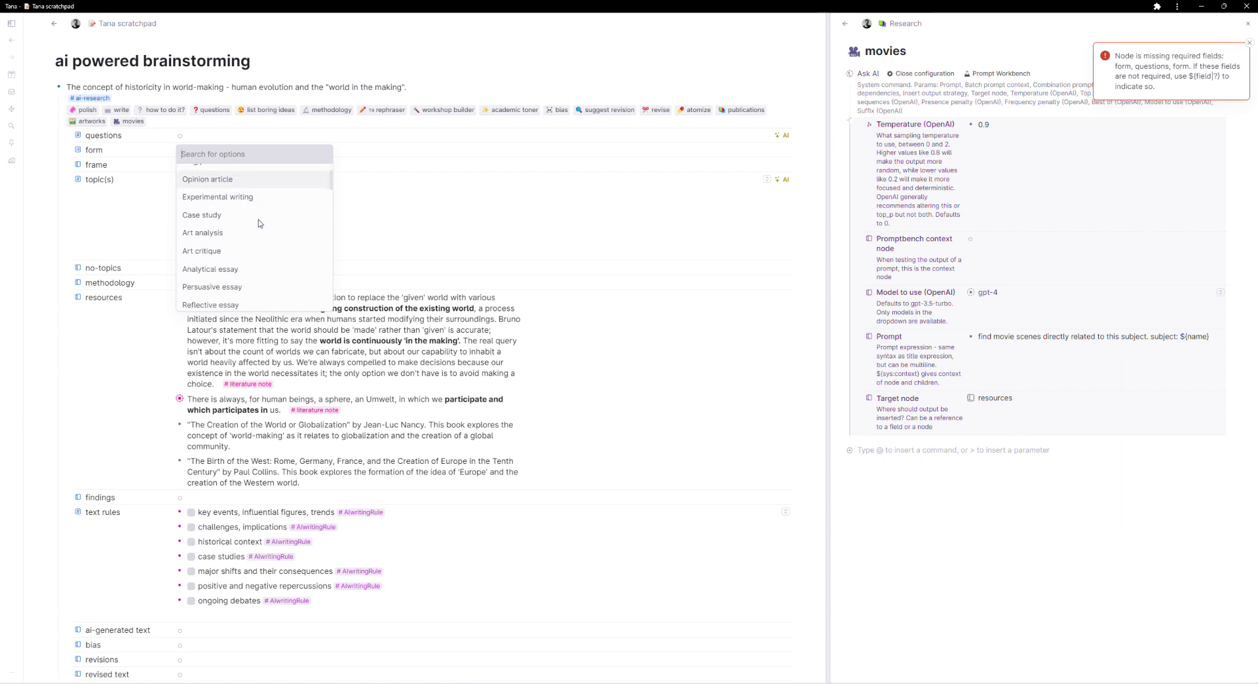
{"action": "scroll", "coordinate": [271, 236], "scroll_direction": "down", "scroll_amount": 2}
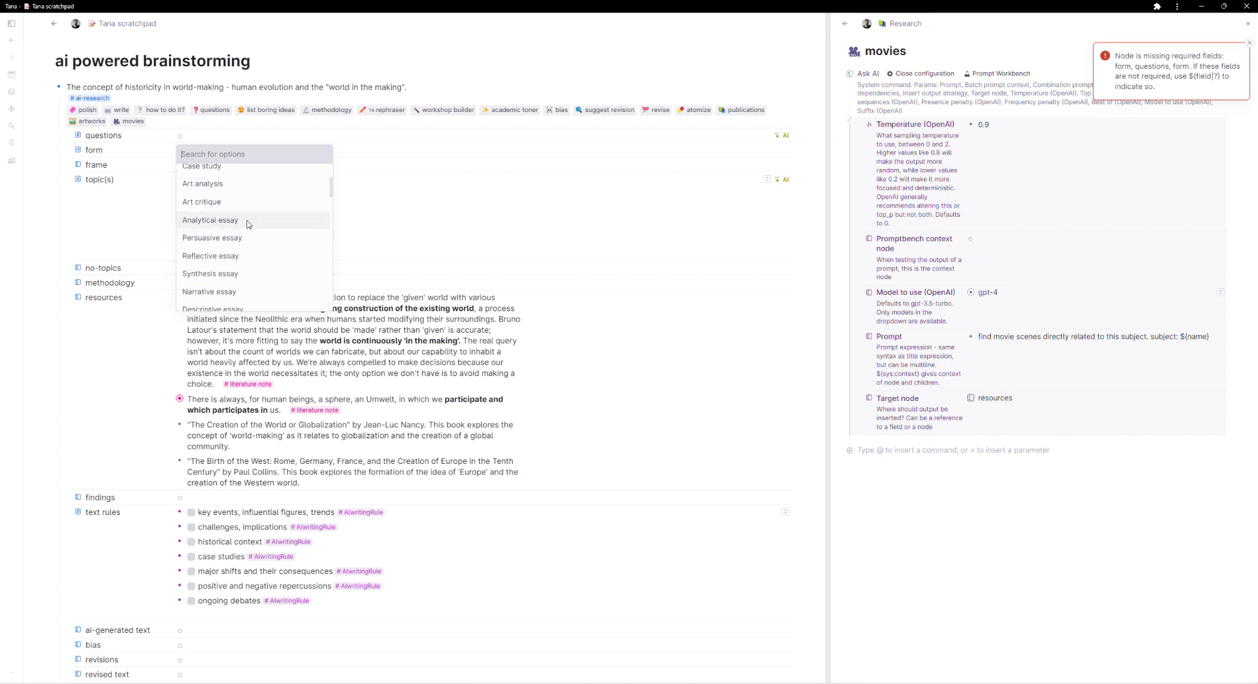
{"action": "left_click", "coordinate": [240, 274]}
{"action": "key", "text": "Down"}
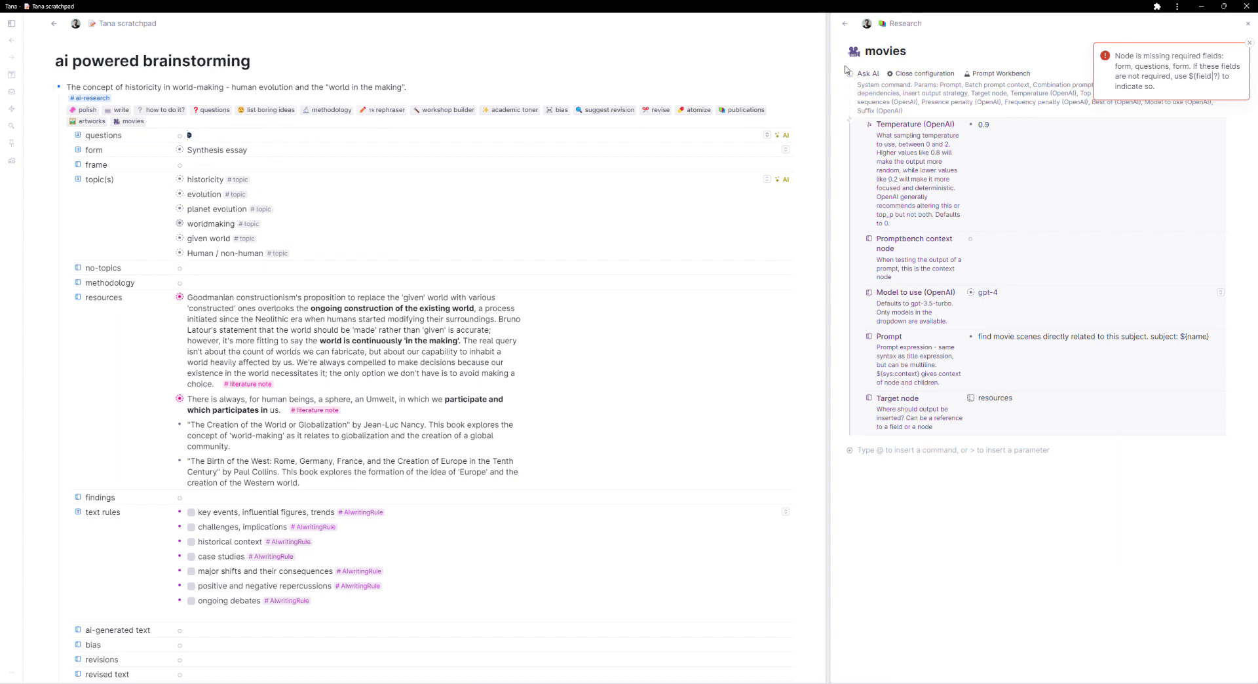
Step: Open the configuration of the list boring ideas command from the ai-research supertag's settings
{"action": "left_click", "coordinate": [846, 25]}
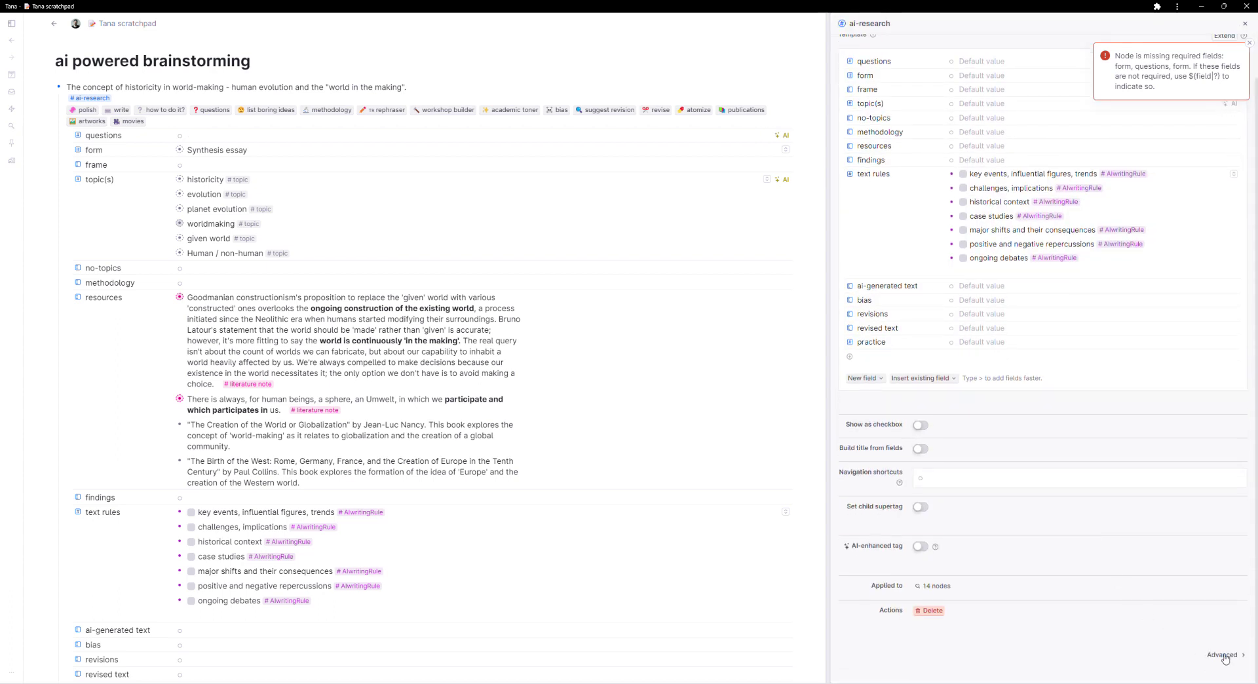
{"action": "scroll", "coordinate": [1227, 656], "scroll_direction": "down", "scroll_amount": 5}
{"action": "left_click", "coordinate": [923, 492]}
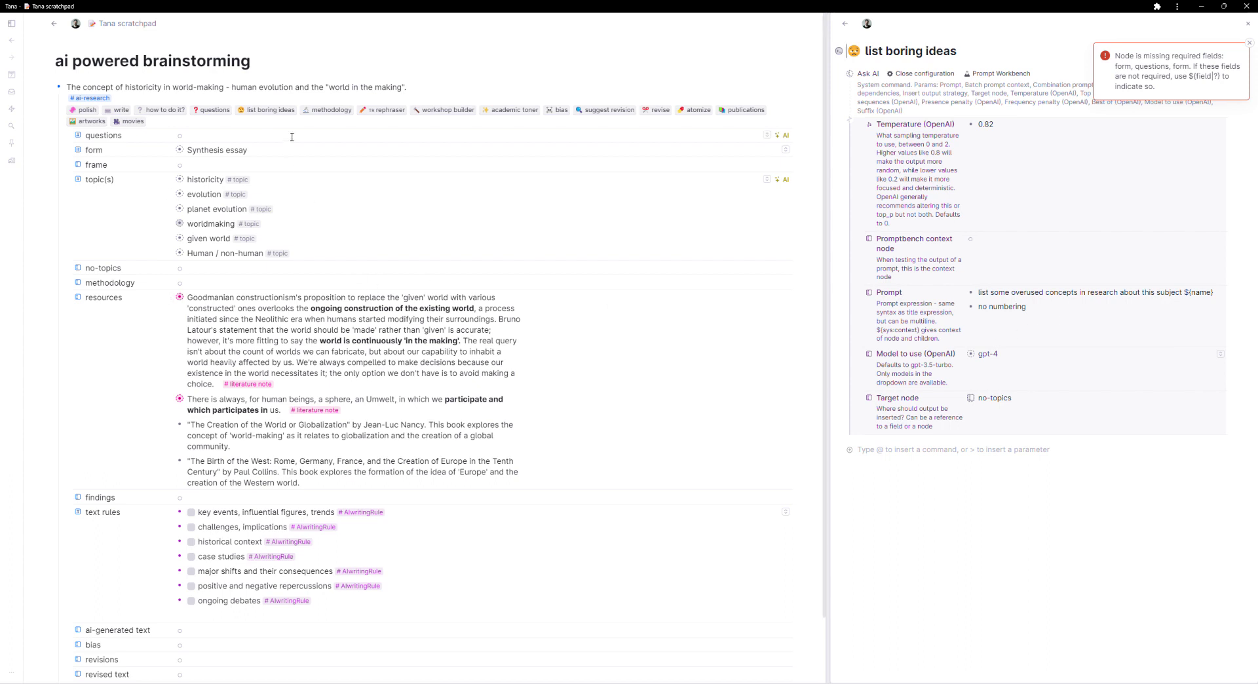
Step: Run the list boring ideas command on the historicity concept node to fill its no-topics field
{"action": "left_click", "coordinate": [281, 110]}
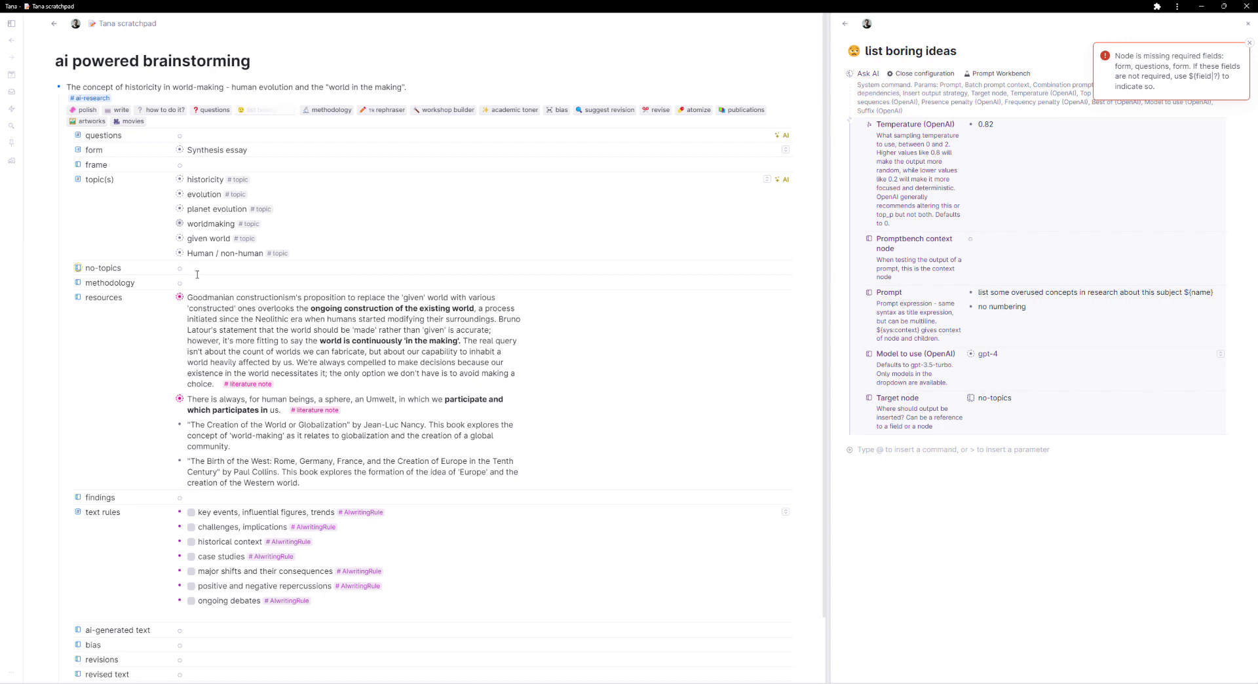
{"action": "scroll", "coordinate": [205, 286], "scroll_direction": "down", "scroll_amount": 2}
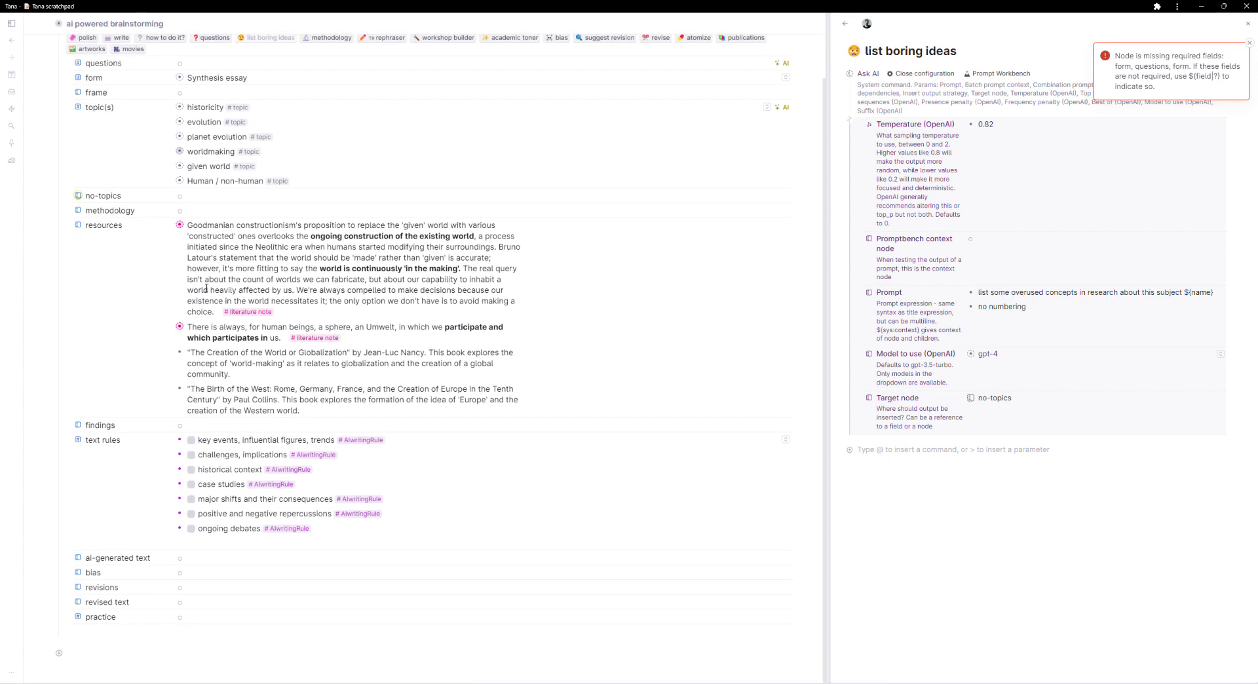
{"action": "scroll", "coordinate": [206, 287], "scroll_direction": "up", "scroll_amount": 2}
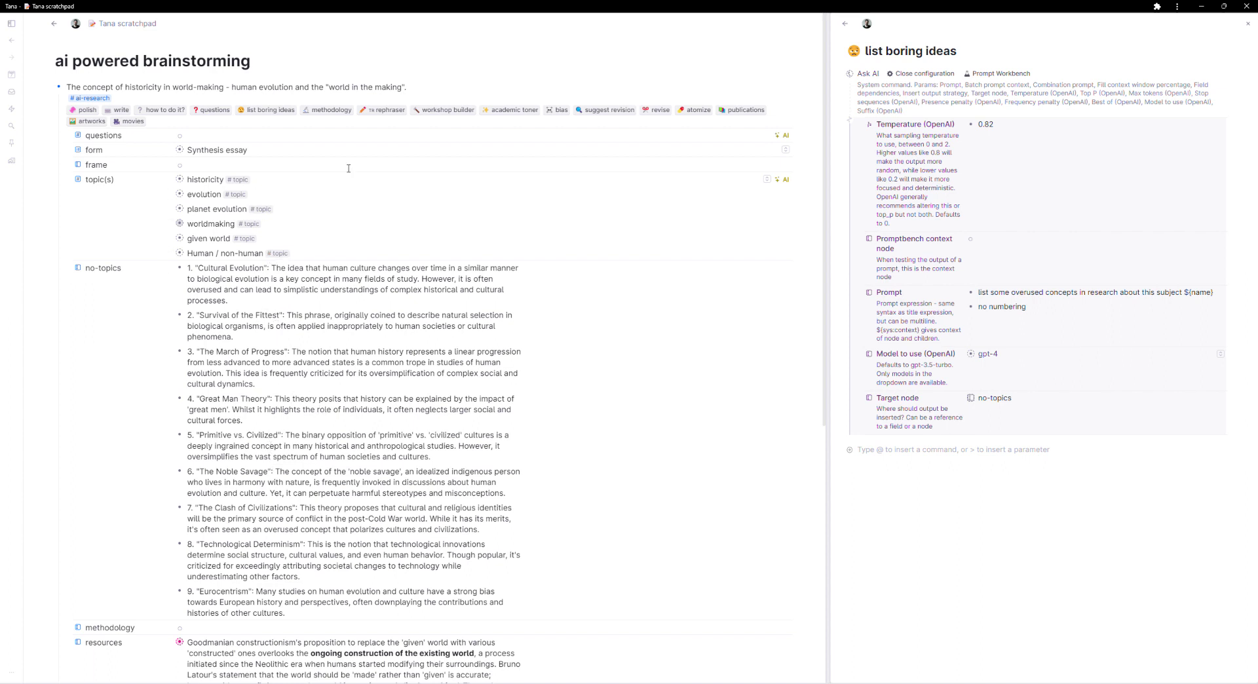
Step: Open the questions command's configuration from the ai-research supertag and run the command on the historicity concept node
{"action": "left_click", "coordinate": [844, 24]}
{"action": "scroll", "coordinate": [1075, 557], "scroll_direction": "down", "scroll_amount": 1}
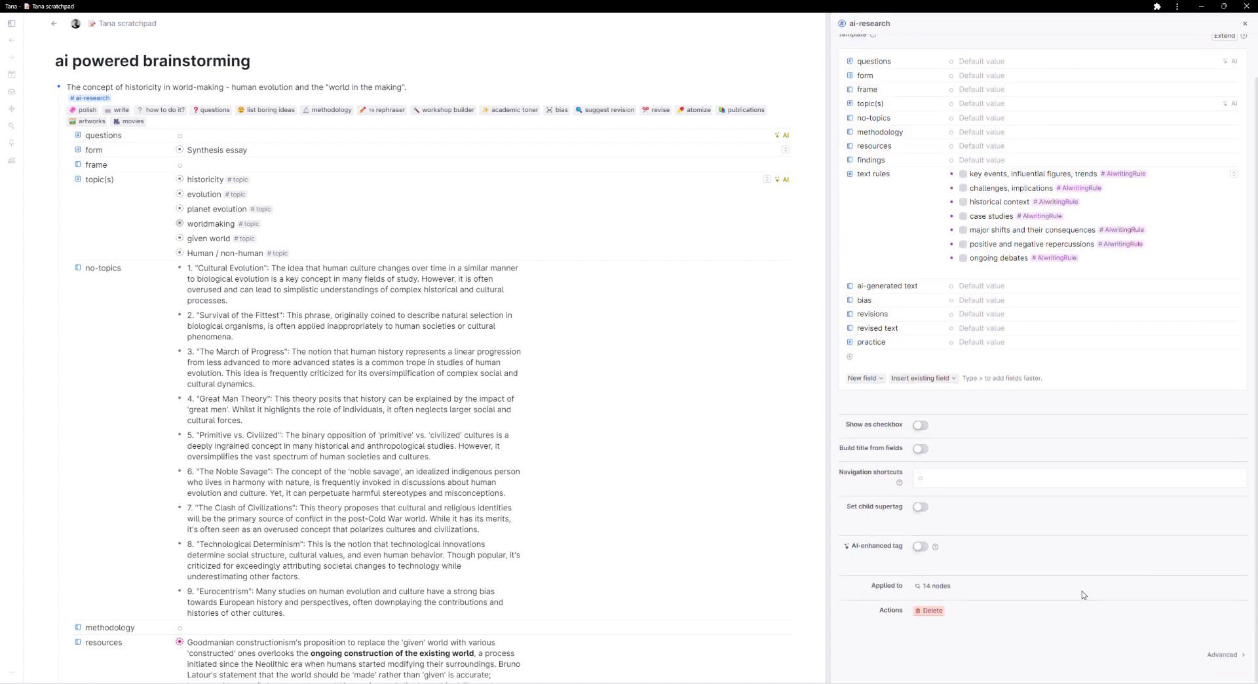
{"action": "scroll", "coordinate": [1114, 577], "scroll_direction": "down", "scroll_amount": 4}
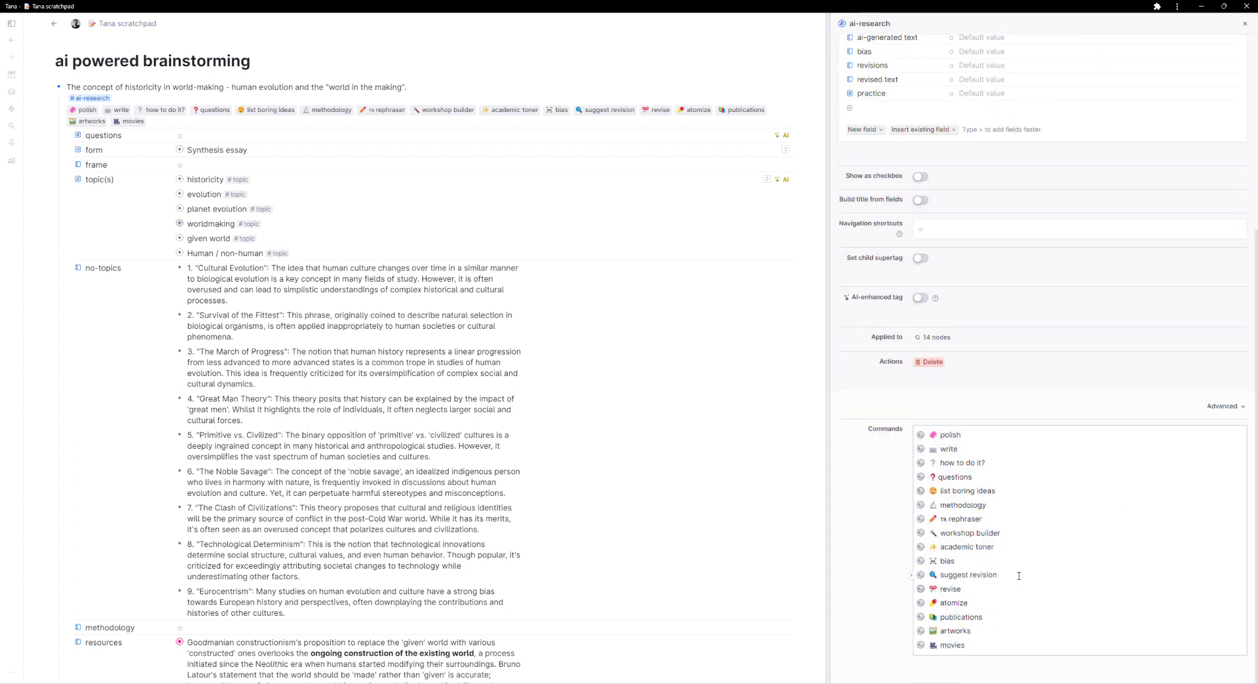
{"action": "left_click", "coordinate": [937, 477]}
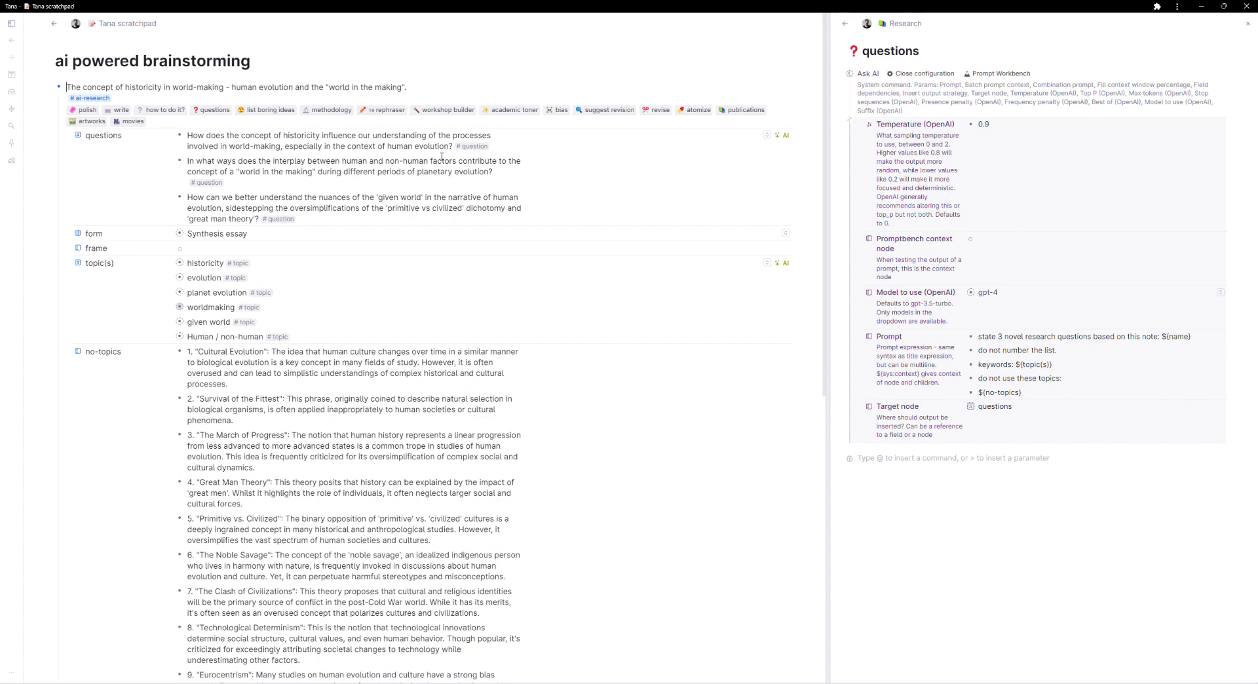
Step: Review the generated research questions and delete the third one, about the nuances of the 'given world'
{"action": "left_click_drag", "start_coordinate": [434, 147], "coordinate": [187, 139]}
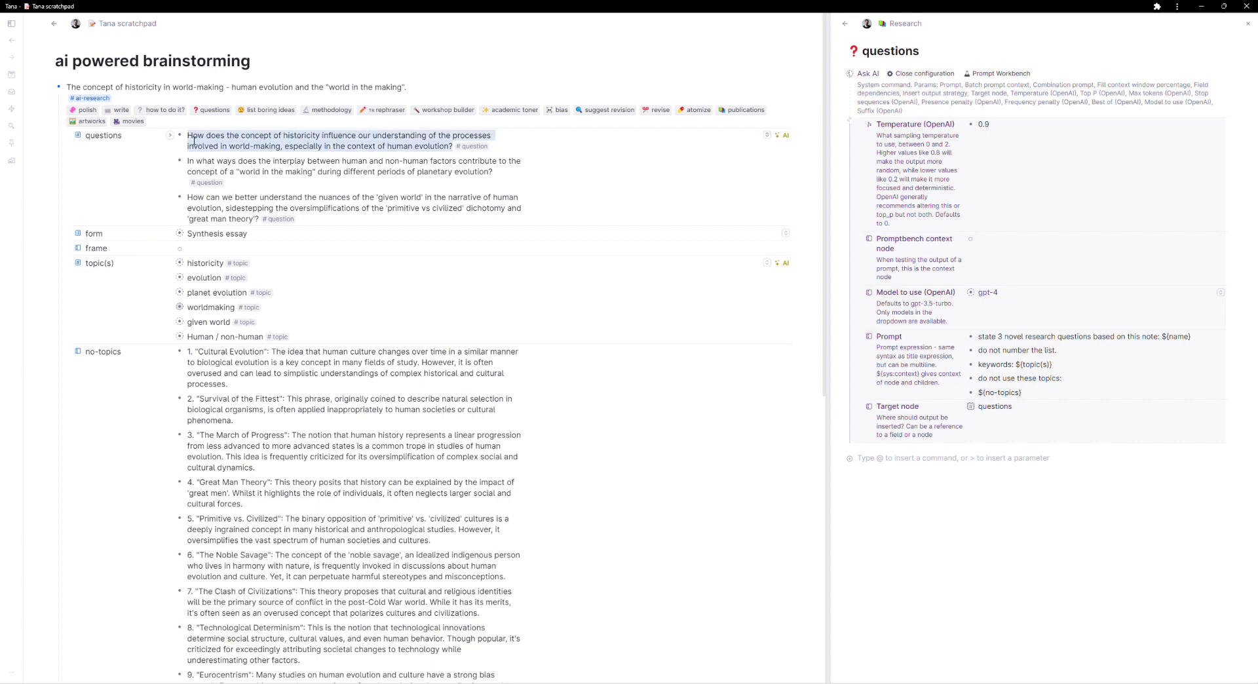
{"action": "left_click", "coordinate": [302, 160]}
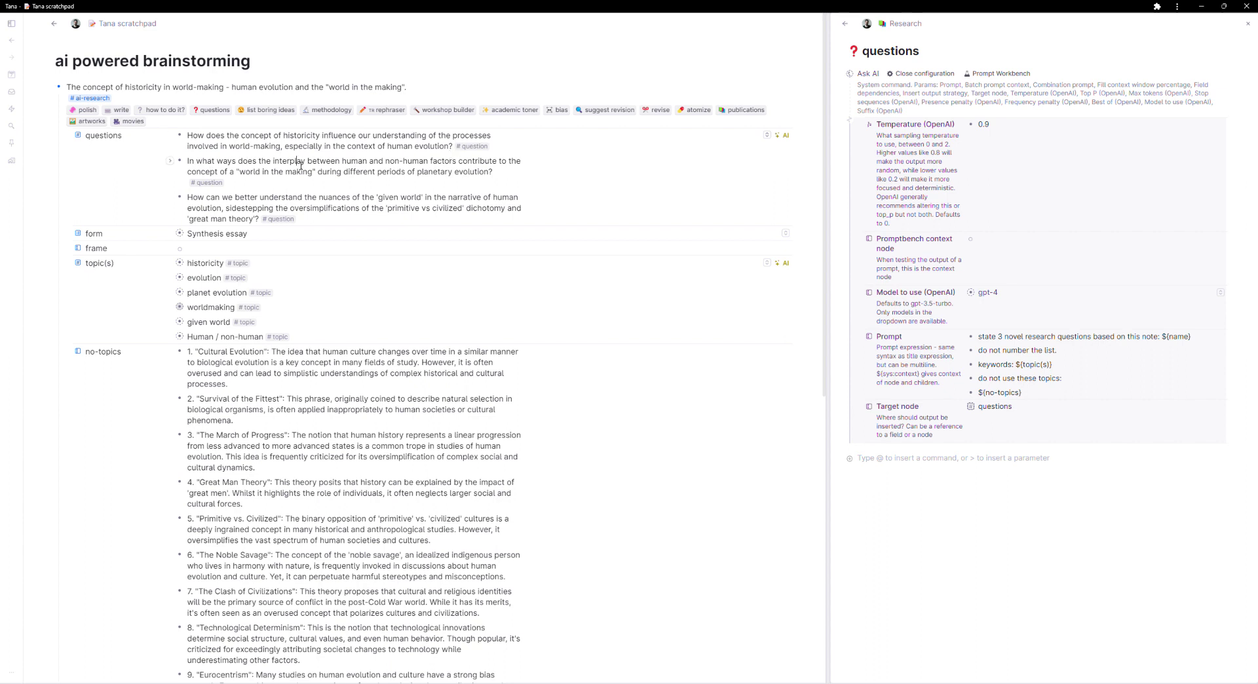
{"action": "left_click", "coordinate": [371, 161]}
{"action": "left_click", "coordinate": [521, 165]}
{"action": "right_click", "coordinate": [180, 197]}
{"action": "left_click", "coordinate": [247, 351]}
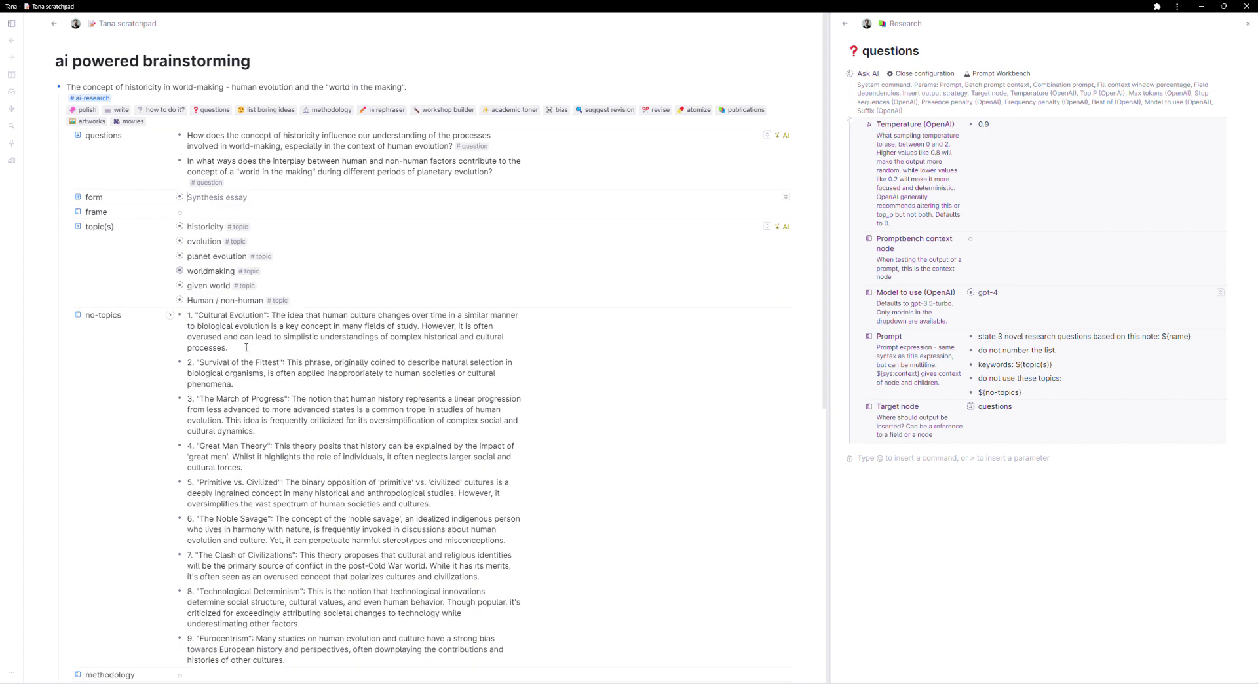
Step: Run the methodology command on the historicity concept node and check its methodology field
{"action": "left_click", "coordinate": [313, 219]}
{"action": "left_click", "coordinate": [334, 116]}
{"action": "scroll", "coordinate": [353, 210], "scroll_direction": "down", "scroll_amount": 1}
{"action": "scroll", "coordinate": [262, 393], "scroll_direction": "down", "scroll_amount": 3}
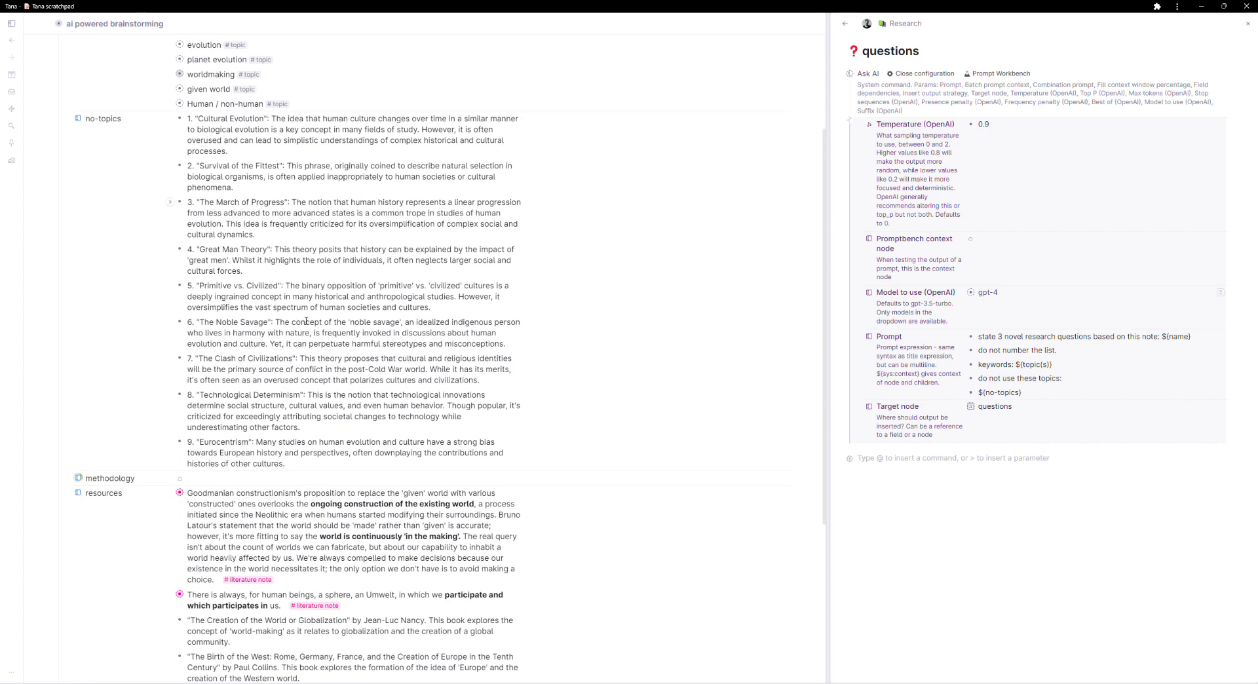
{"action": "scroll", "coordinate": [256, 426], "scroll_direction": "down", "scroll_amount": 2}
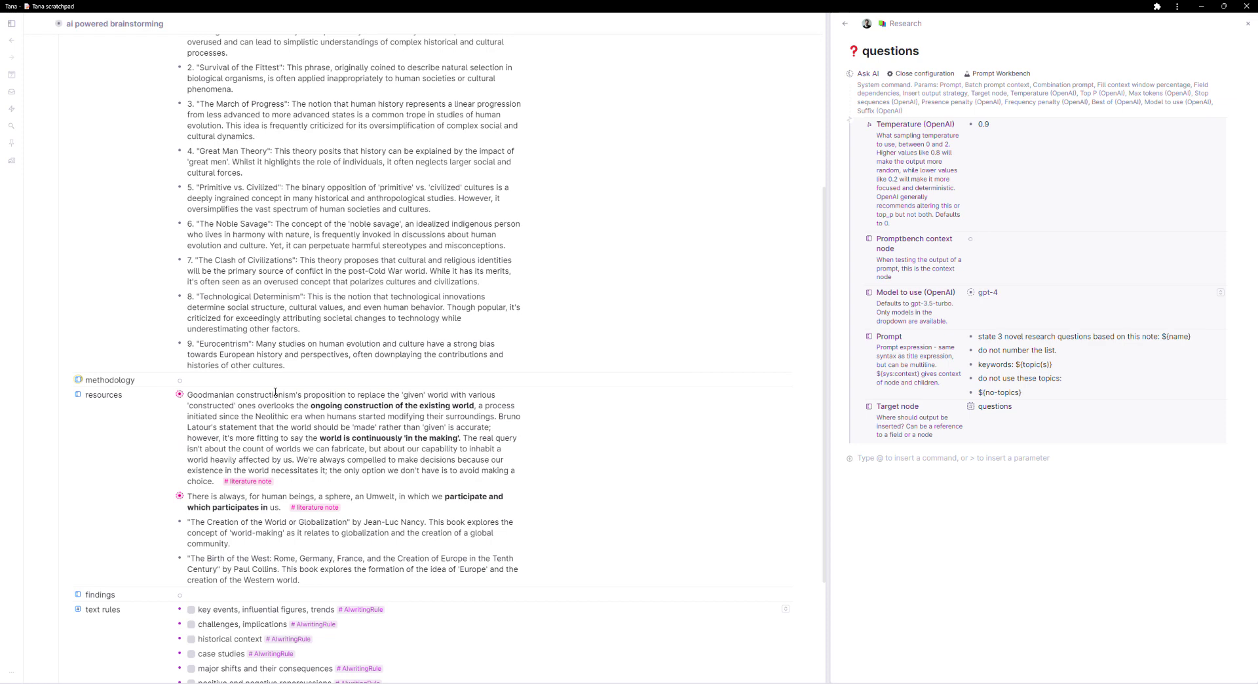
{"action": "scroll", "coordinate": [312, 280], "scroll_direction": "up", "scroll_amount": 6}
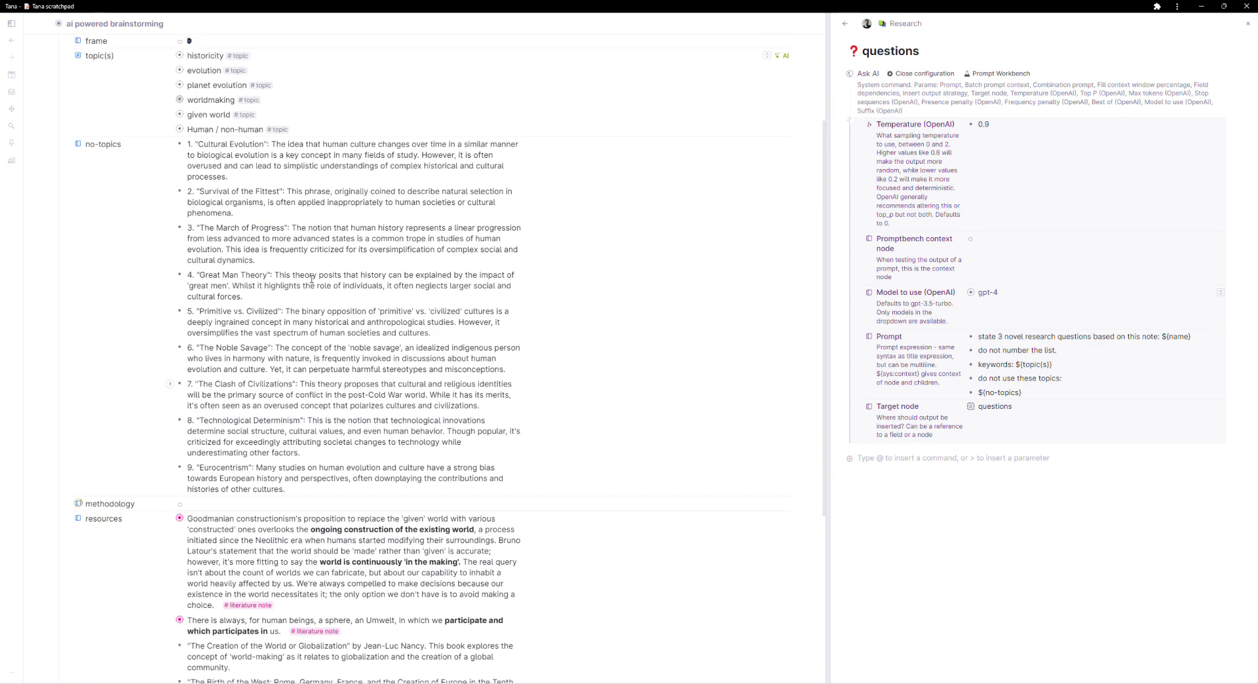
{"action": "scroll", "coordinate": [339, 123], "scroll_direction": "down", "scroll_amount": 6}
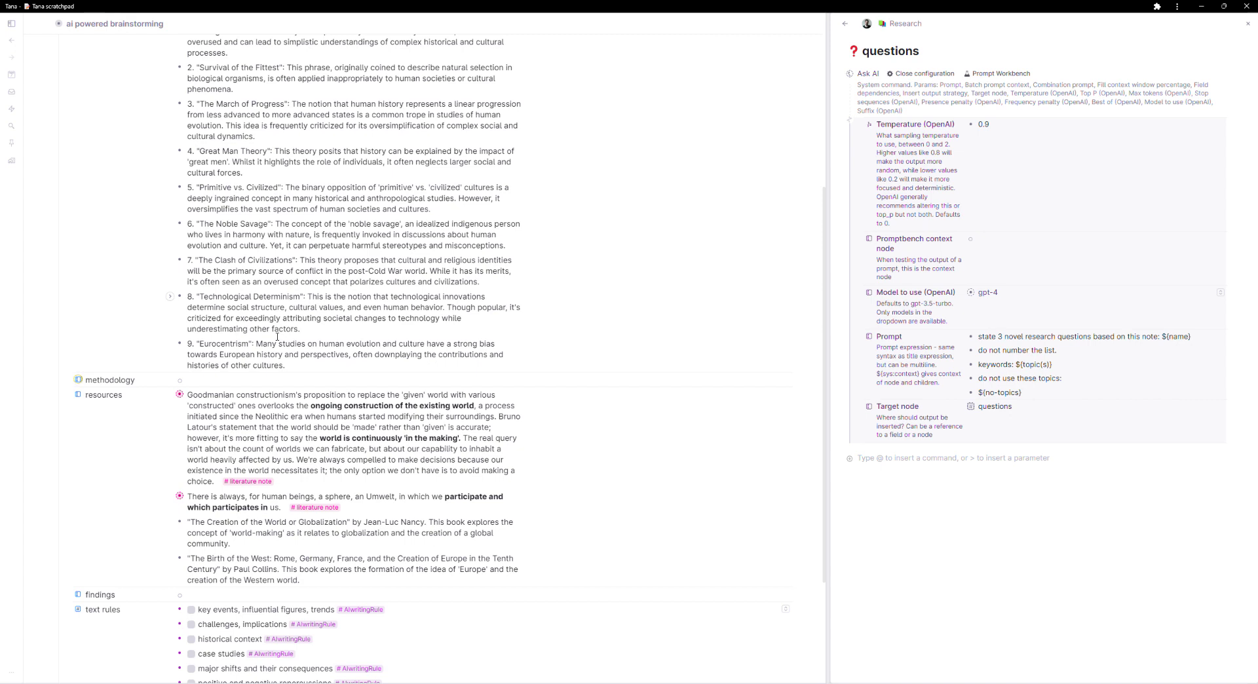
Step: Open the methodology command's configuration from the ai-research supertag's command list
{"action": "key", "text": "alt+Left"}
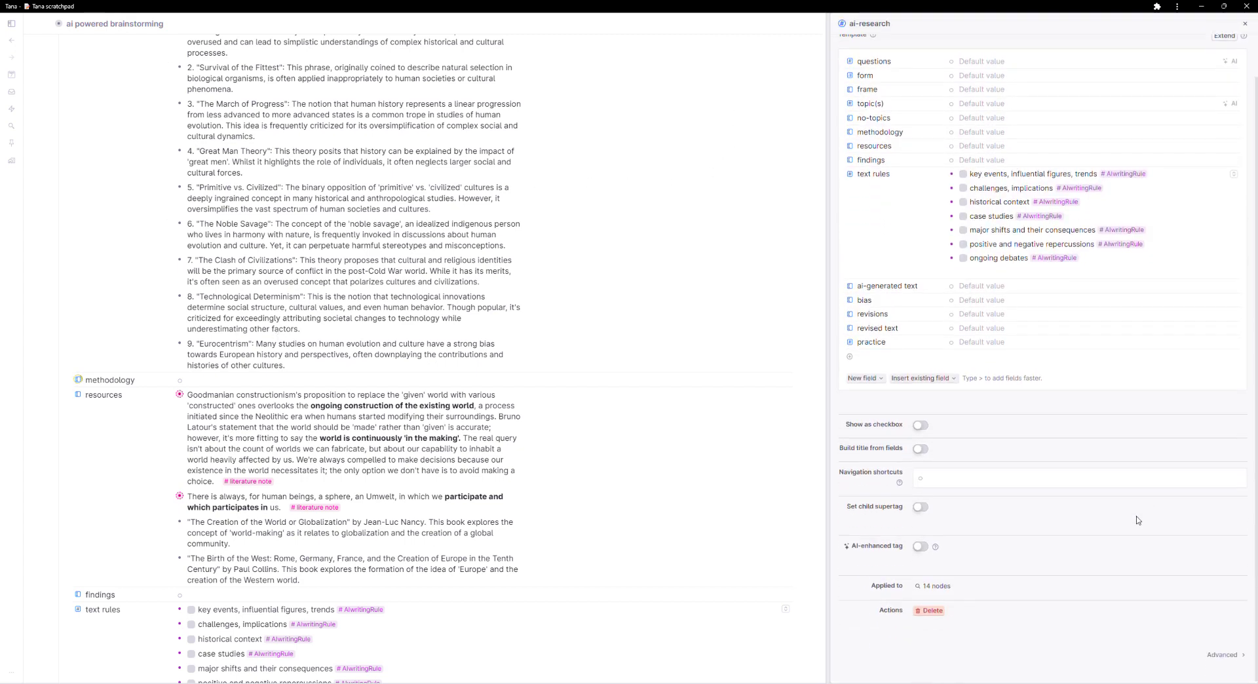
{"action": "left_click", "coordinate": [1212, 654]}
{"action": "scroll", "coordinate": [1048, 459], "scroll_direction": "down", "scroll_amount": 4}
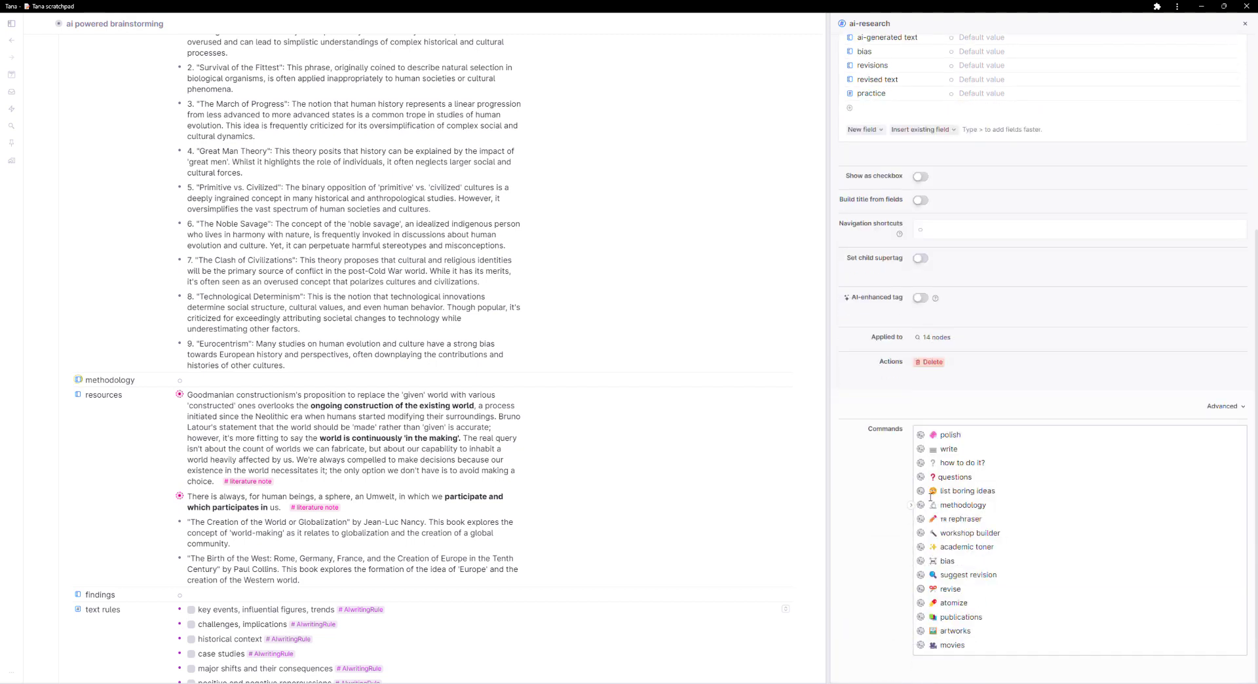
{"action": "left_click", "coordinate": [929, 510]}
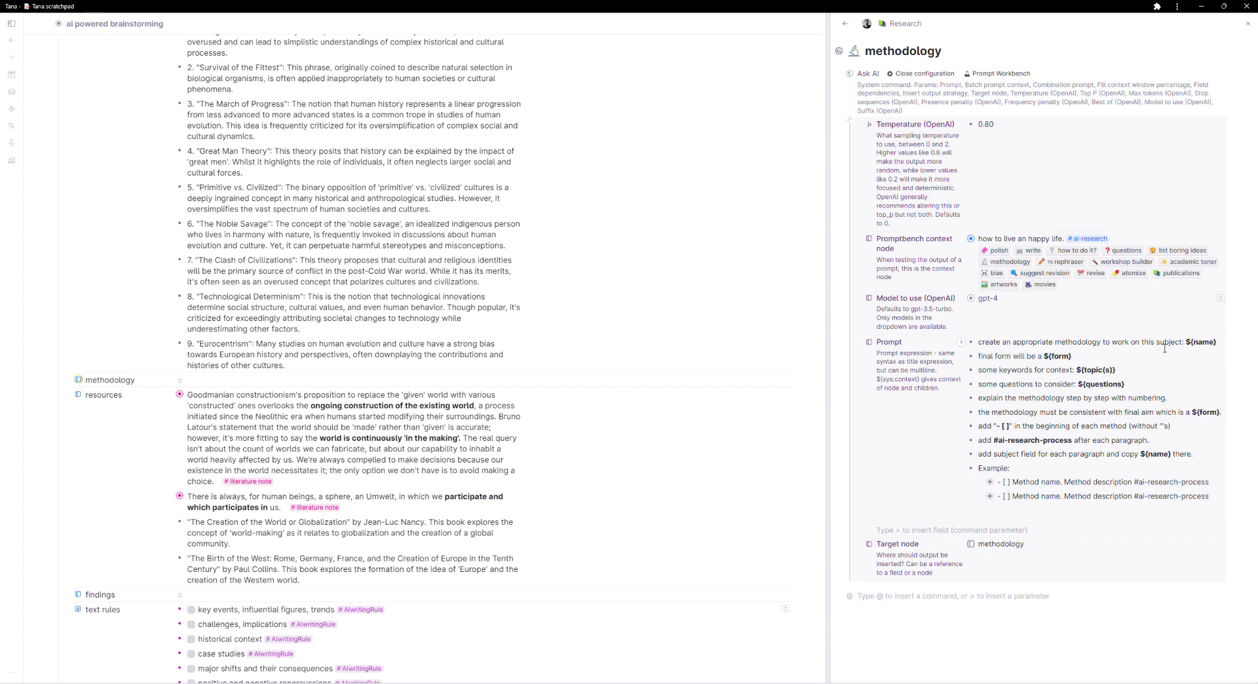
Step: Expand the generated Preliminary Research item in the methodology field to show its own fields
{"action": "scroll", "coordinate": [190, 88], "scroll_direction": "up", "scroll_amount": 5}
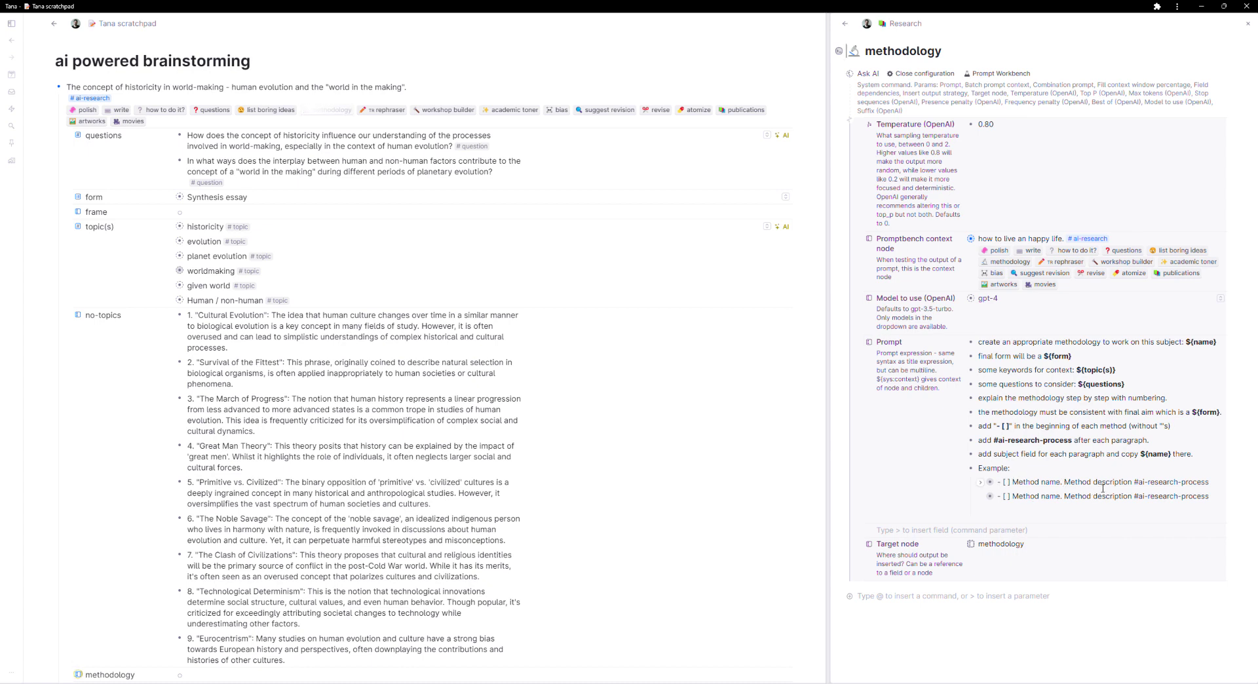
{"action": "scroll", "coordinate": [388, 412], "scroll_direction": "down", "scroll_amount": 6}
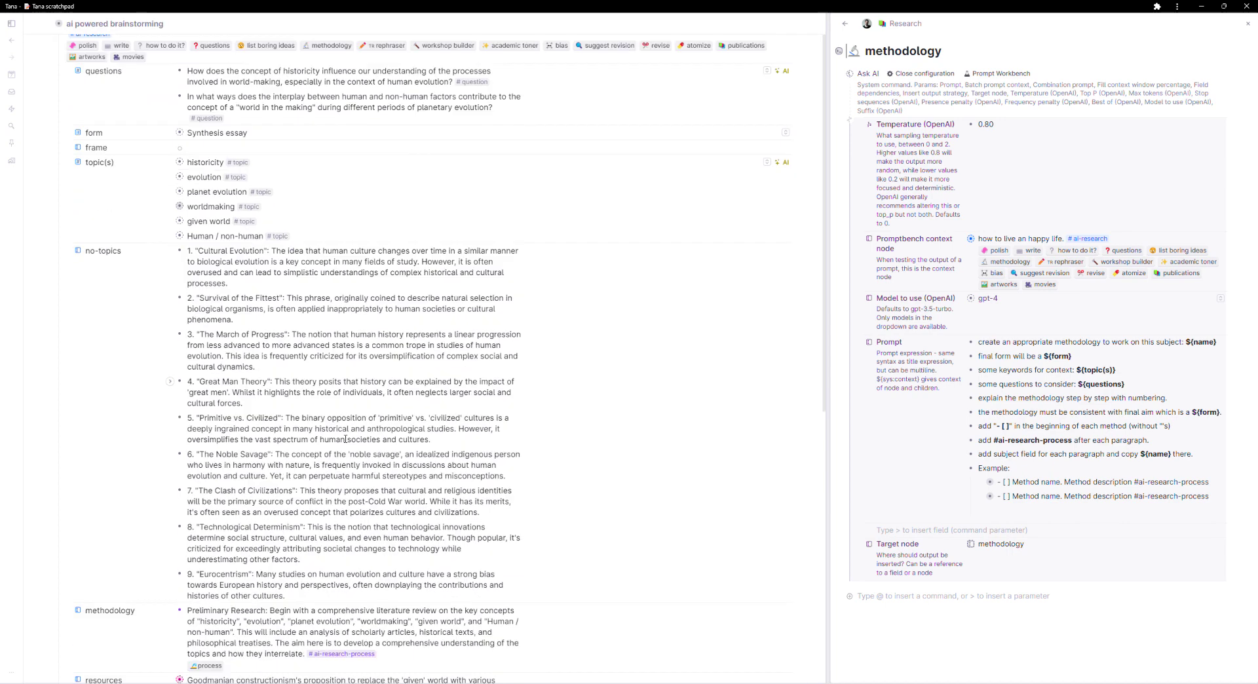
{"action": "scroll", "coordinate": [388, 412], "scroll_direction": "up", "scroll_amount": 2}
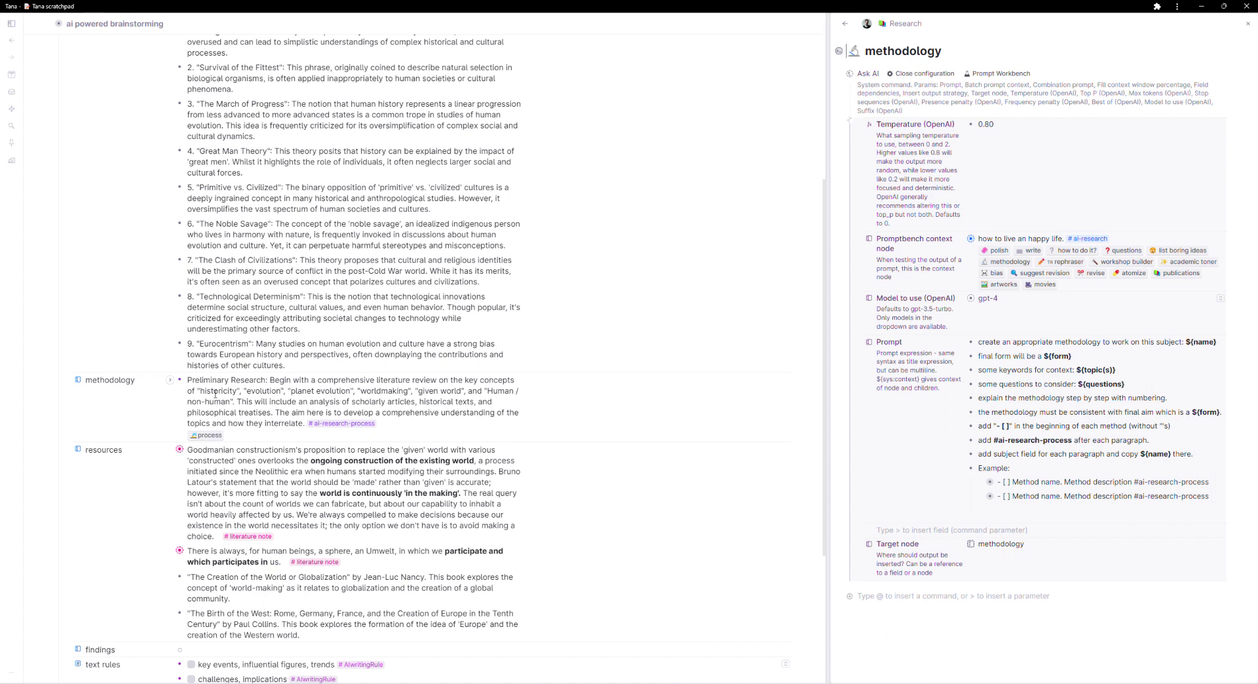
{"action": "key", "text": "ctrl+Down"}
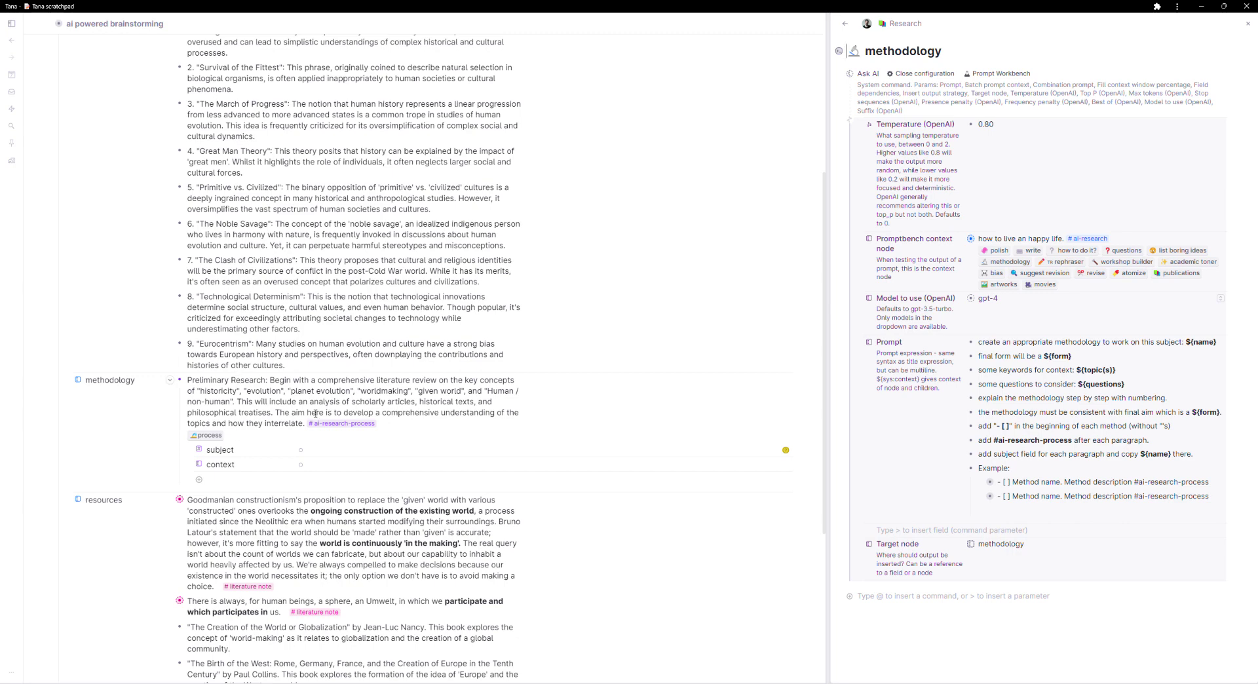
{"action": "scroll", "coordinate": [315, 414], "scroll_direction": "up", "scroll_amount": 2}
{"action": "scroll", "coordinate": [301, 393], "scroll_direction": "down", "scroll_amount": 5}
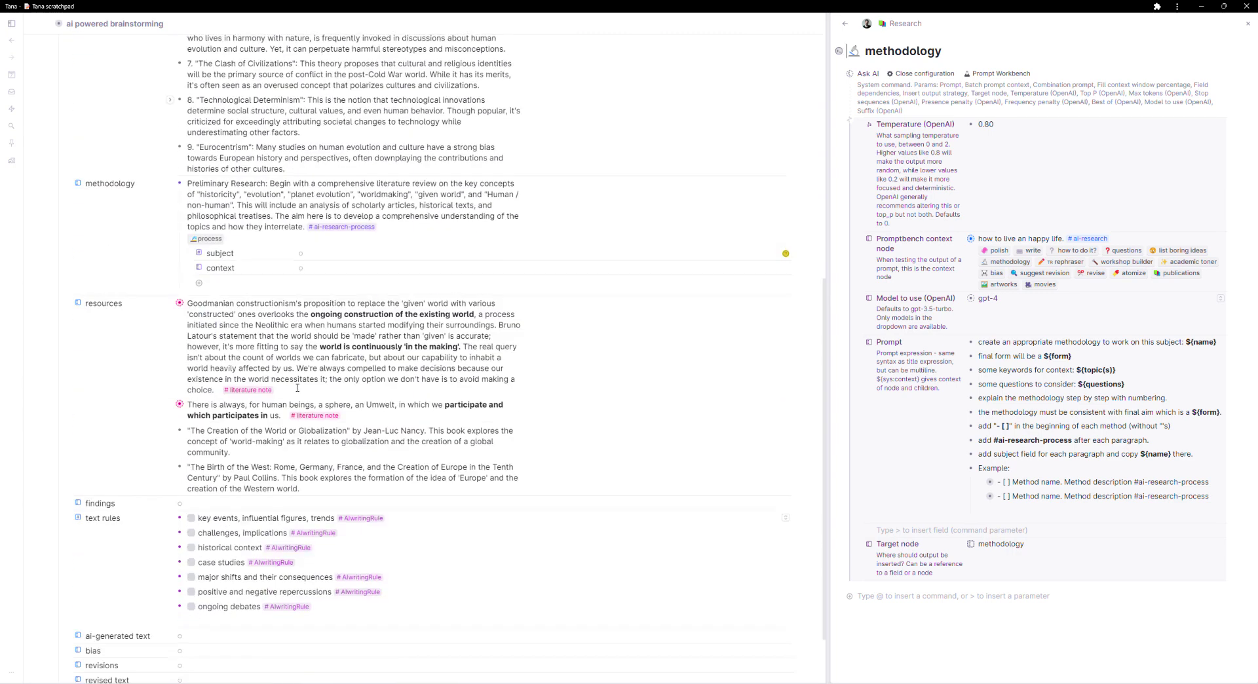
Step: Examine the subject and context fields of the Preliminary Research item against the rest of the research node
{"action": "scroll", "coordinate": [289, 459], "scroll_direction": "up", "scroll_amount": 1}
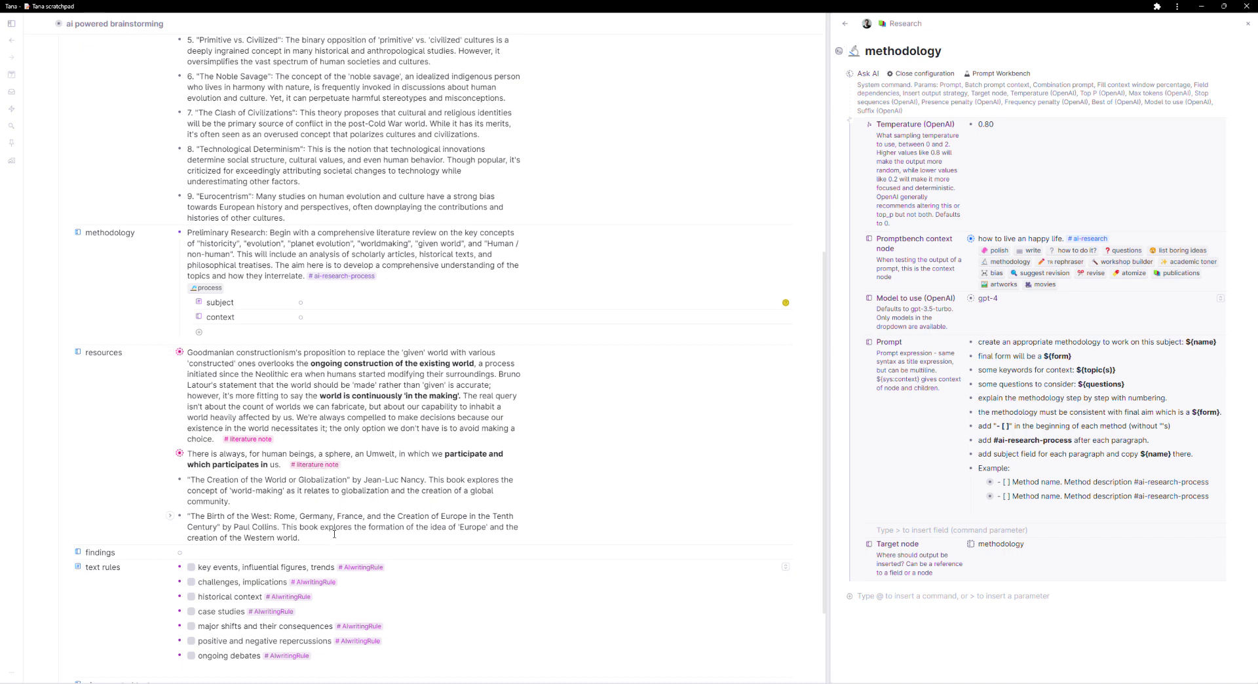
{"action": "scroll", "coordinate": [295, 426], "scroll_direction": "up", "scroll_amount": 1}
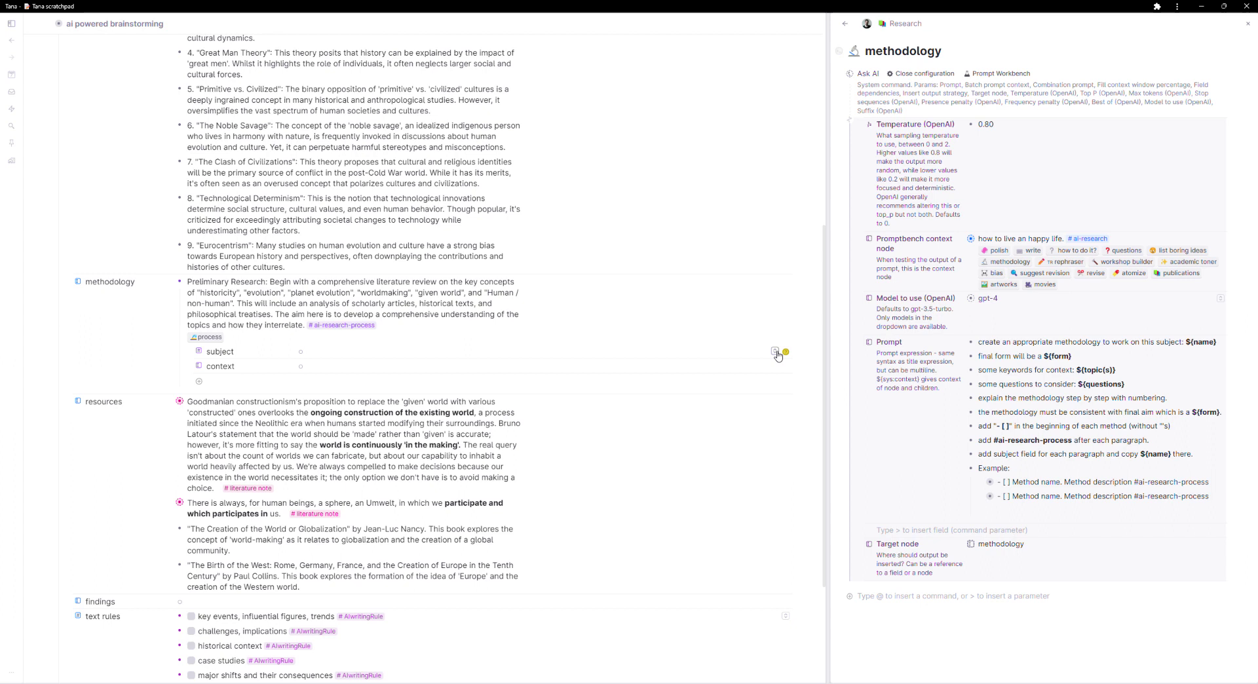
{"action": "left_click", "coordinate": [304, 352]}
{"action": "key", "text": "Escape"}
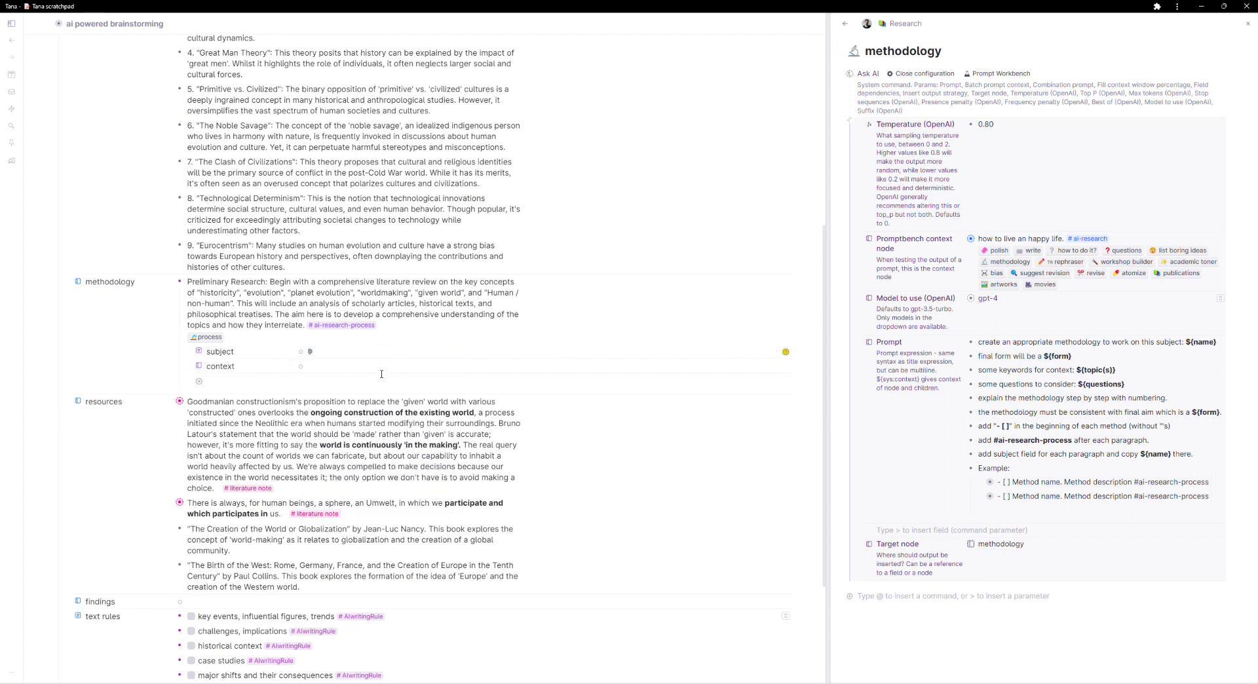
{"action": "left_click", "coordinate": [328, 365]}
{"action": "scroll", "coordinate": [317, 433], "scroll_direction": "up", "scroll_amount": 1}
{"action": "scroll", "coordinate": [321, 431], "scroll_direction": "up", "scroll_amount": 5}
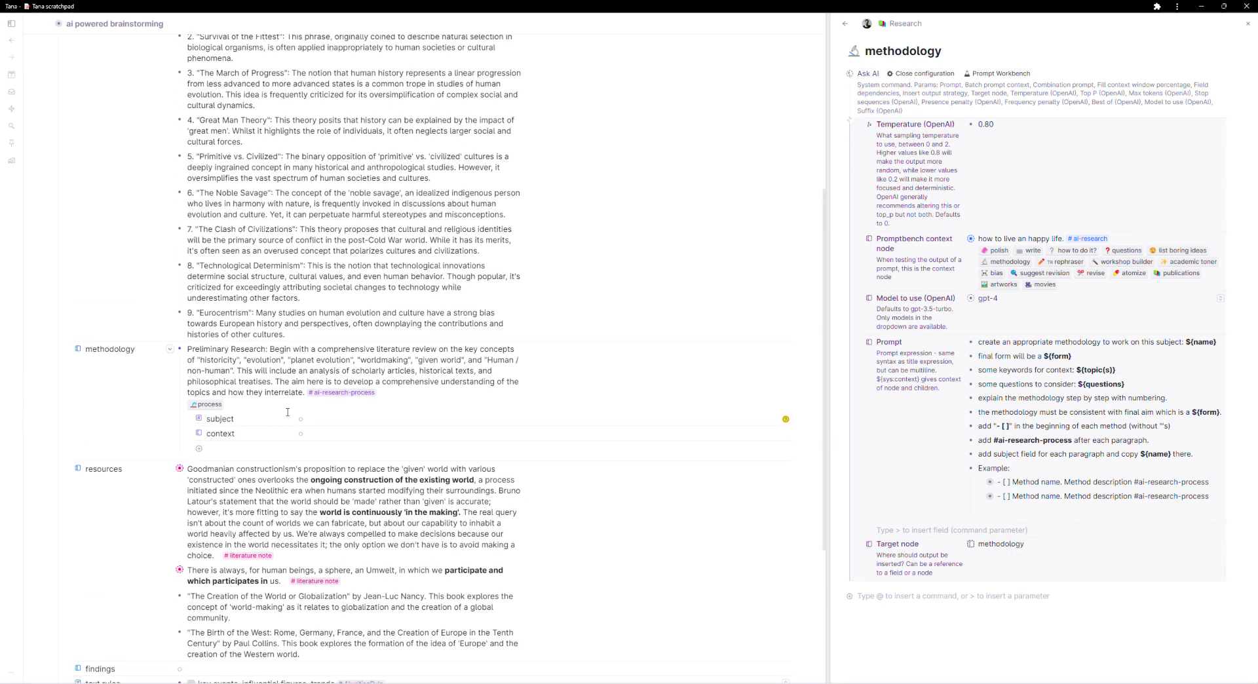
{"action": "scroll", "coordinate": [347, 391], "scroll_direction": "up", "scroll_amount": 2}
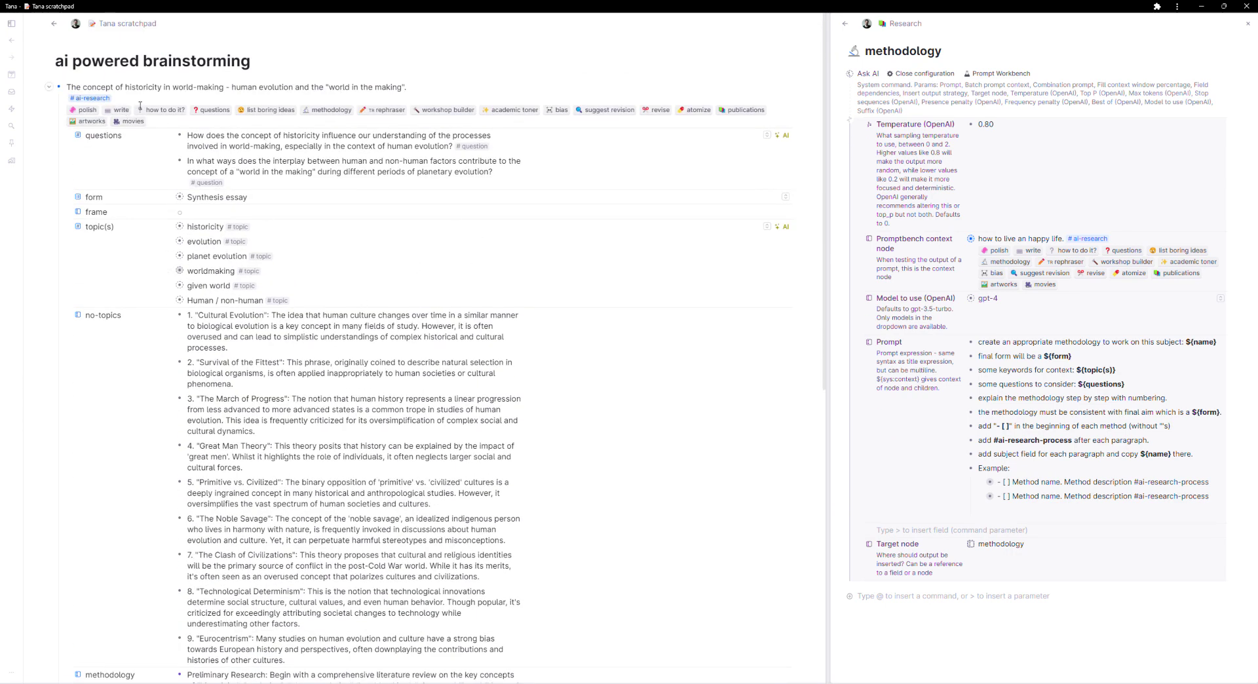
Step: Open the write command's configuration from the ai-research supertag's command list
{"action": "left_click", "coordinate": [846, 25]}
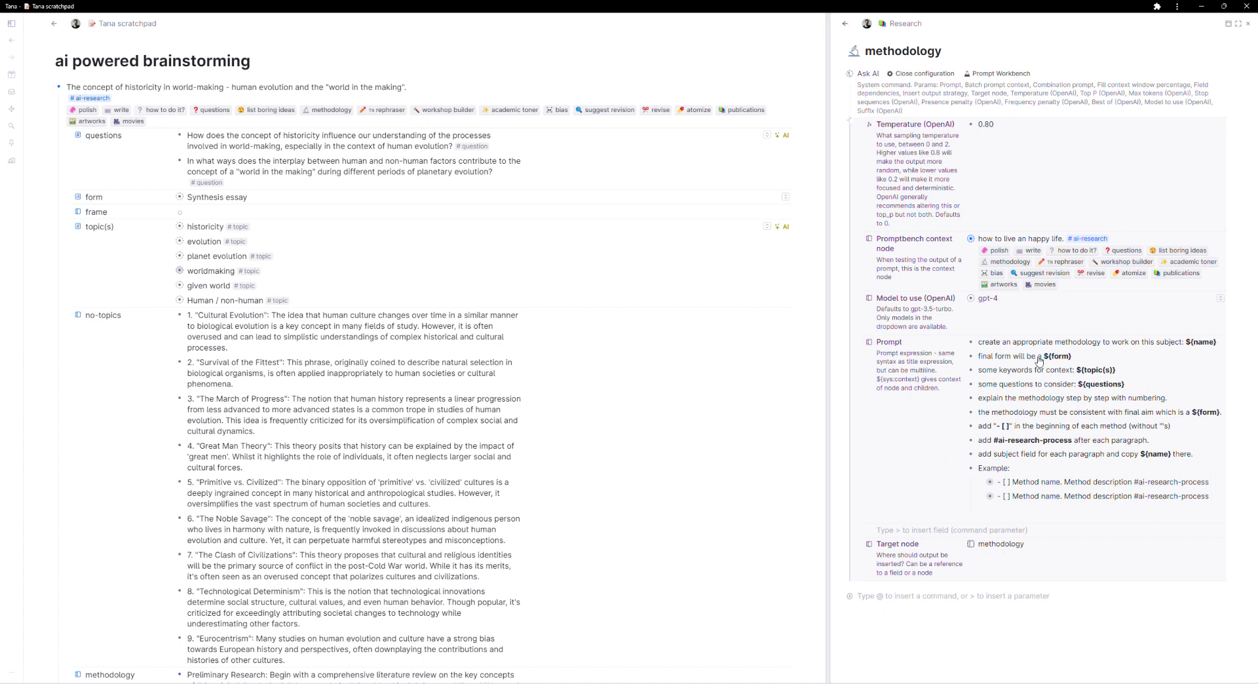
{"action": "scroll", "coordinate": [986, 508], "scroll_direction": "down", "scroll_amount": 4}
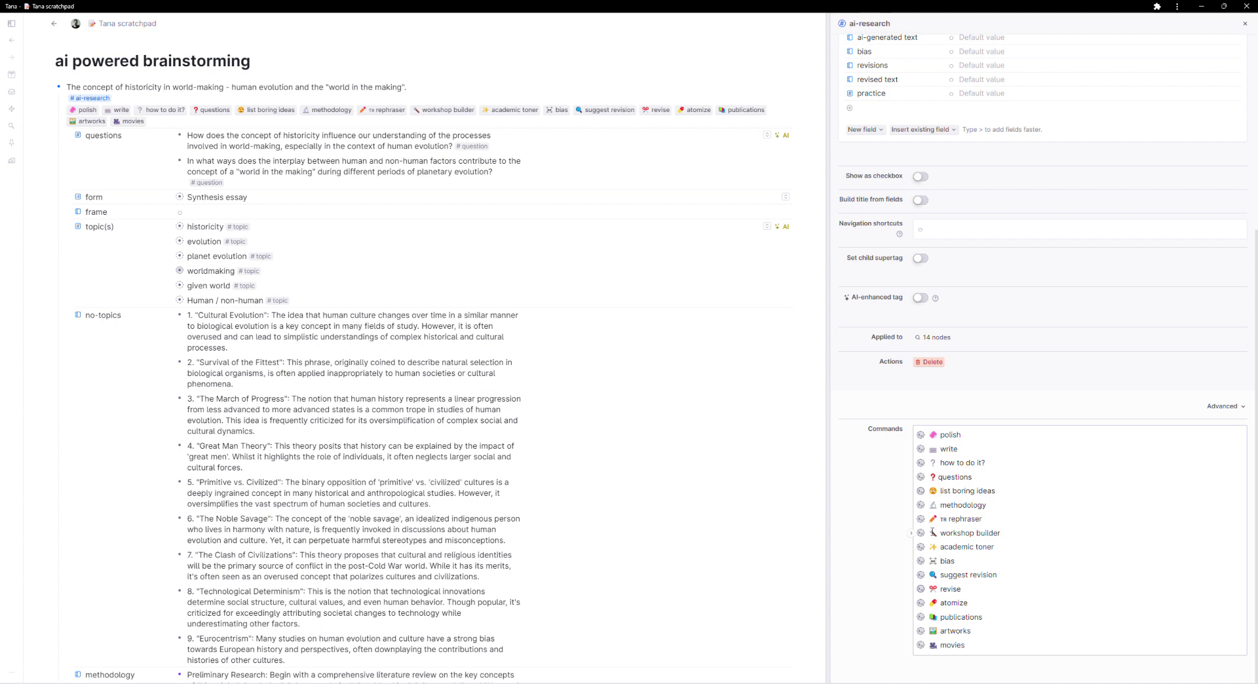
{"action": "left_click", "coordinate": [926, 454]}
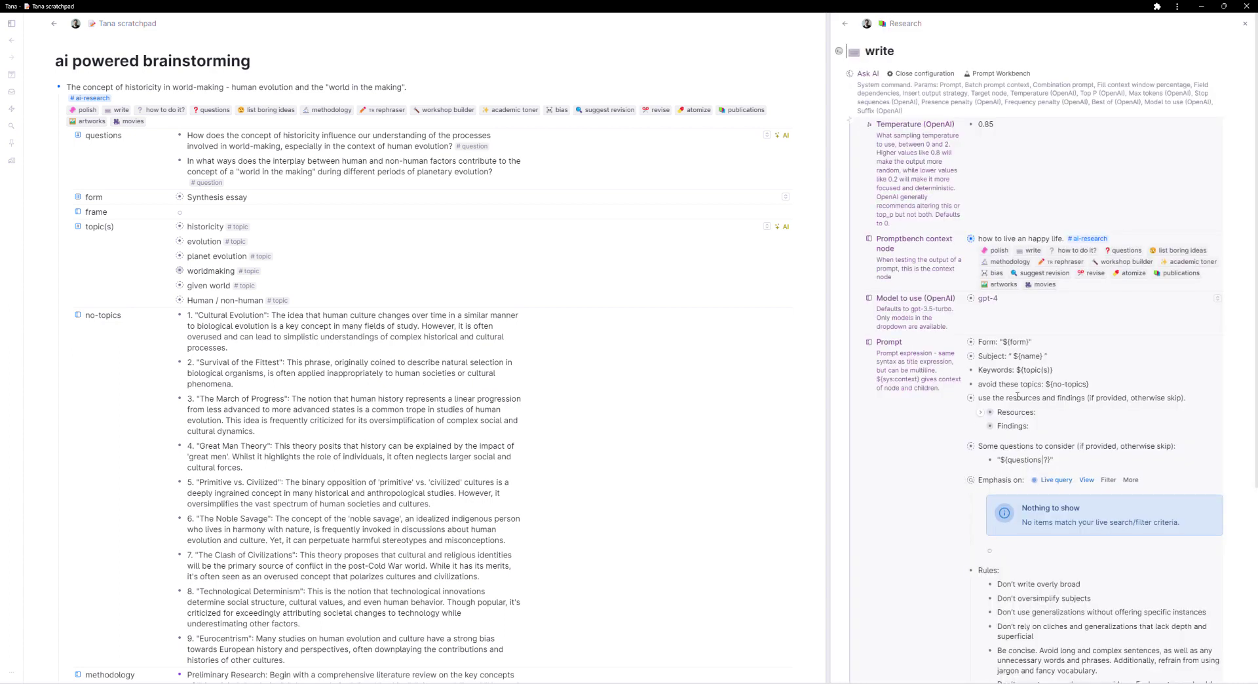
Step: Run the write command on the research node and examine its prompt against the node's fields
{"action": "left_click", "coordinate": [125, 110]}
{"action": "scroll", "coordinate": [1039, 294], "scroll_direction": "down", "scroll_amount": 3}
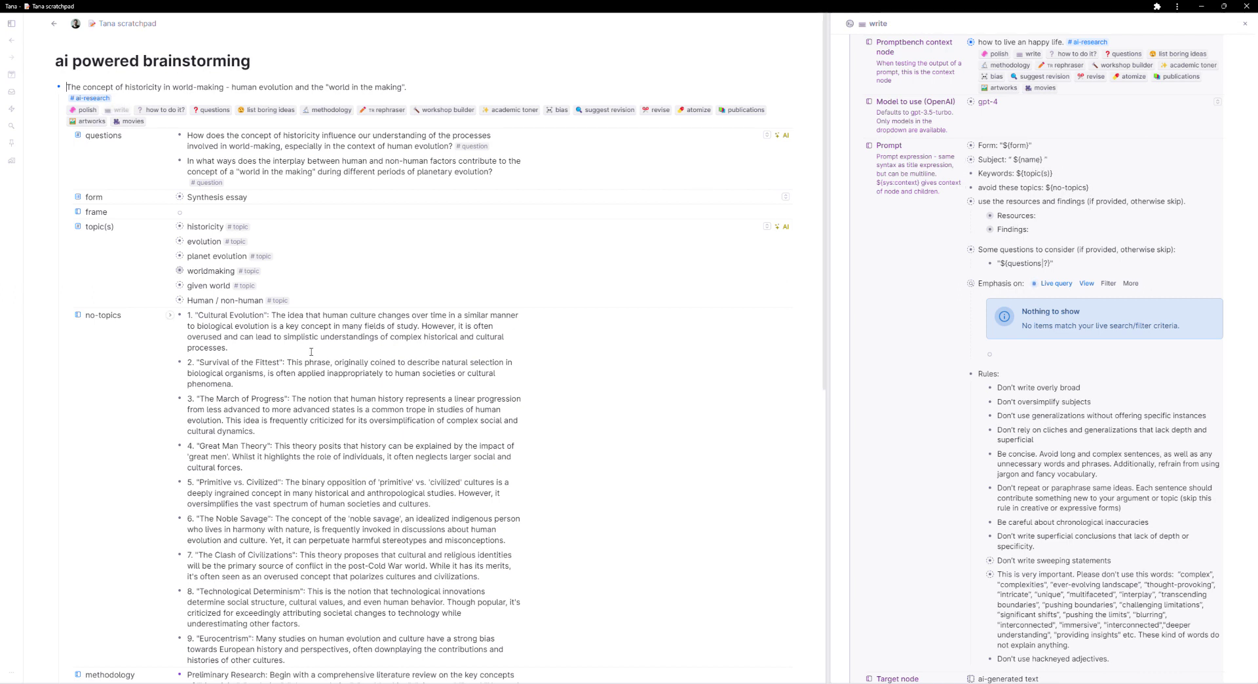
{"action": "scroll", "coordinate": [211, 340], "scroll_direction": "down", "scroll_amount": 5}
{"action": "scroll", "coordinate": [211, 339], "scroll_direction": "down", "scroll_amount": 3}
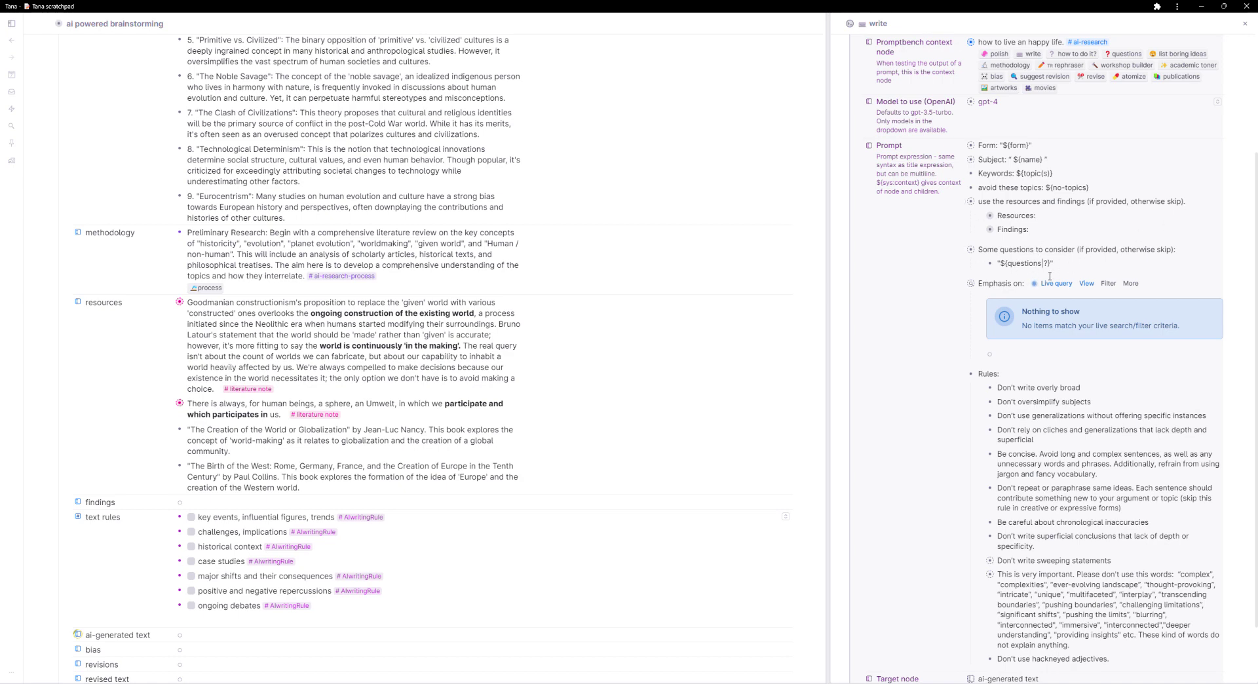
{"action": "scroll", "coordinate": [300, 167], "scroll_direction": "up", "scroll_amount": 7}
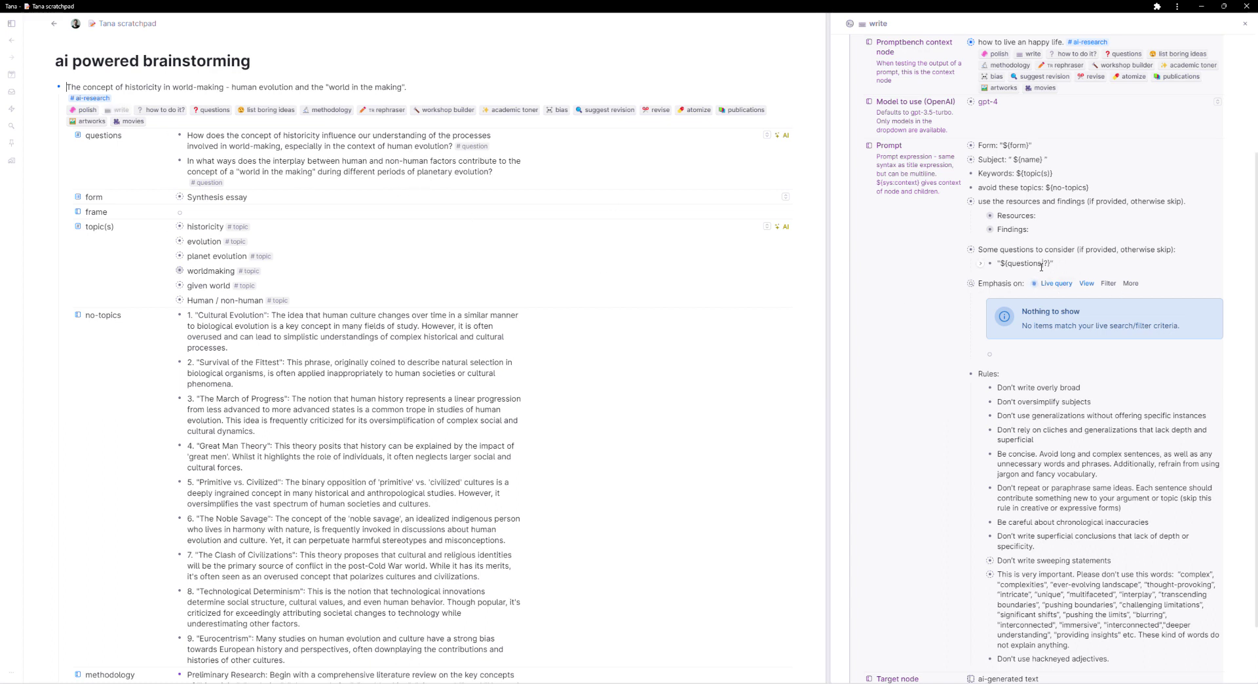
Step: Tick the case studies and ongoing debates text rules to feed the write prompt's emphasis query, and clear both again
{"action": "scroll", "coordinate": [994, 269], "scroll_direction": "down", "scroll_amount": 1}
{"action": "scroll", "coordinate": [366, 415], "scroll_direction": "down", "scroll_amount": 5}
{"action": "scroll", "coordinate": [366, 414], "scroll_direction": "down", "scroll_amount": 4}
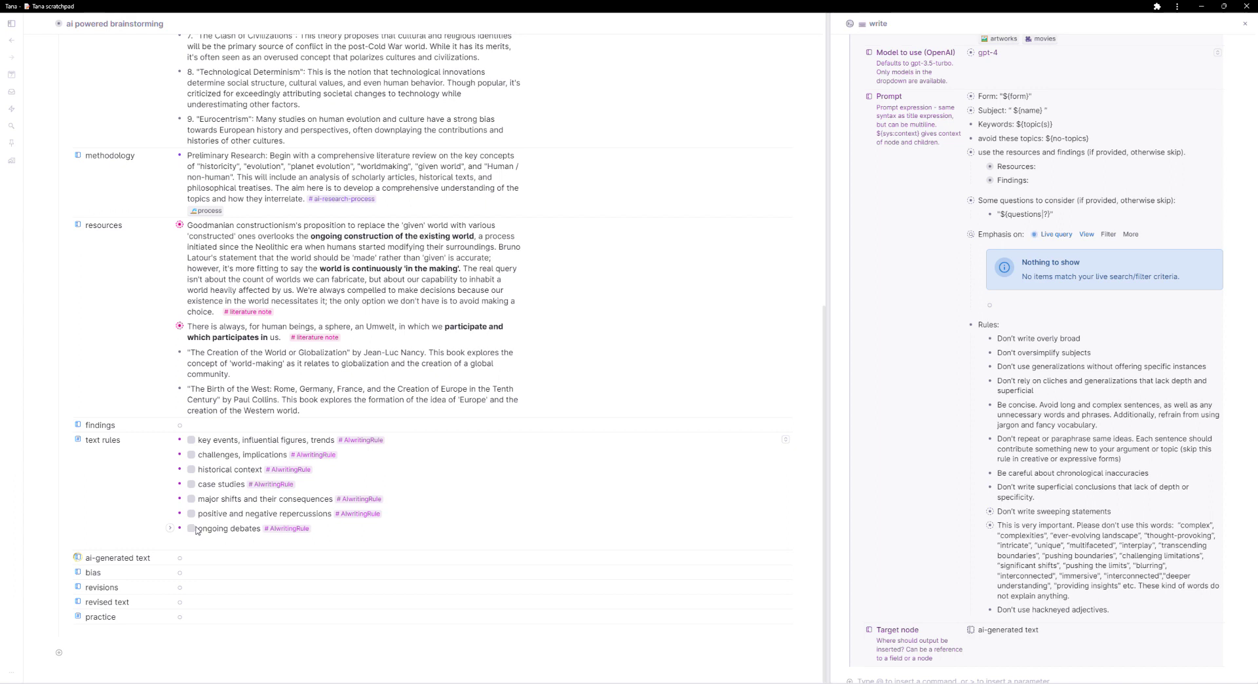
{"action": "left_click", "coordinate": [191, 484]}
{"action": "left_click", "coordinate": [190, 528]}
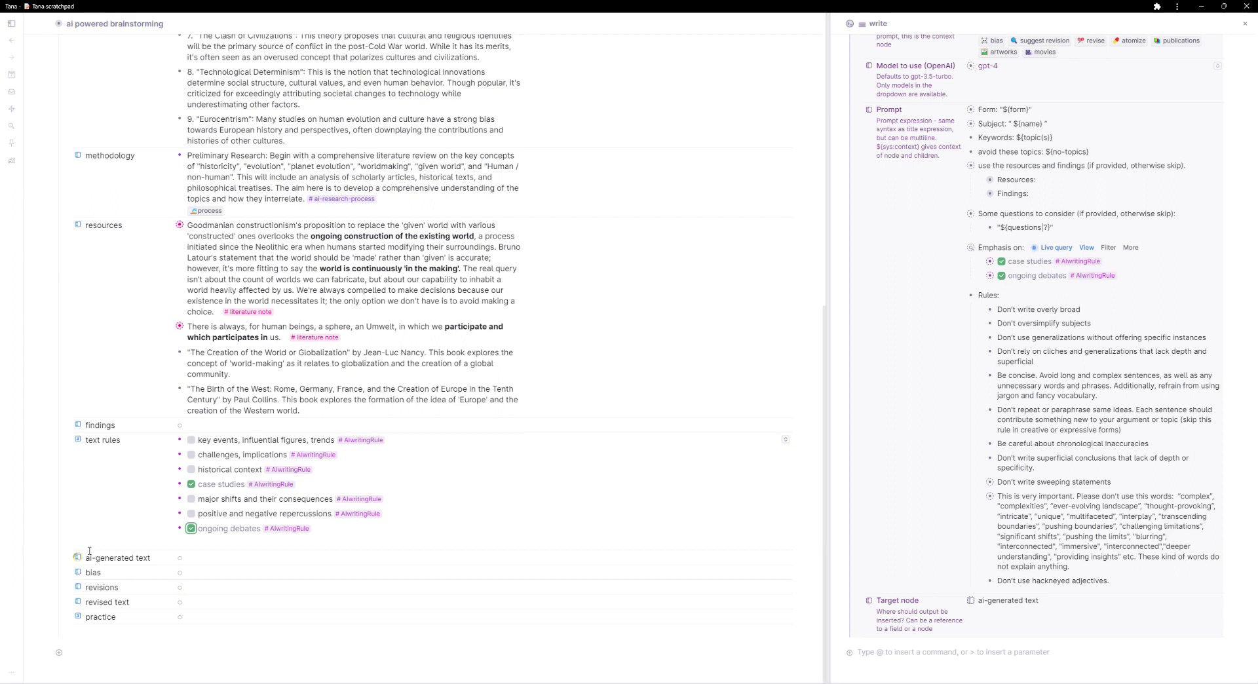
{"action": "left_click", "coordinate": [191, 528]}
{"action": "left_click", "coordinate": [191, 485]}
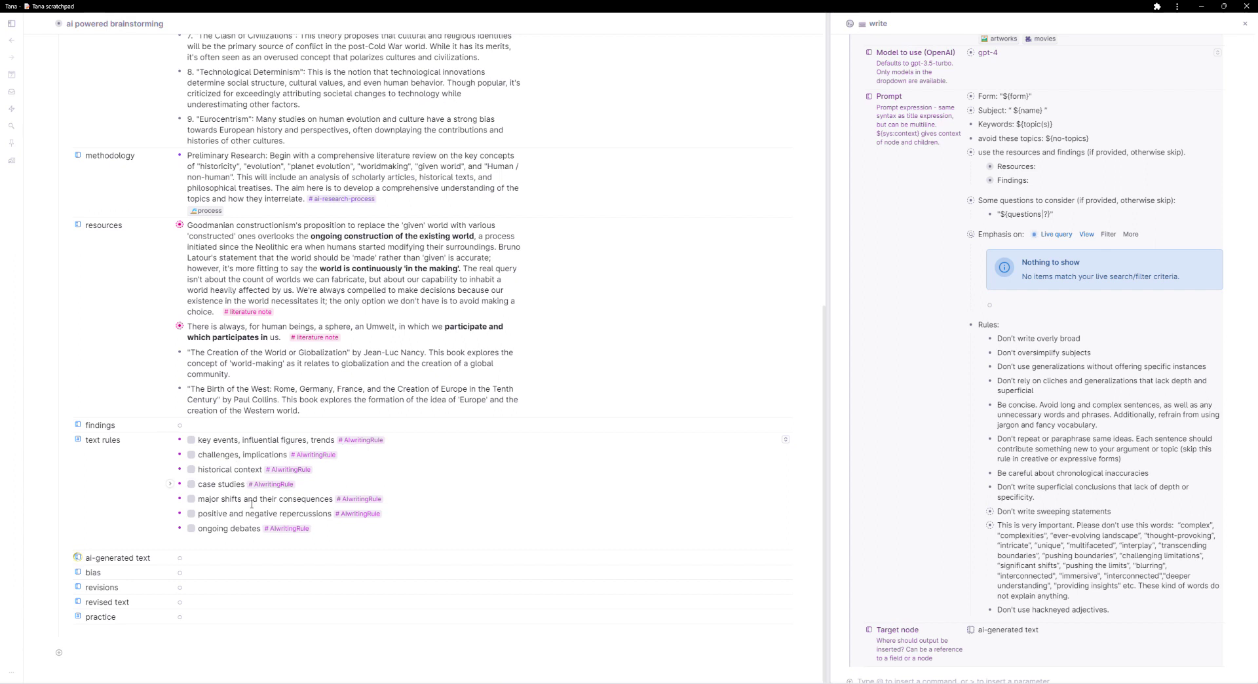
Step: Try the major shifts and their consequences and case studies text rules as emphasis, and untick them again
{"action": "left_click", "coordinate": [234, 454]}
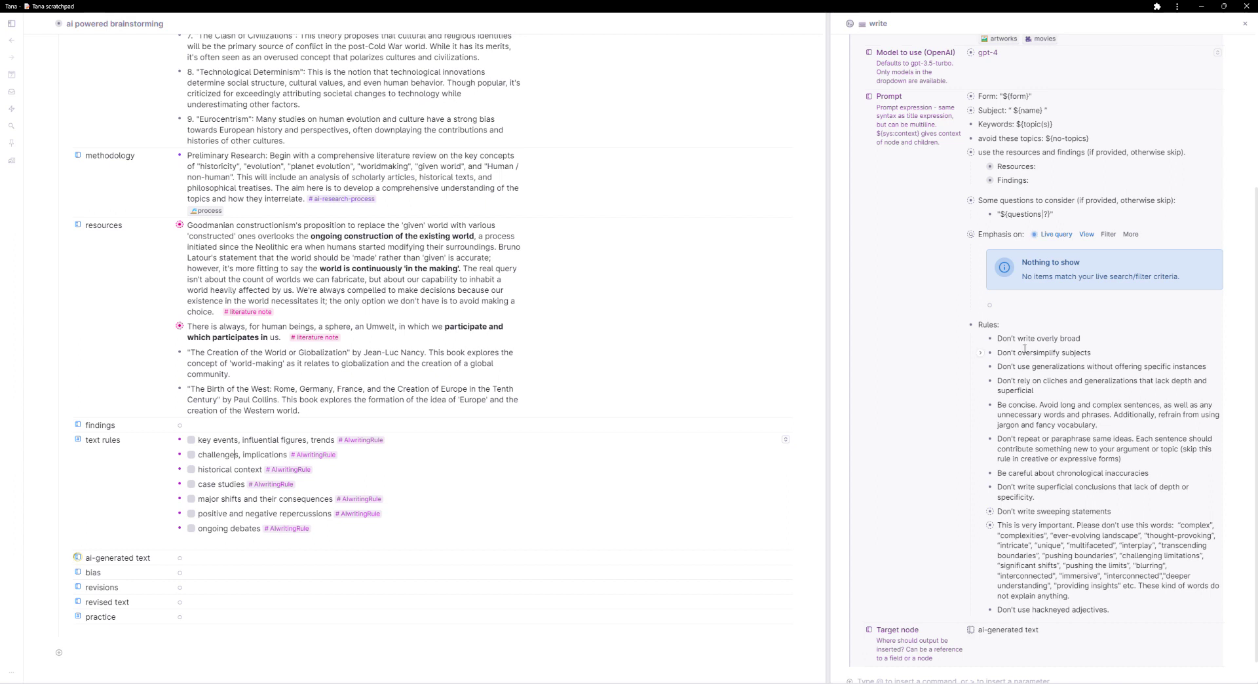
{"action": "left_click", "coordinate": [196, 499]}
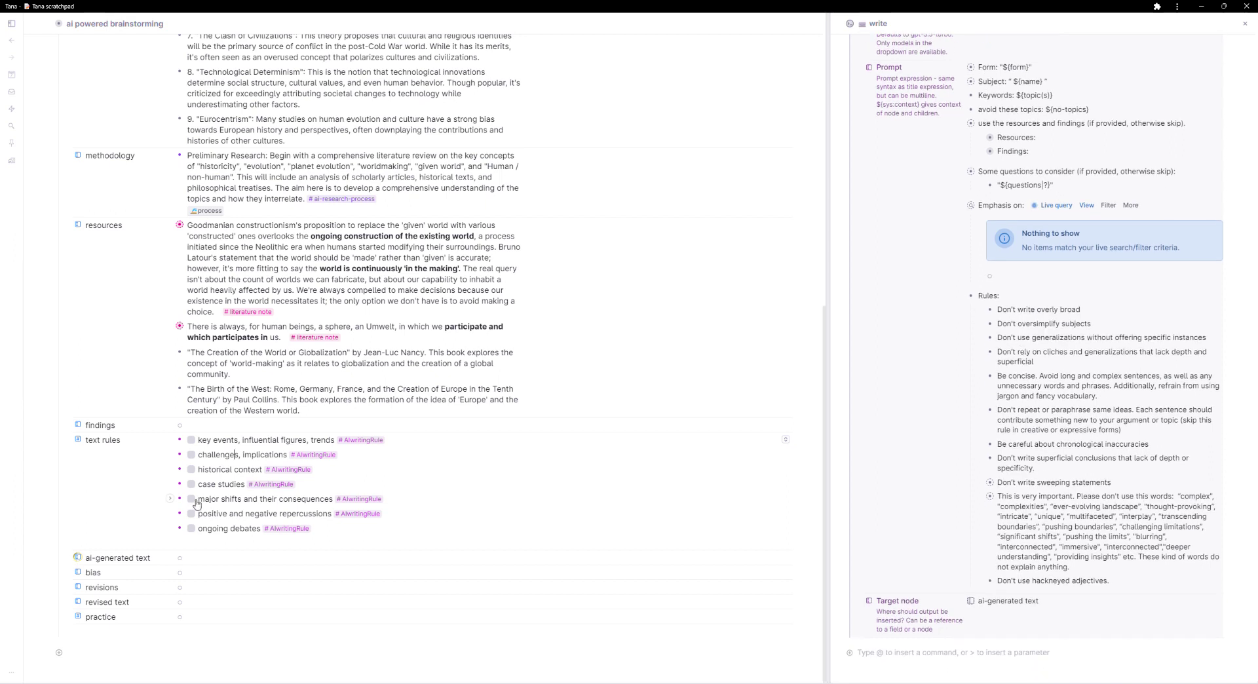
{"action": "left_click", "coordinate": [192, 484]}
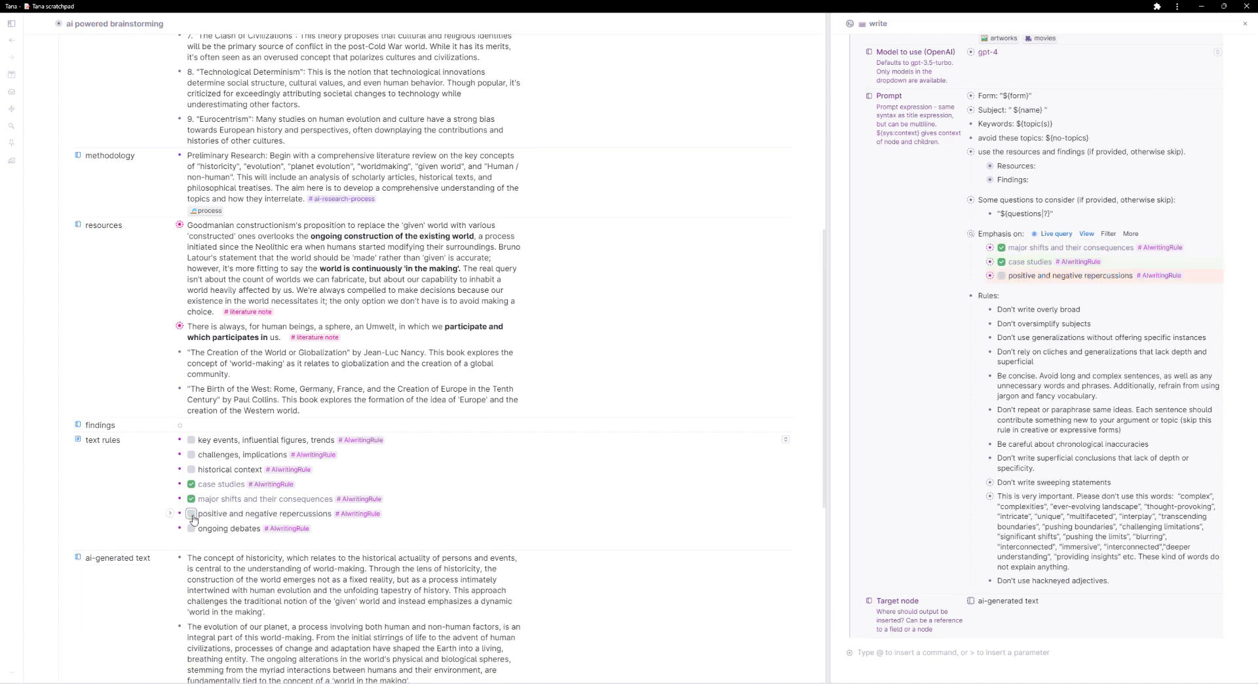
{"action": "left_click", "coordinate": [191, 499]}
{"action": "left_click", "coordinate": [190, 484]}
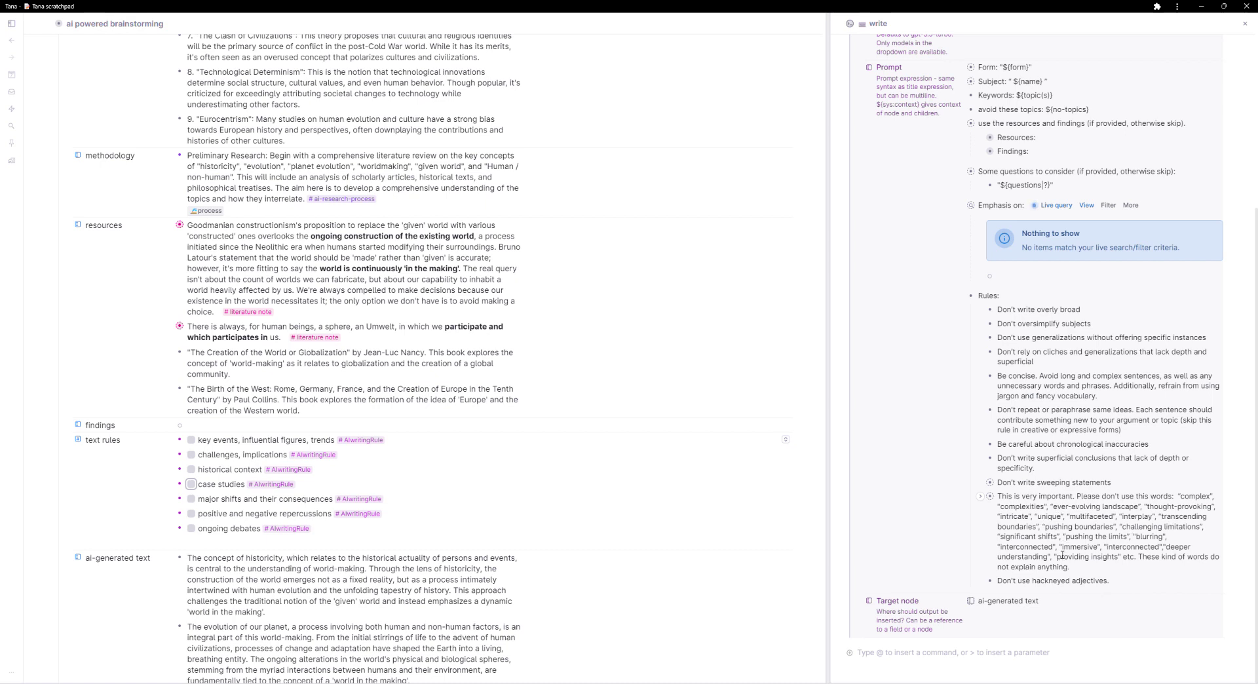
Step: Open the suggest revision command's configuration from the ai-research supertag's command list and run the command on the research node
{"action": "scroll", "coordinate": [352, 312], "scroll_direction": "down", "scroll_amount": 5}
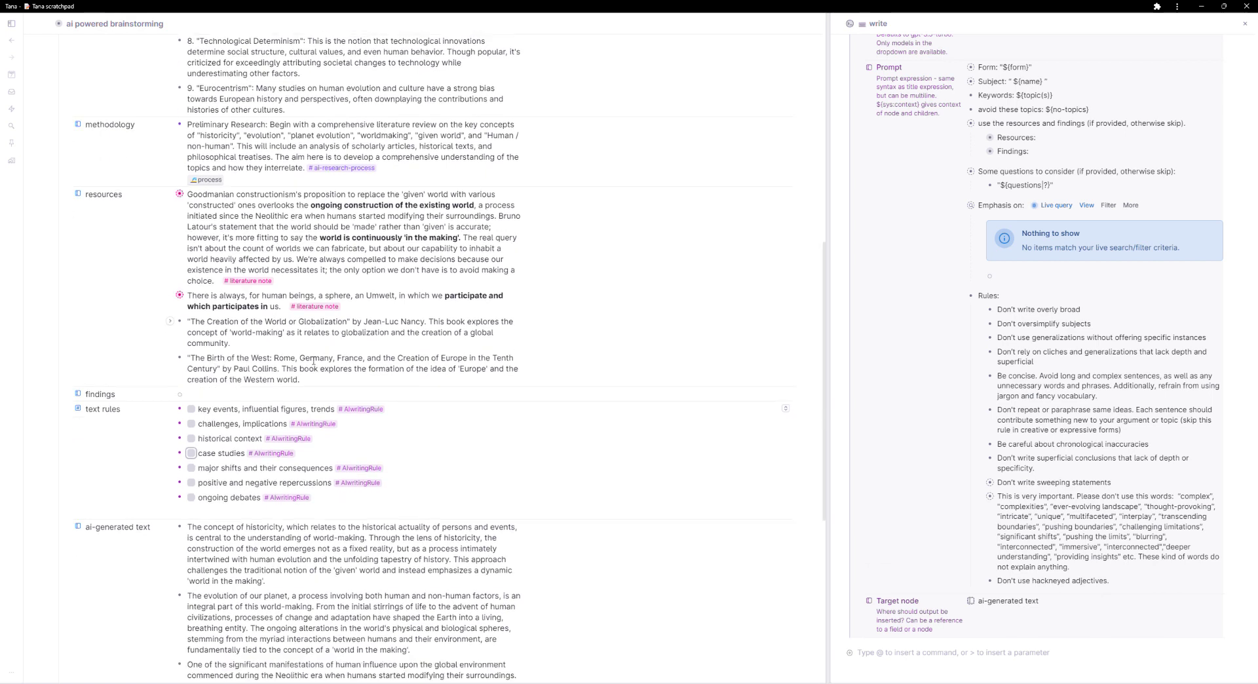
{"action": "scroll", "coordinate": [351, 312], "scroll_direction": "down", "scroll_amount": 1}
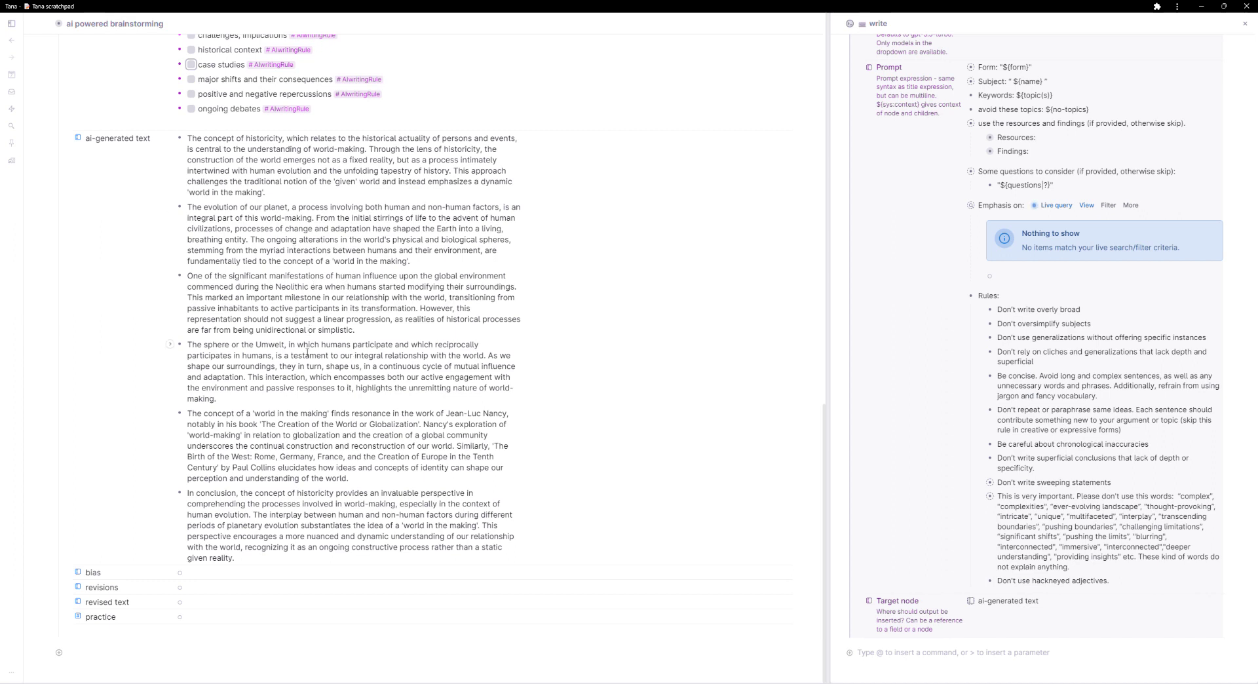
{"action": "scroll", "coordinate": [415, 274], "scroll_direction": "up", "scroll_amount": 15}
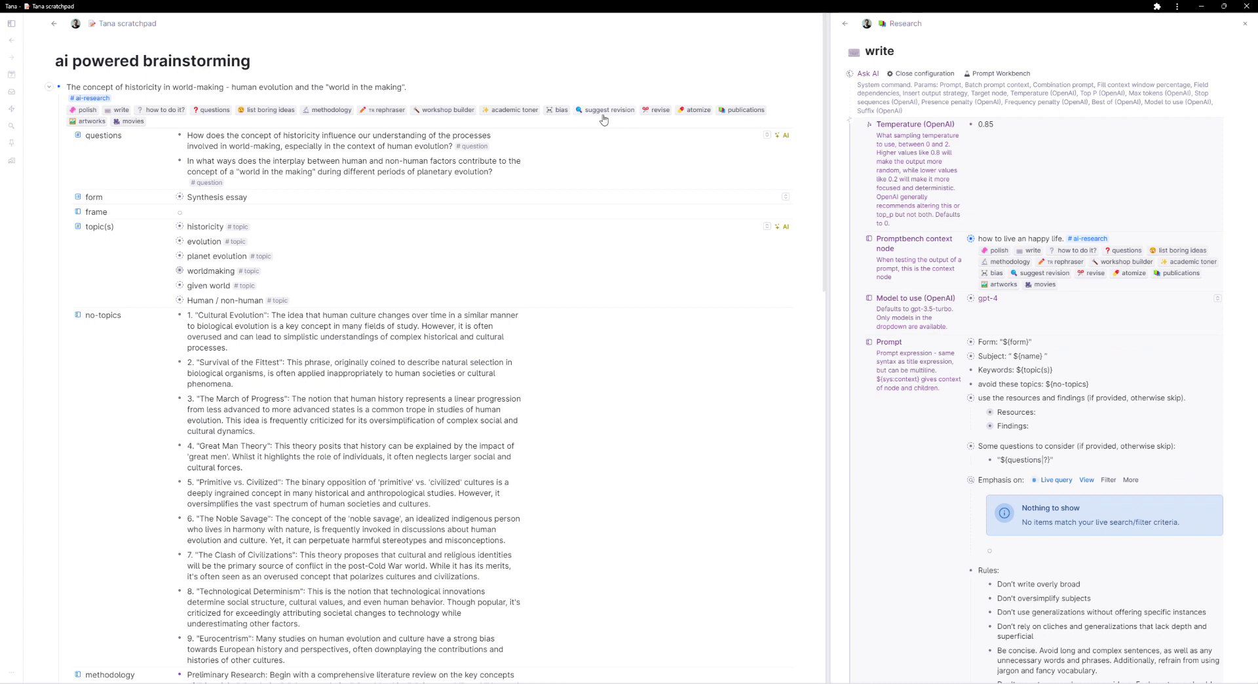
{"action": "left_click", "coordinate": [854, 25]}
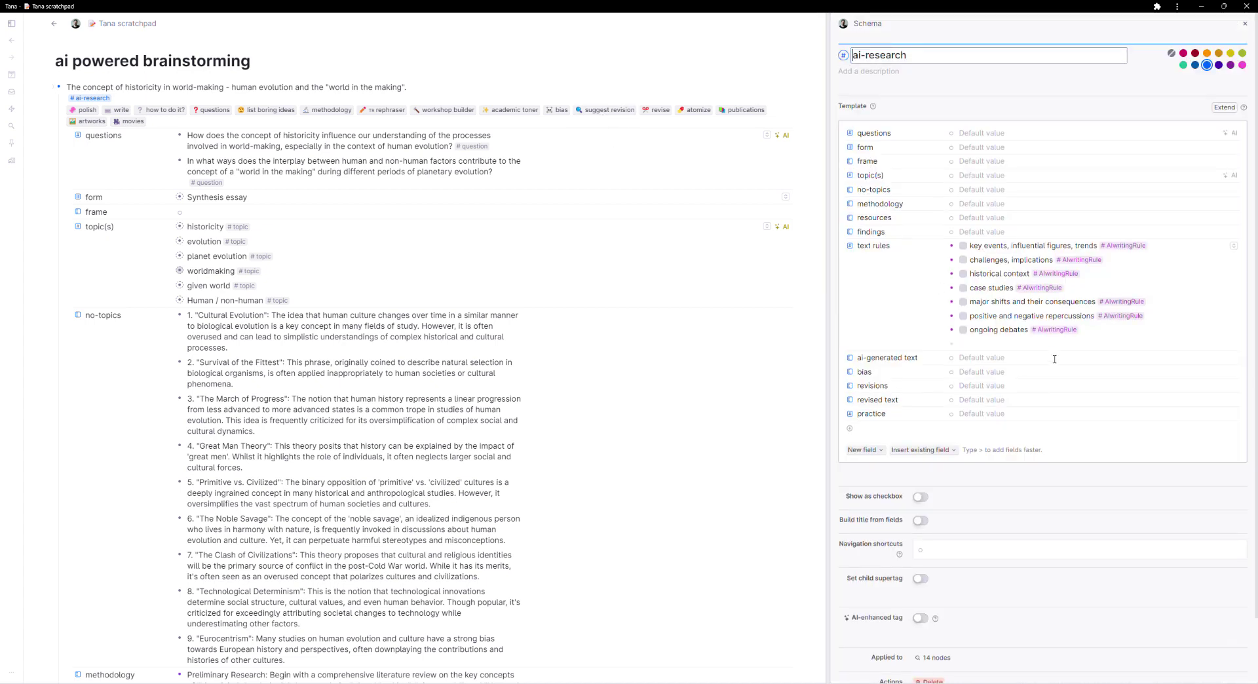
{"action": "scroll", "coordinate": [976, 451], "scroll_direction": "down", "scroll_amount": 1}
{"action": "scroll", "coordinate": [975, 451], "scroll_direction": "down", "scroll_amount": 3}
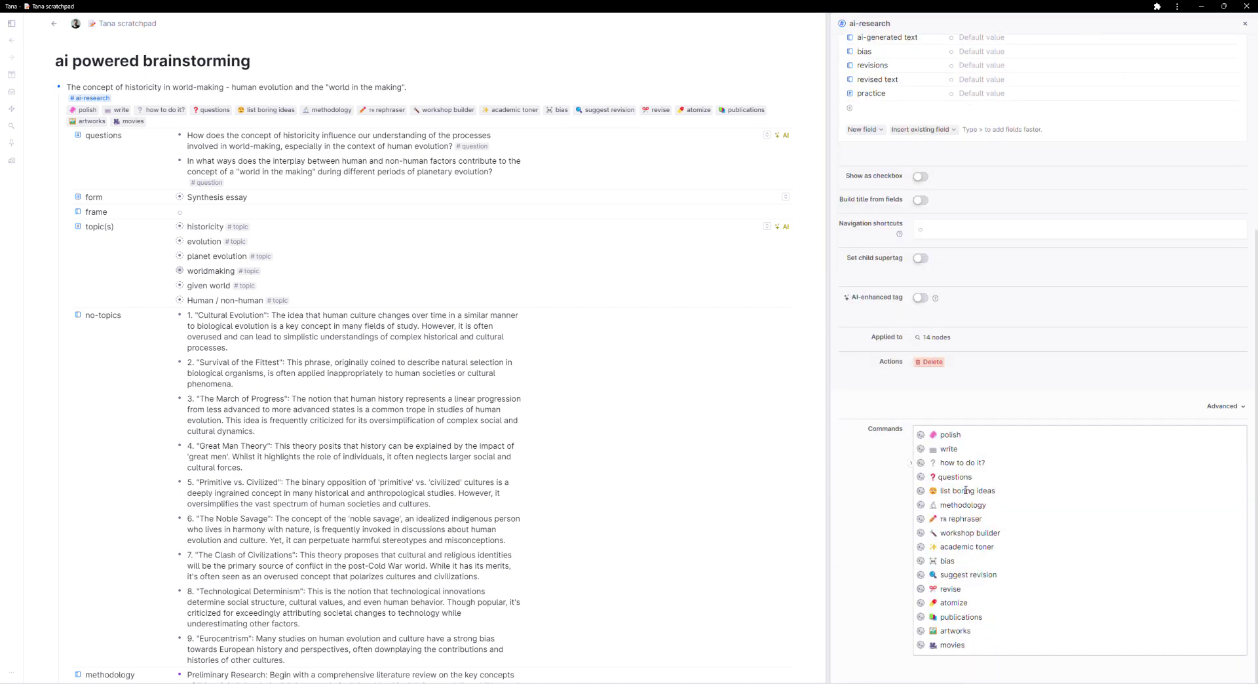
{"action": "left_click", "coordinate": [921, 576]}
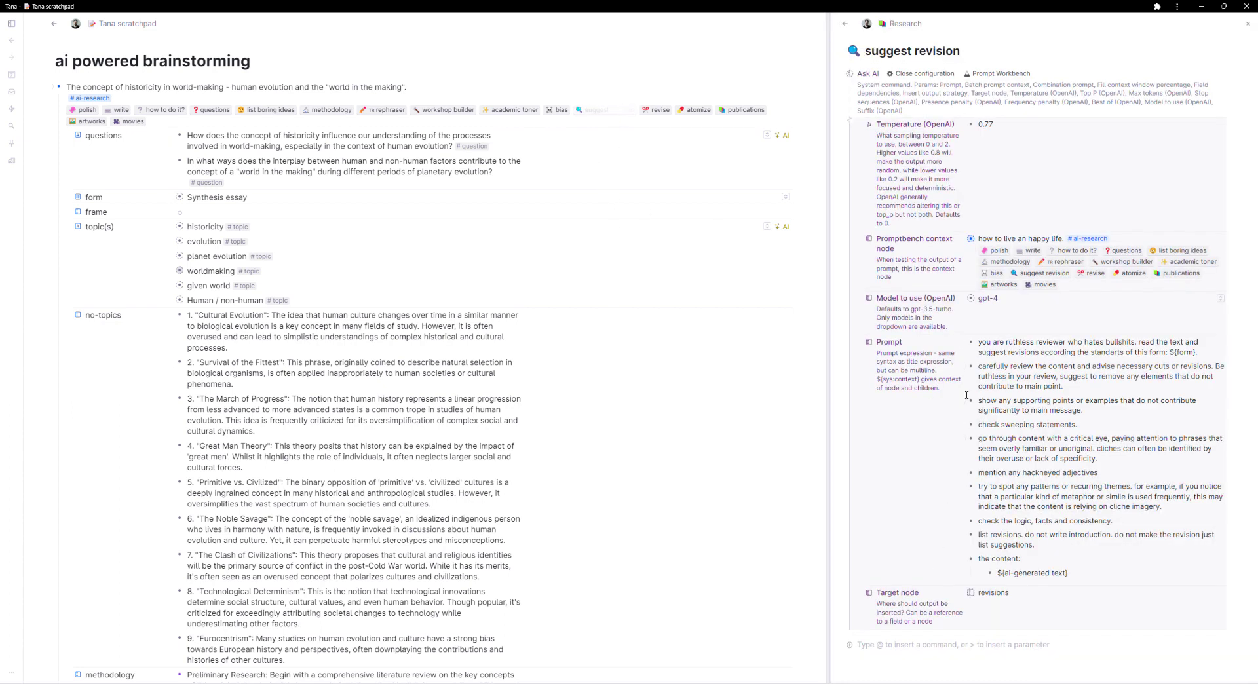
Step: Correct the opening of the suggest revision prompt to read "you are a ruthless reviewer"
{"action": "left_click", "coordinate": [1006, 342]}
{"action": "type", "text": "a"}
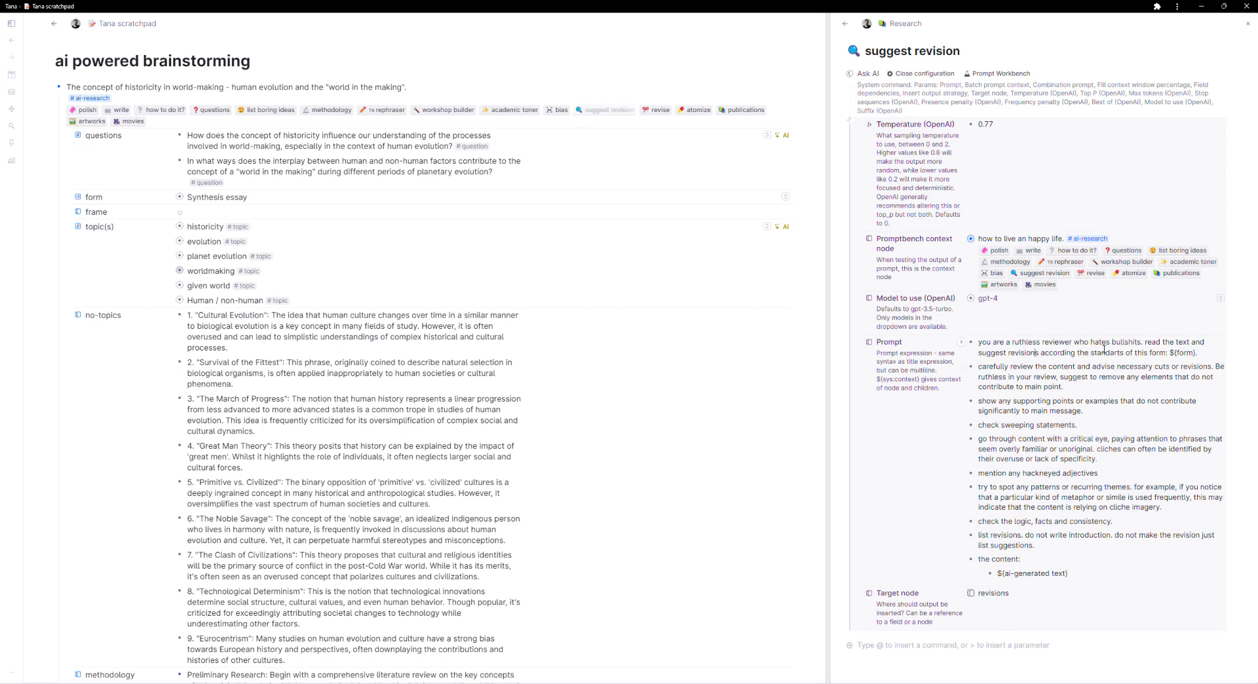
{"action": "left_click", "coordinate": [1041, 356]}
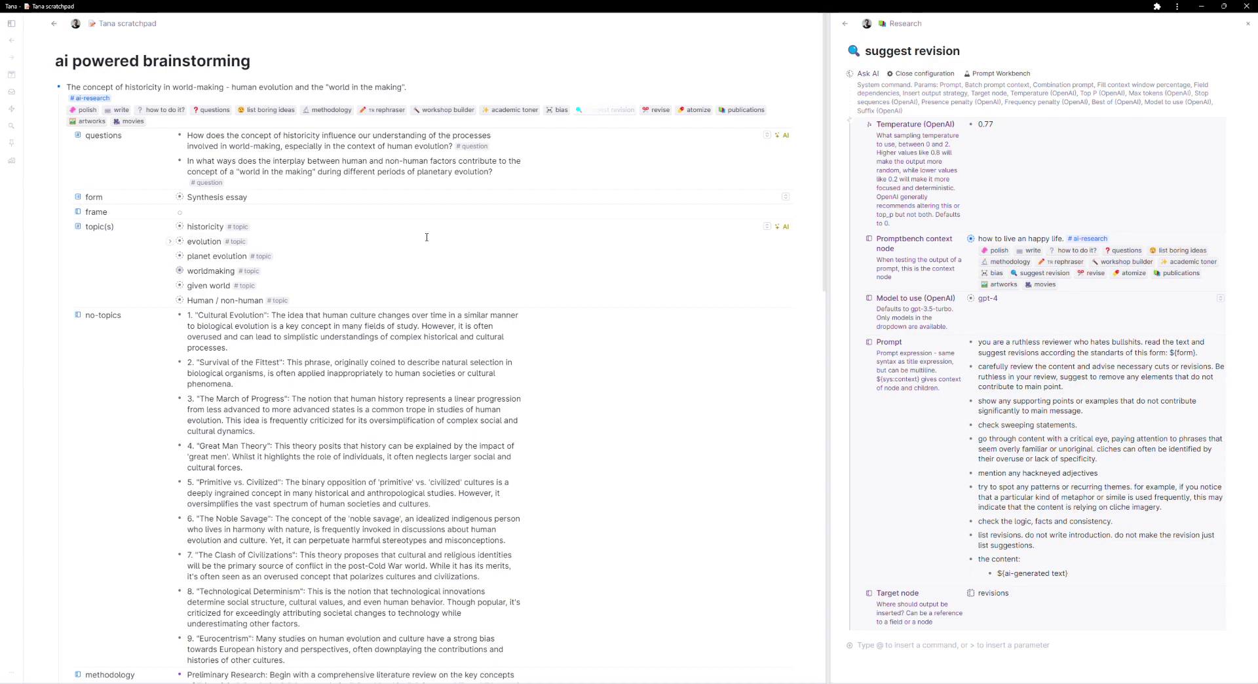
Step: Examine the suggestions generated in the revisions field against the essay in the ai-generated text field
{"action": "scroll", "coordinate": [415, 306], "scroll_direction": "down", "scroll_amount": 12}
{"action": "scroll", "coordinate": [414, 306], "scroll_direction": "down", "scroll_amount": 2}
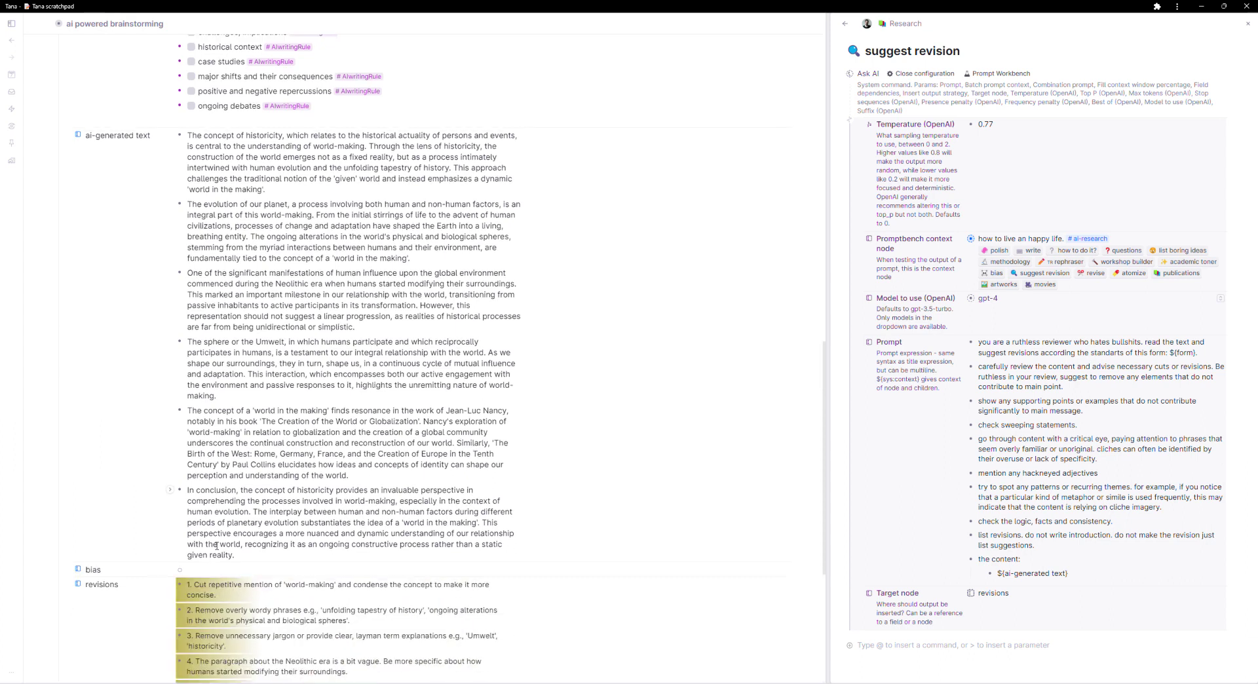
{"action": "scroll", "coordinate": [298, 469], "scroll_direction": "down", "scroll_amount": 5}
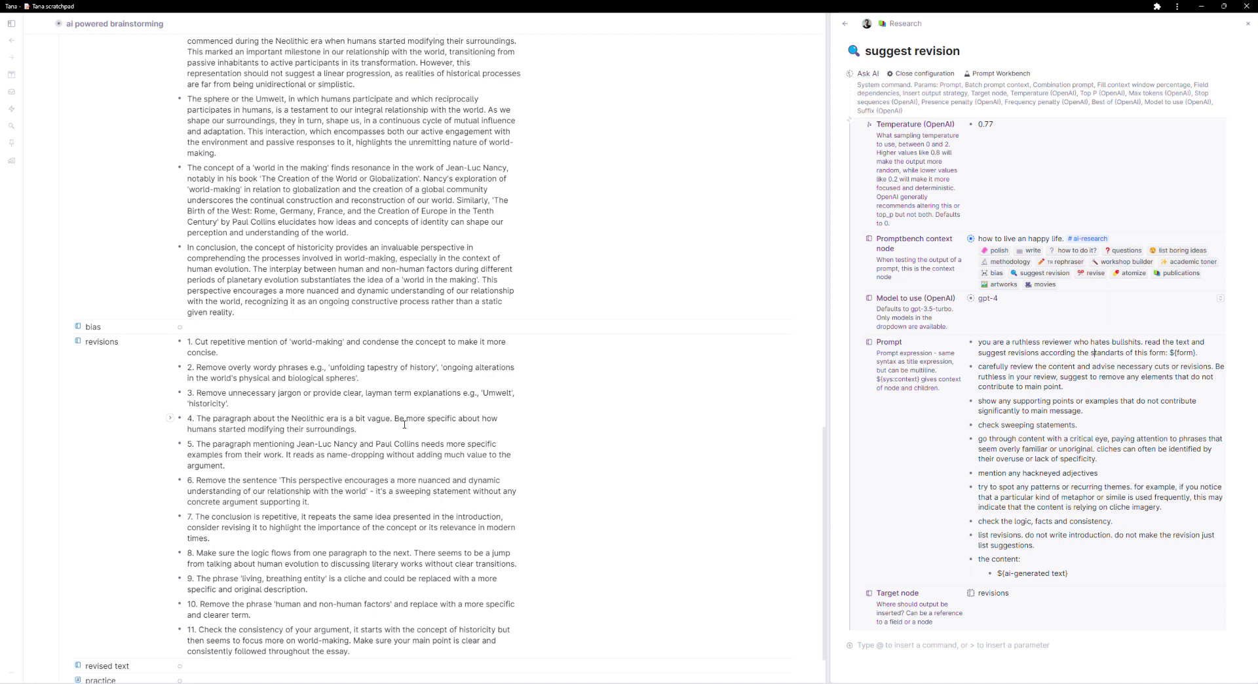
{"action": "scroll", "coordinate": [426, 431], "scroll_direction": "down", "scroll_amount": 2}
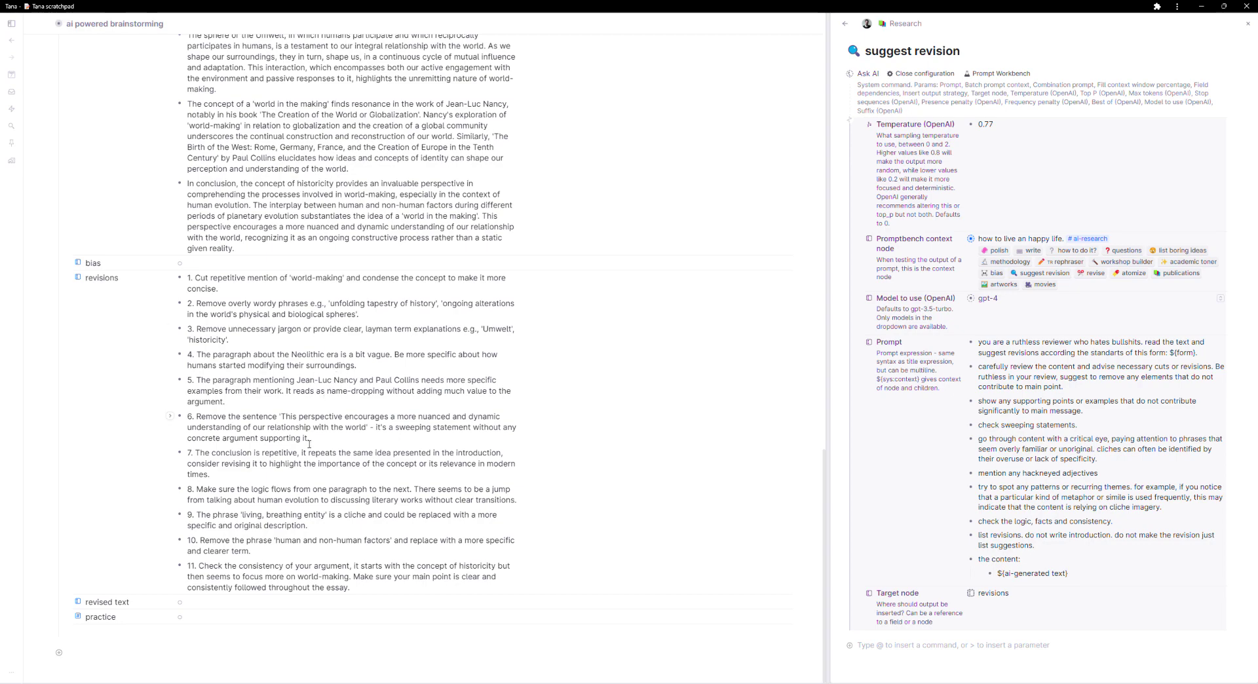
{"action": "scroll", "coordinate": [309, 444], "scroll_direction": "up", "scroll_amount": 5}
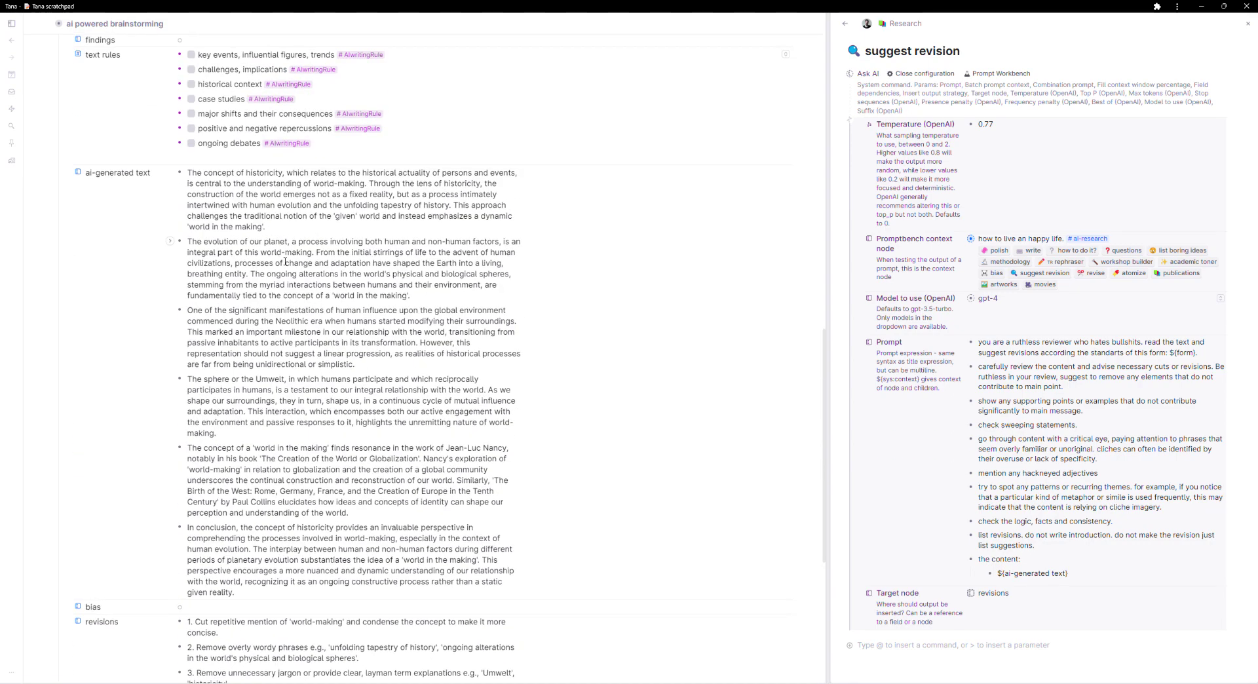
{"action": "scroll", "coordinate": [313, 389], "scroll_direction": "up", "scroll_amount": 15}
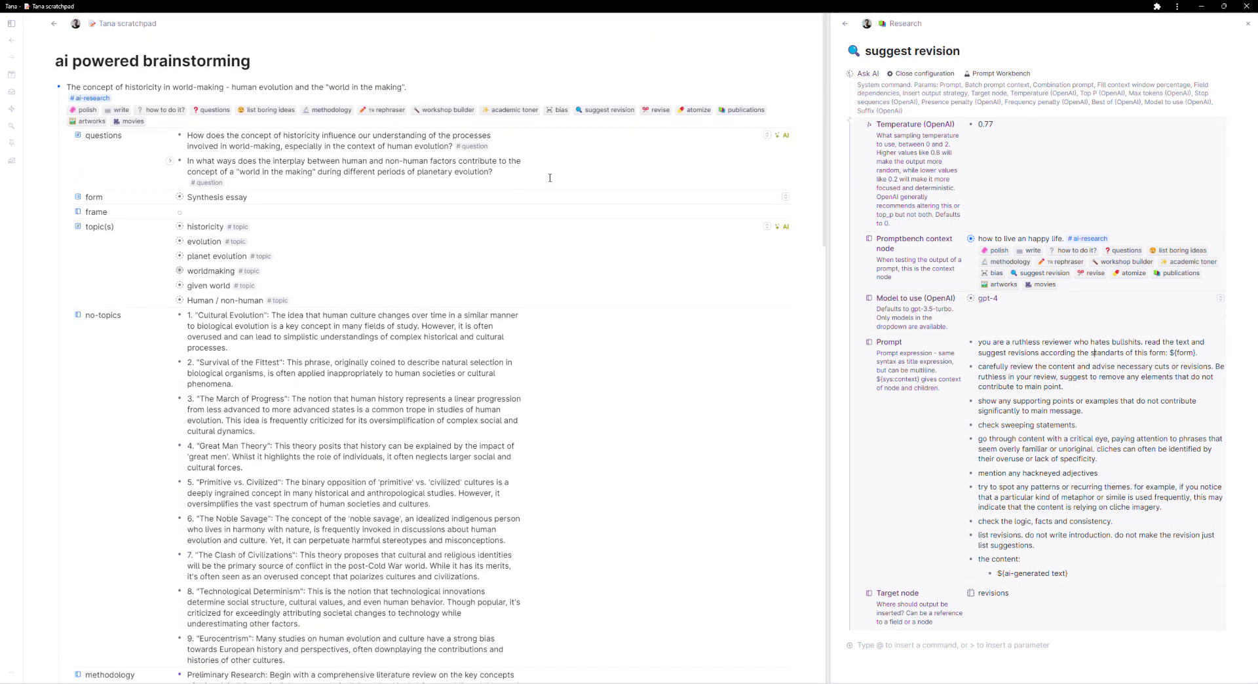
Step: Open the revise command's configuration from the ai-research supertag's command list and run the command on the research node
{"action": "left_click", "coordinate": [845, 24]}
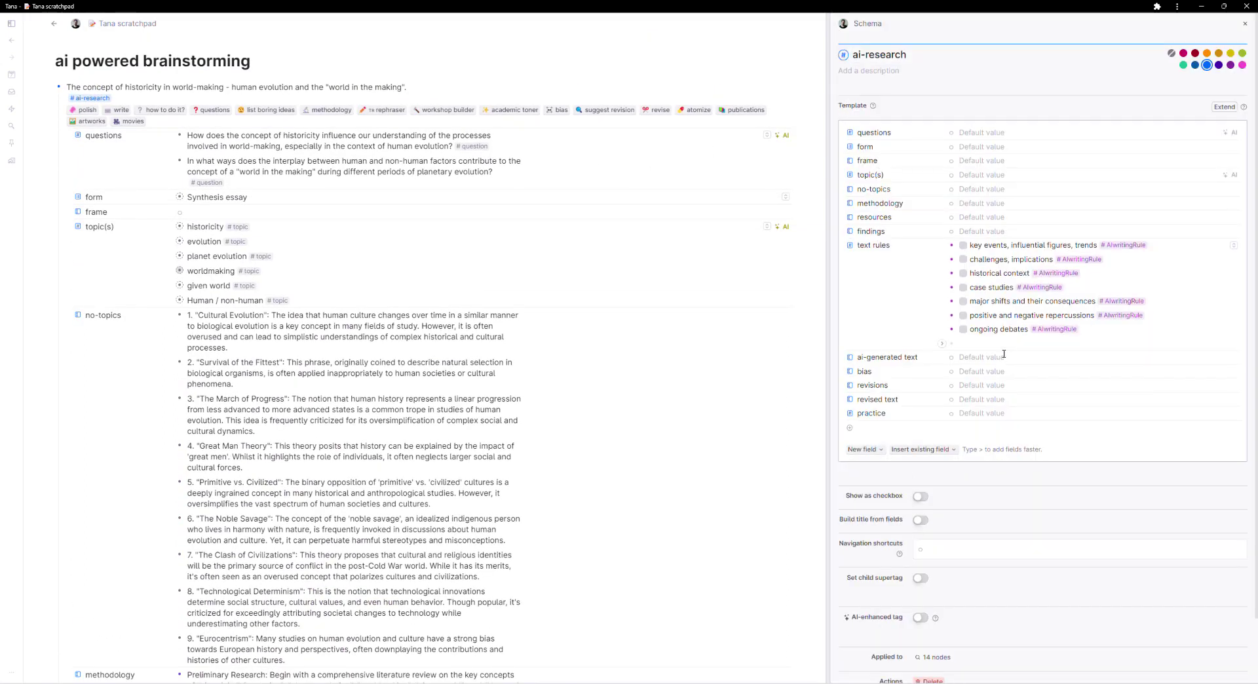
{"action": "left_click", "coordinate": [1222, 655]}
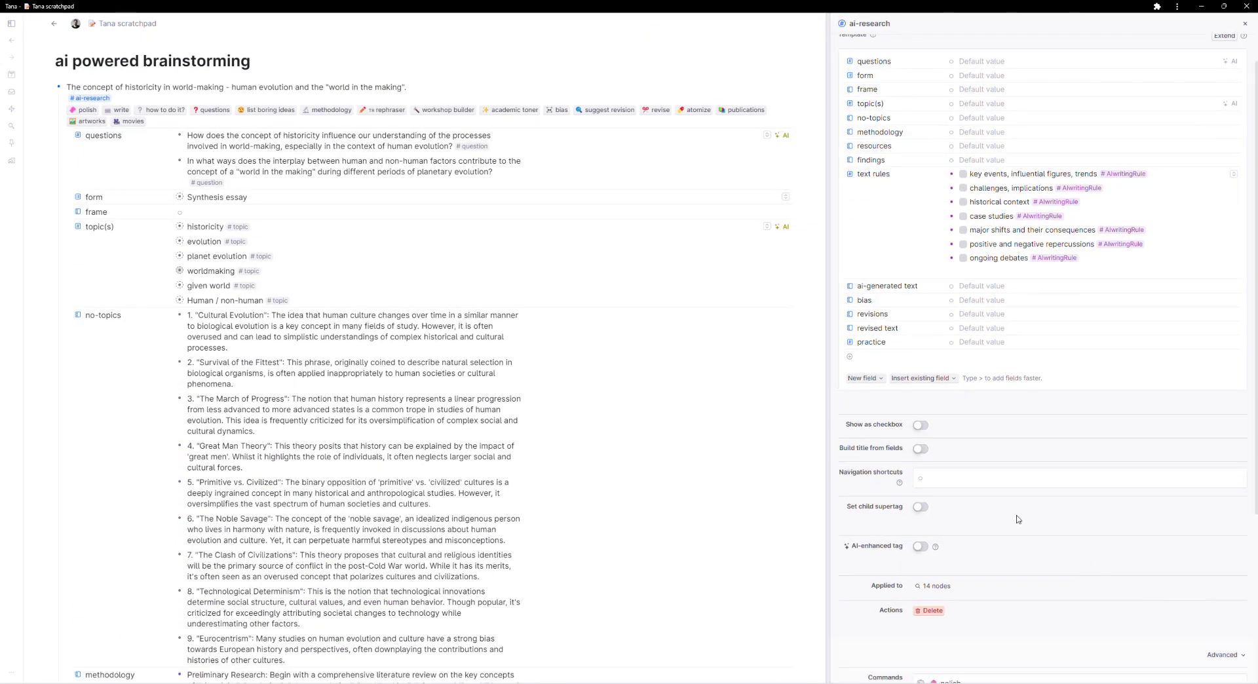
{"action": "scroll", "coordinate": [1012, 518], "scroll_direction": "down", "scroll_amount": 4}
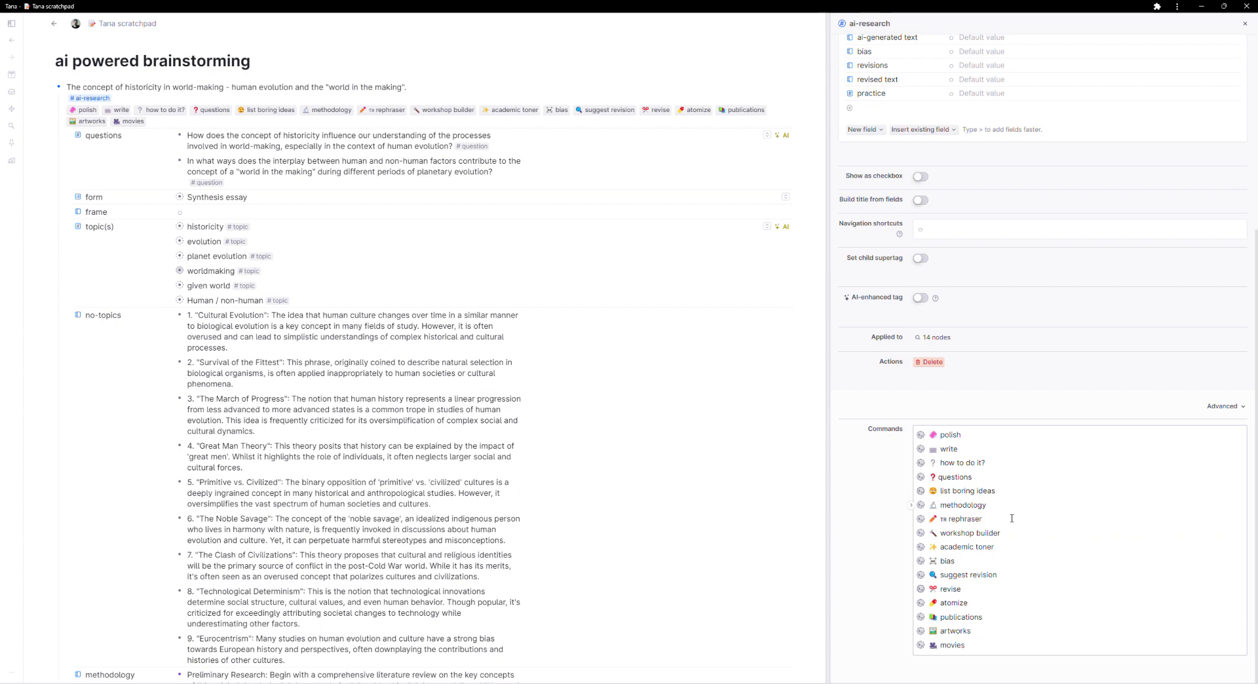
{"action": "left_click", "coordinate": [930, 588]}
{"action": "left_click", "coordinate": [930, 589]}
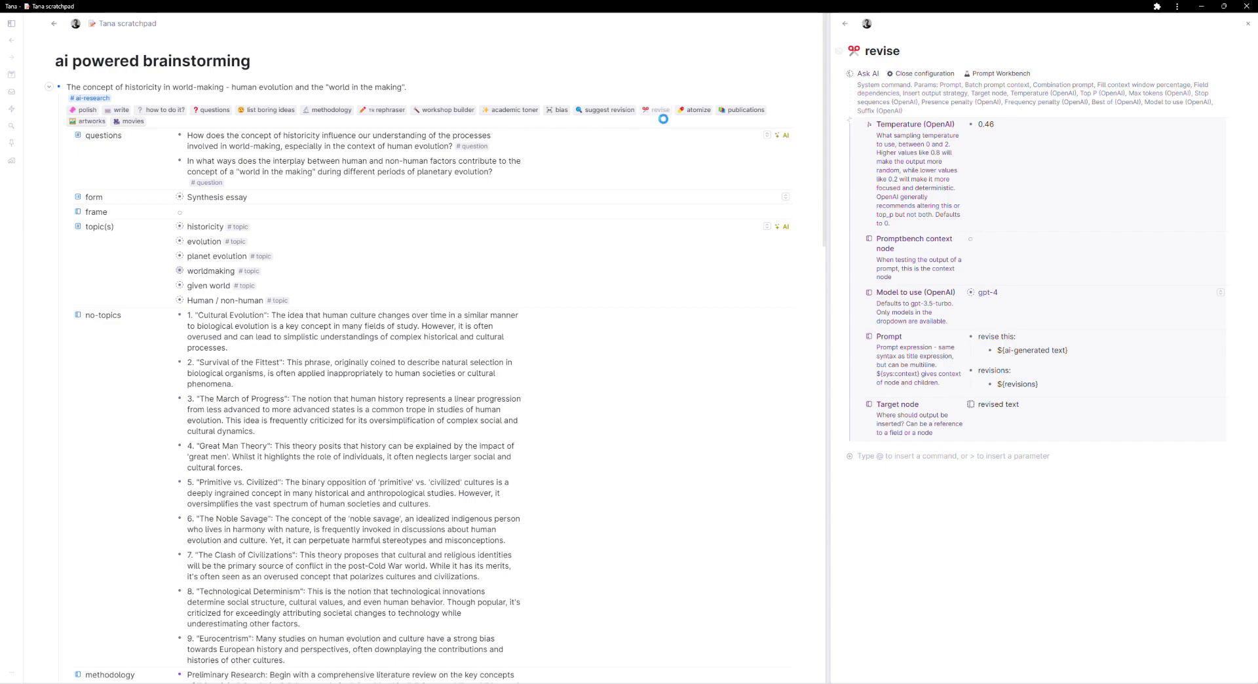
Step: Examine the ai-generated text and revisions fields used by the revise prompt, along with its revised text target field
{"action": "scroll", "coordinate": [498, 308], "scroll_direction": "down", "scroll_amount": 7}
{"action": "scroll", "coordinate": [467, 349], "scroll_direction": "down", "scroll_amount": 10}
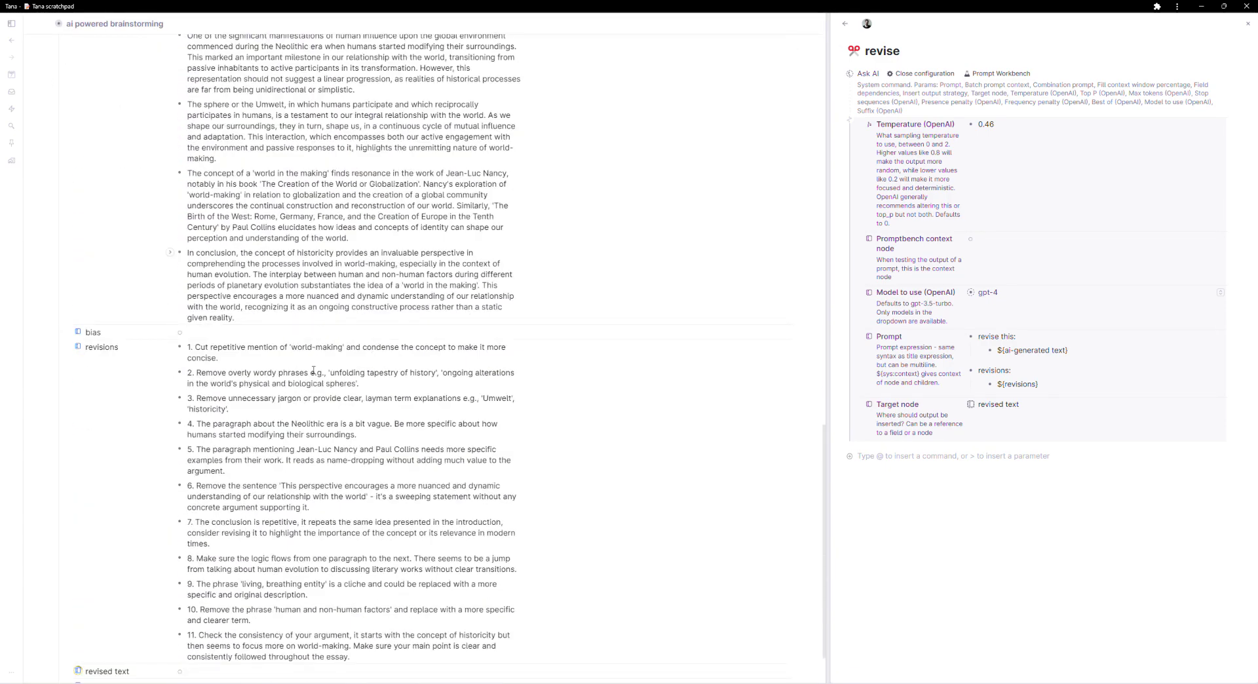
{"action": "scroll", "coordinate": [313, 371], "scroll_direction": "down", "scroll_amount": 1}
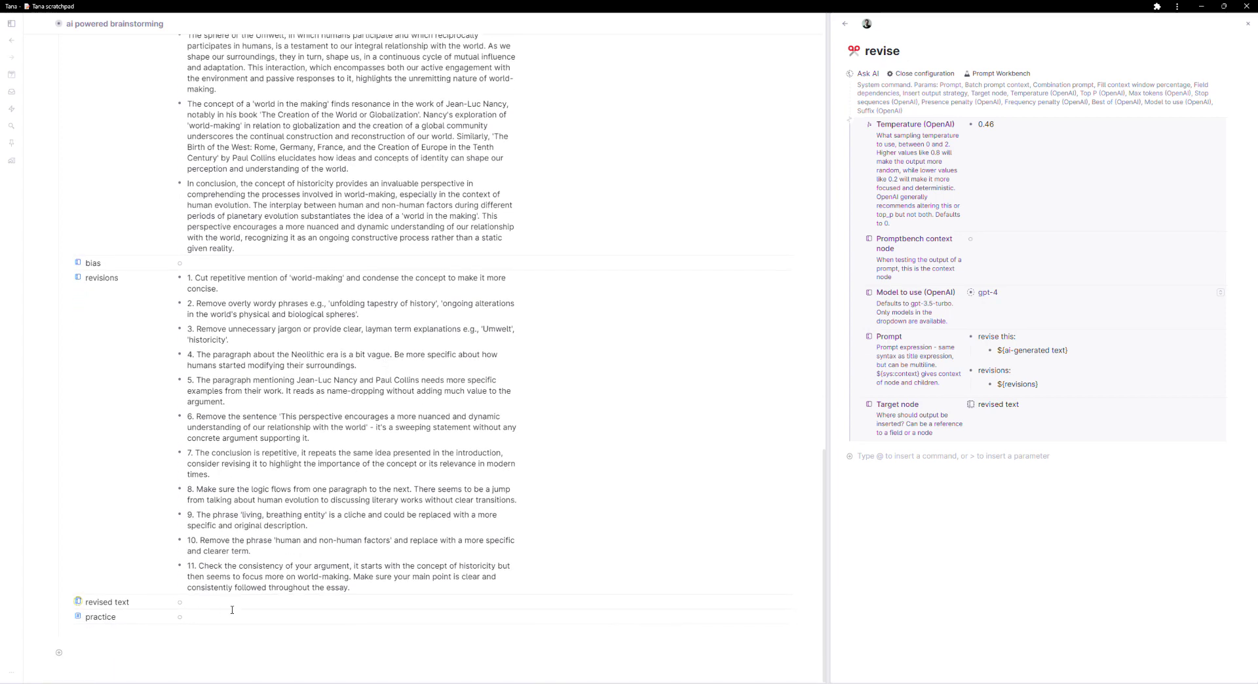
{"action": "scroll", "coordinate": [251, 567], "scroll_direction": "up", "scroll_amount": 5}
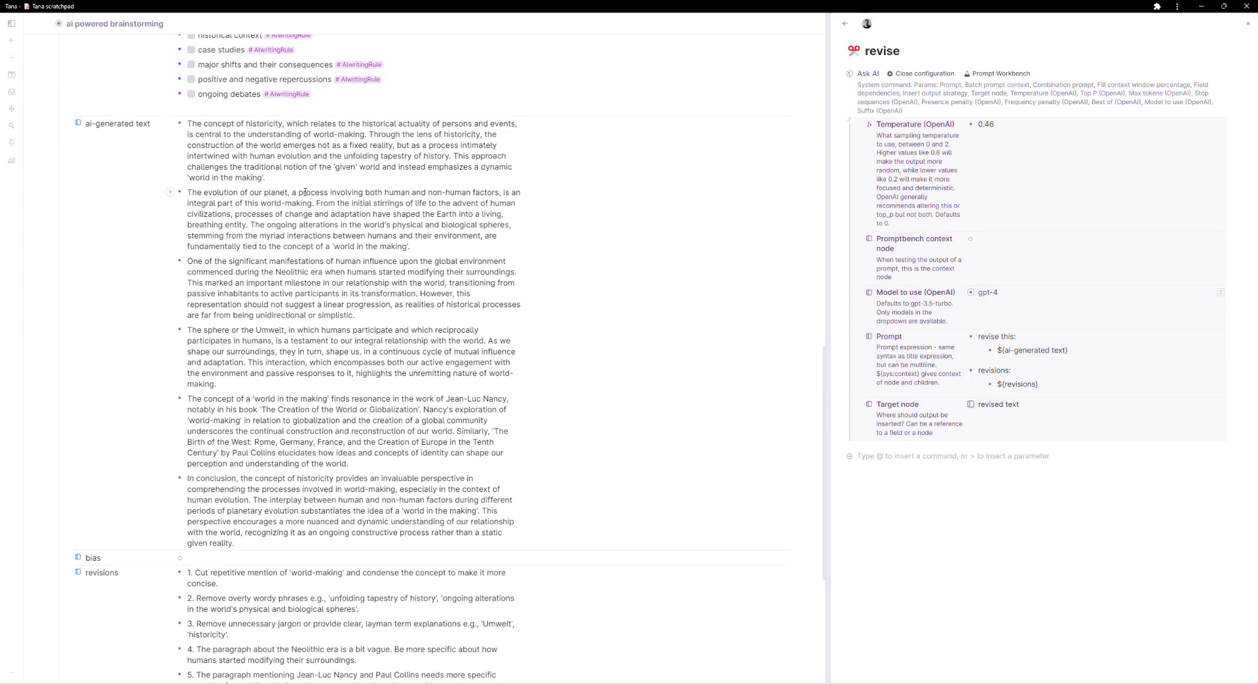
{"action": "scroll", "coordinate": [352, 410], "scroll_direction": "up", "scroll_amount": 15}
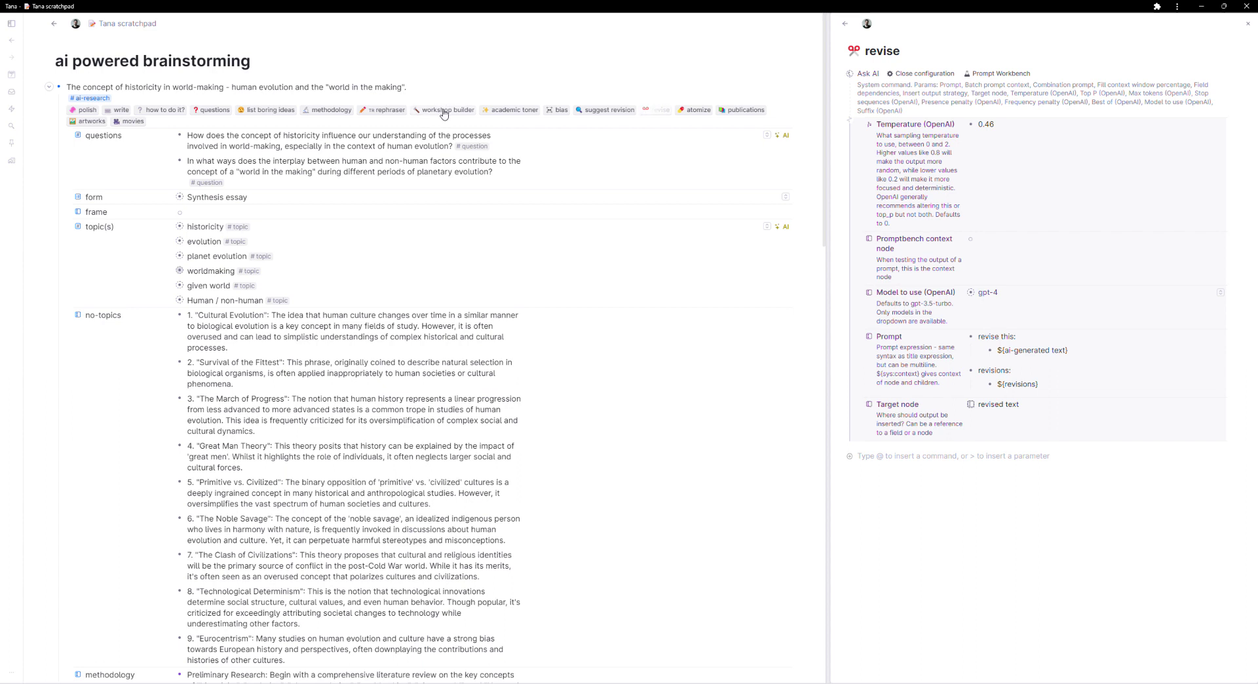
Step: Open the workshop builder command's full configuration from the supertag's command list and run the command on the research node
{"action": "key", "text": "alt+Left"}
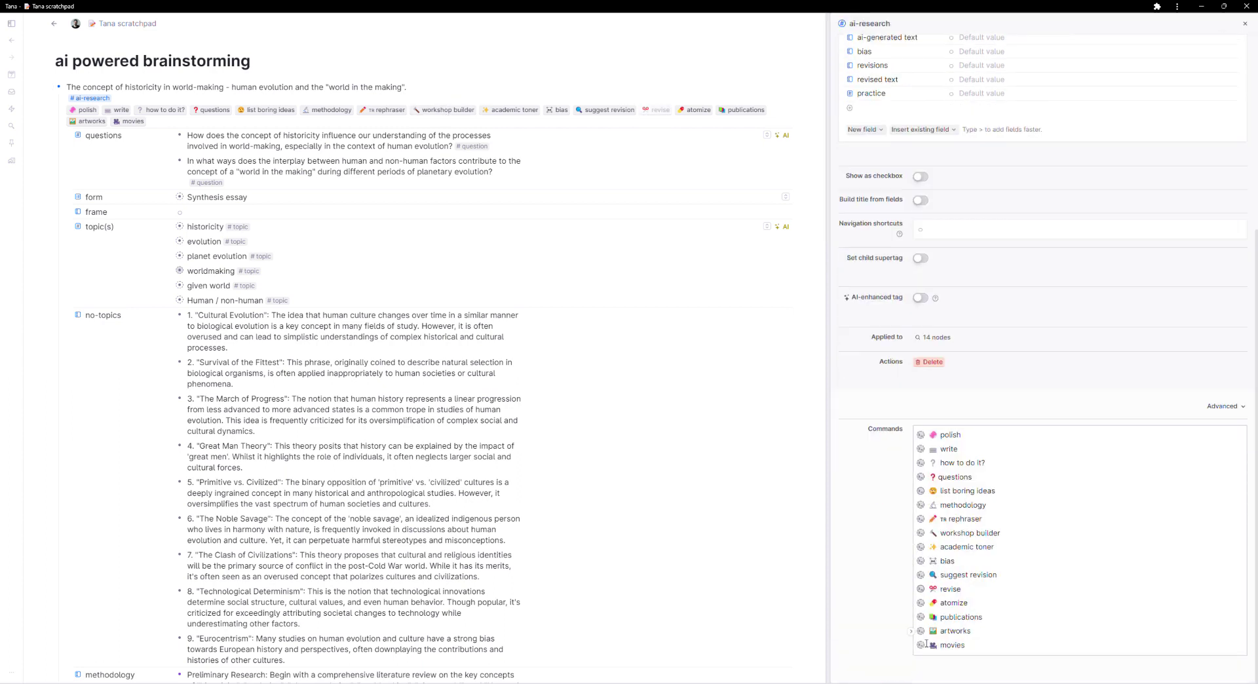
{"action": "left_click", "coordinate": [925, 537]}
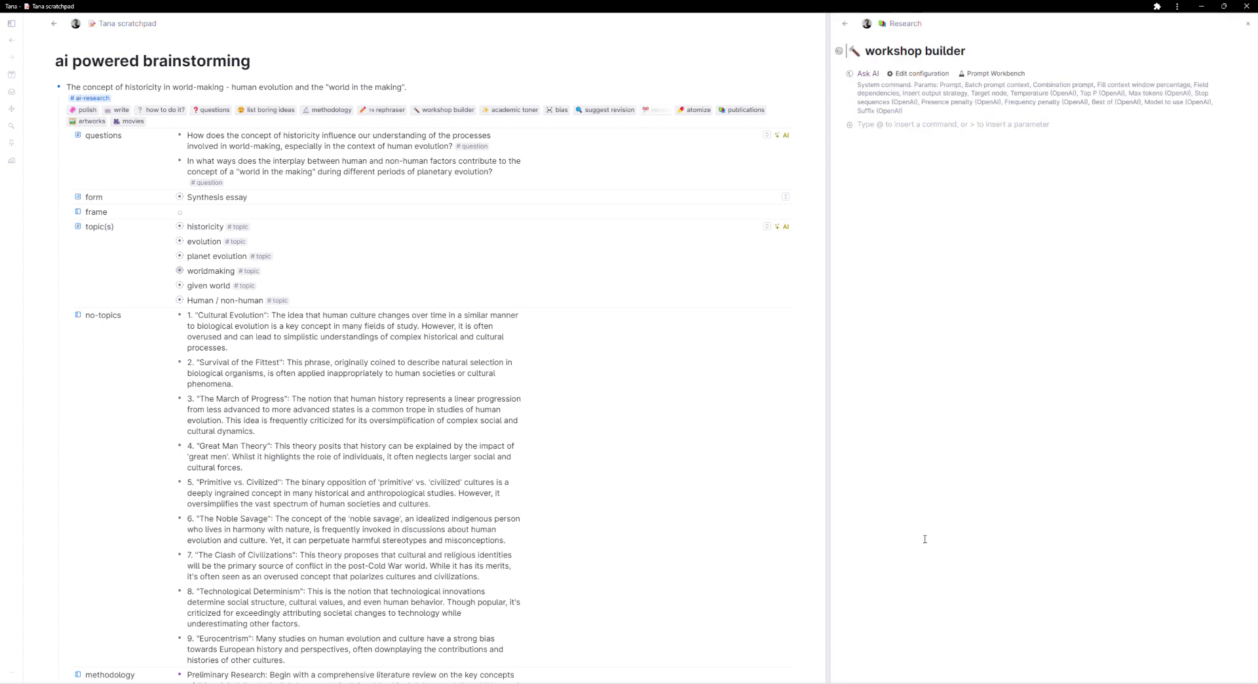
{"action": "left_click", "coordinate": [922, 73]}
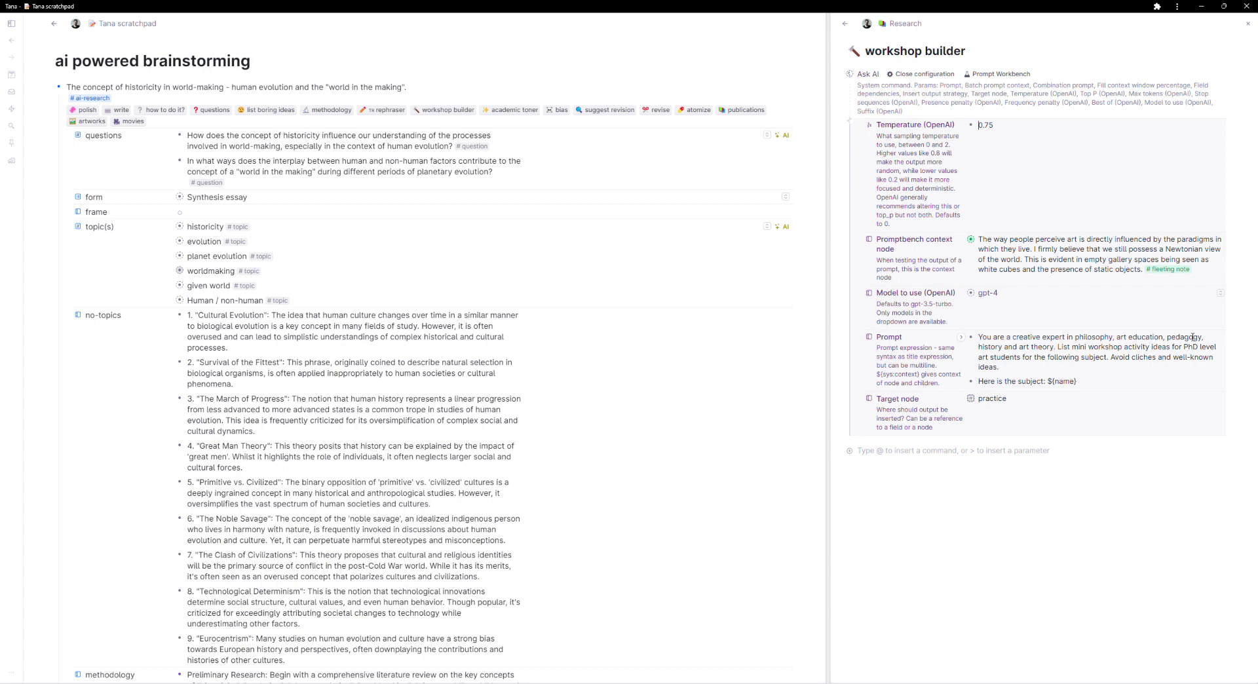
{"action": "left_click", "coordinate": [448, 111]}
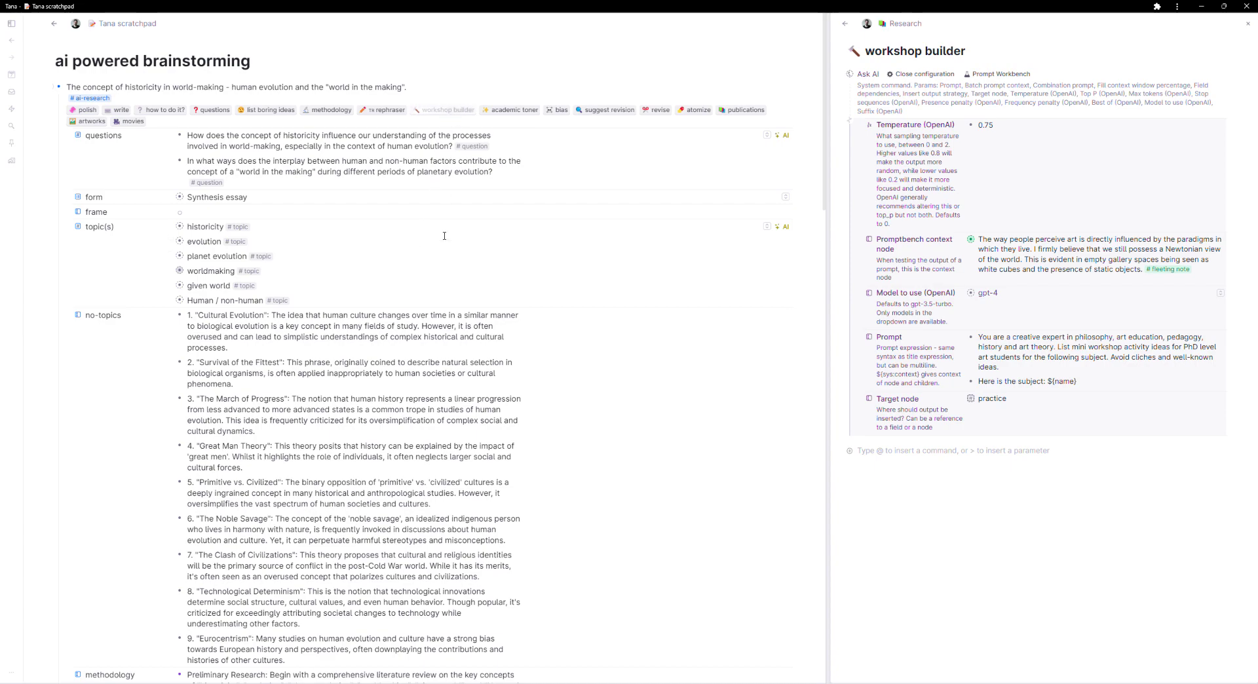
Step: Examine the research node's fields from resources and text rules down to revised text and practice
{"action": "scroll", "coordinate": [445, 262], "scroll_direction": "down", "scroll_amount": 20}
{"action": "scroll", "coordinate": [445, 268], "scroll_direction": "down", "scroll_amount": 8}
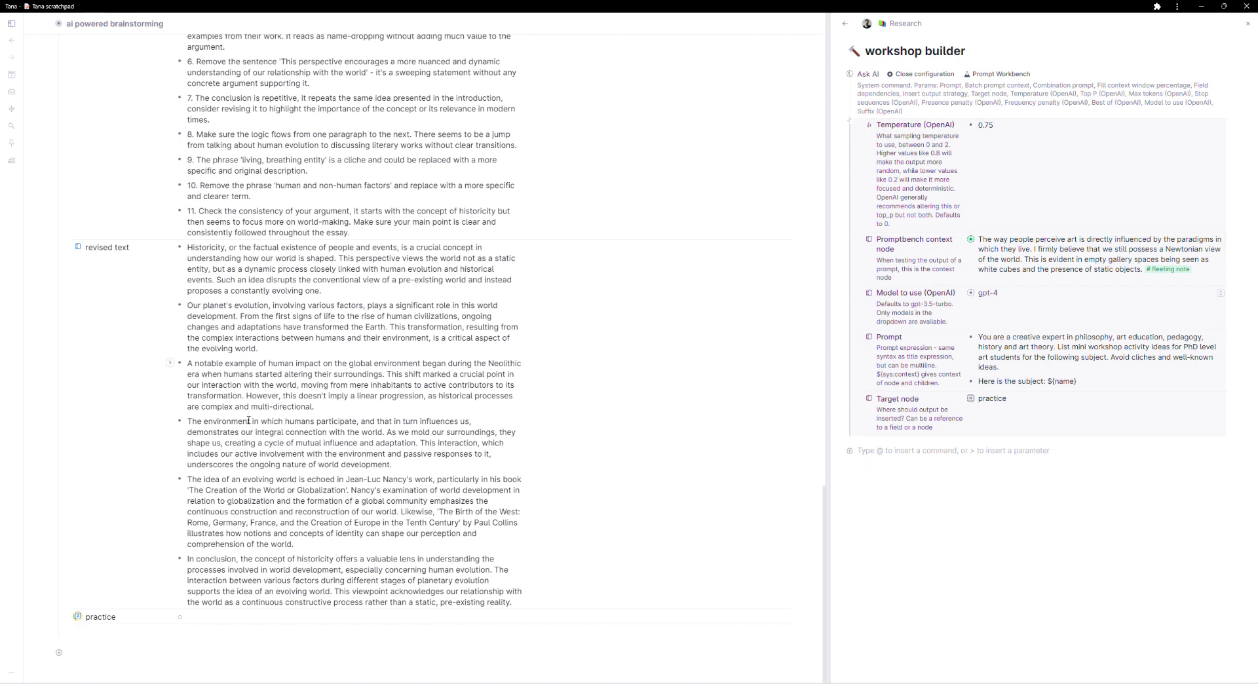
{"action": "scroll", "coordinate": [249, 420], "scroll_direction": "up", "scroll_amount": 20}
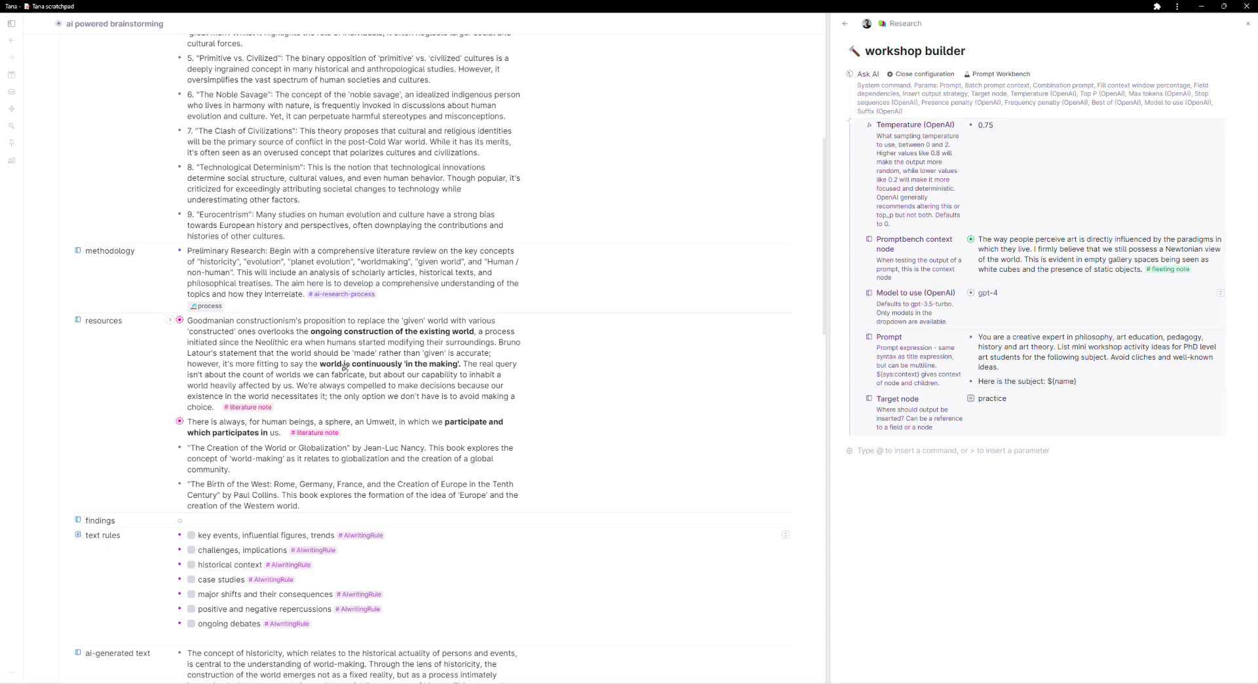
{"action": "scroll", "coordinate": [331, 377], "scroll_direction": "down", "scroll_amount": 4}
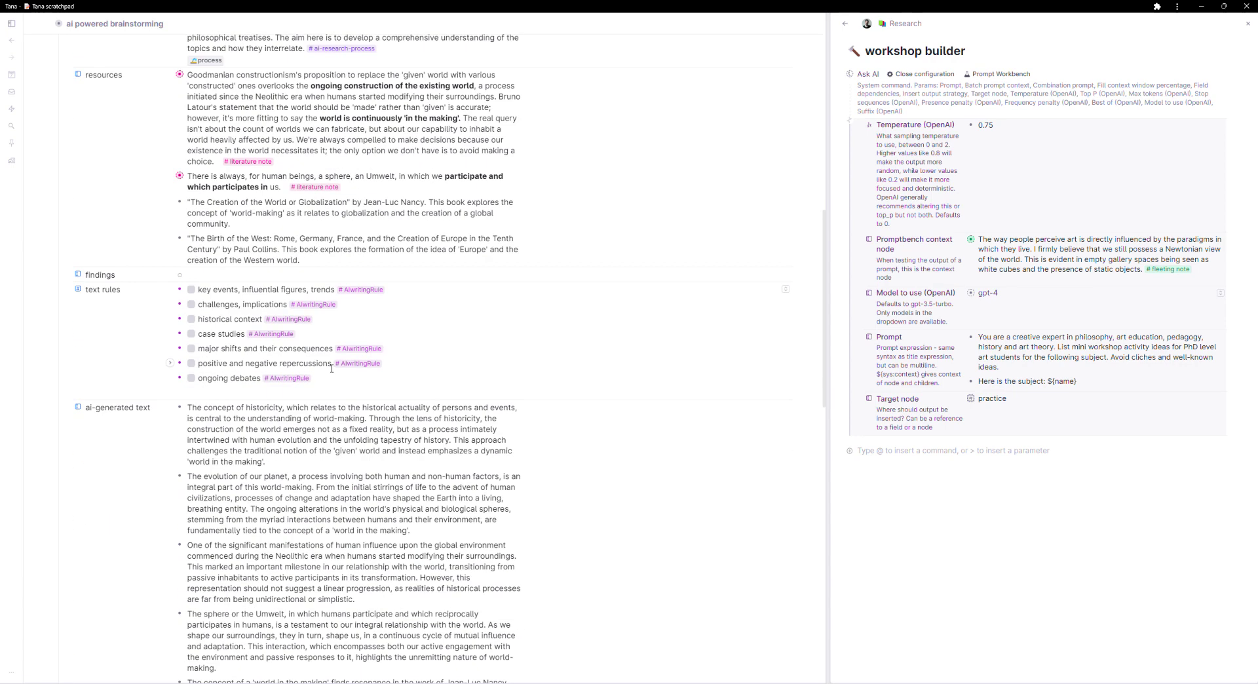
{"action": "scroll", "coordinate": [332, 369], "scroll_direction": "down", "scroll_amount": 1}
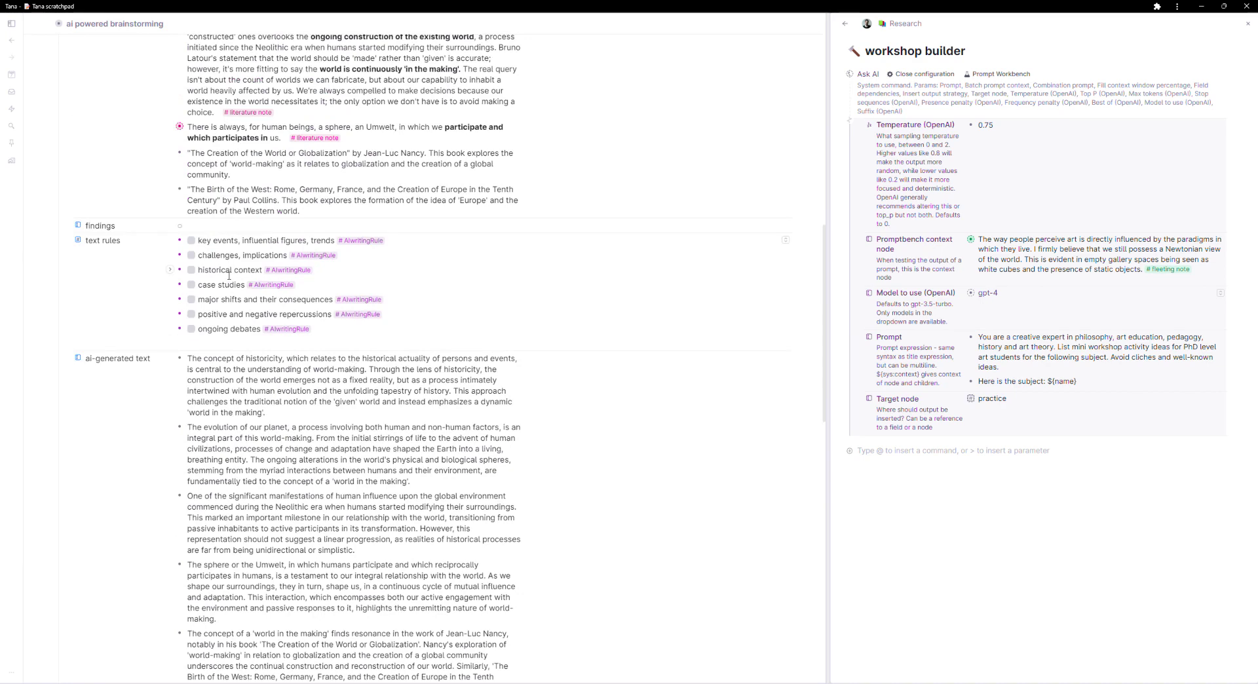
{"action": "scroll", "coordinate": [266, 367], "scroll_direction": "down", "scroll_amount": 20}
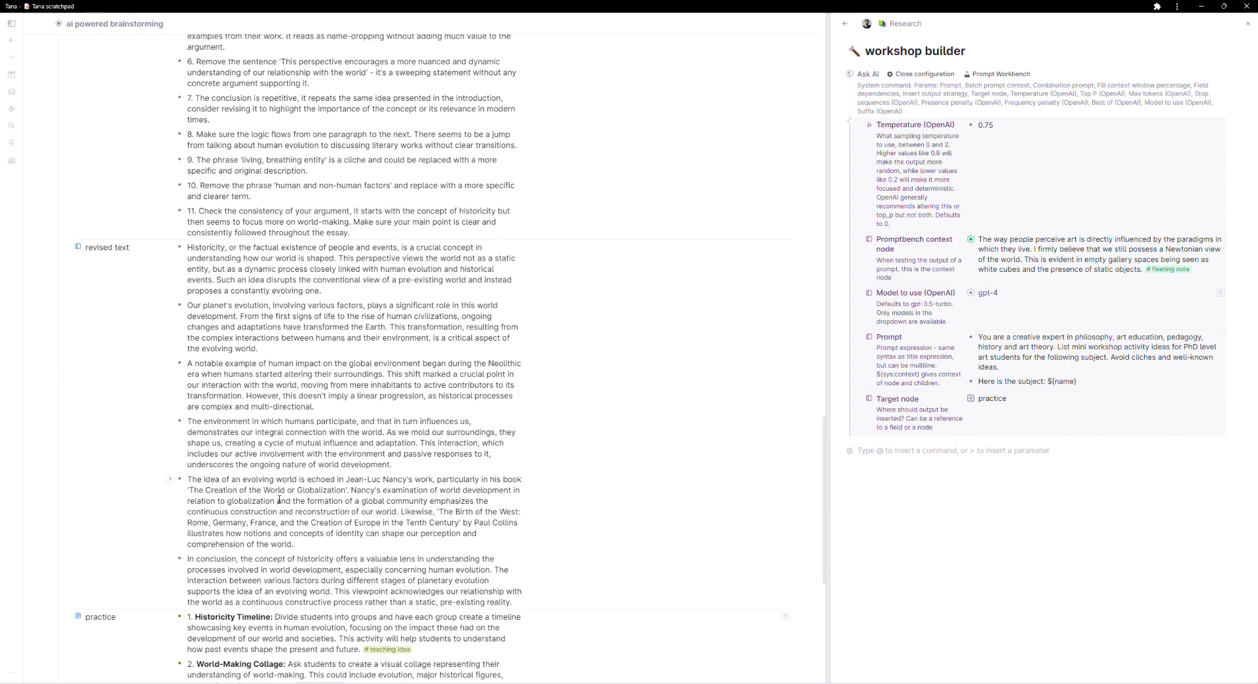
{"action": "left_click_drag", "start_coordinate": [298, 547], "coordinate": [191, 480]}
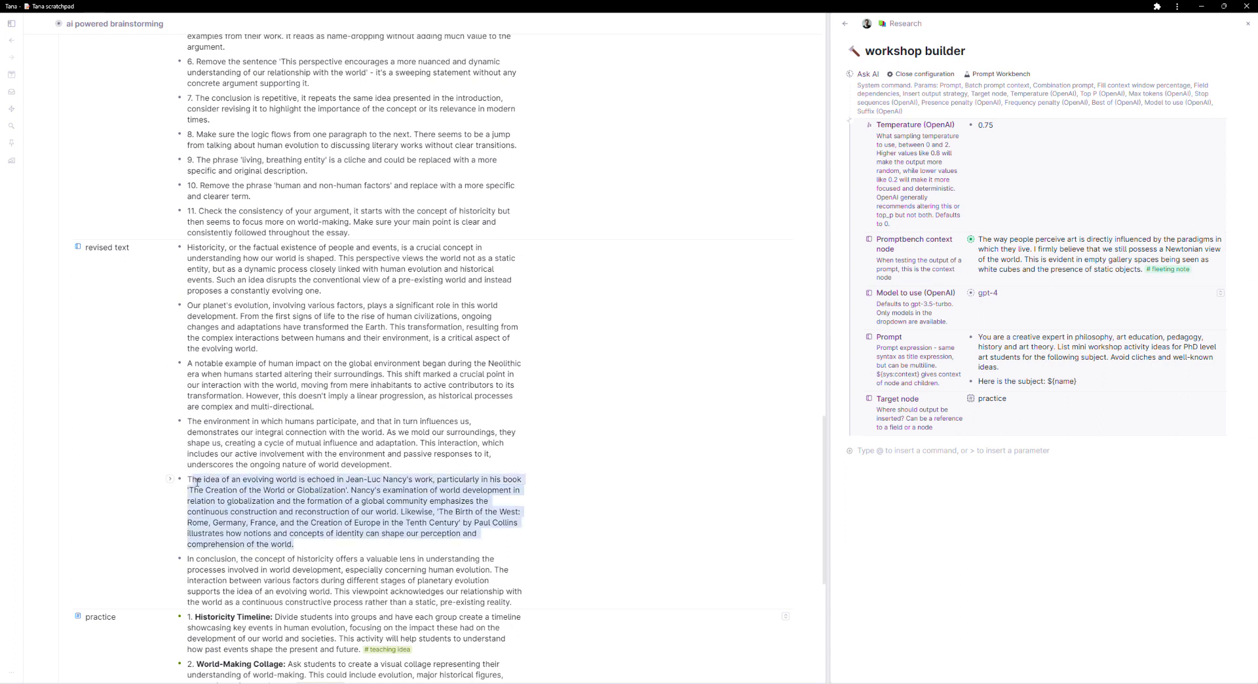
{"action": "left_click", "coordinate": [308, 557]}
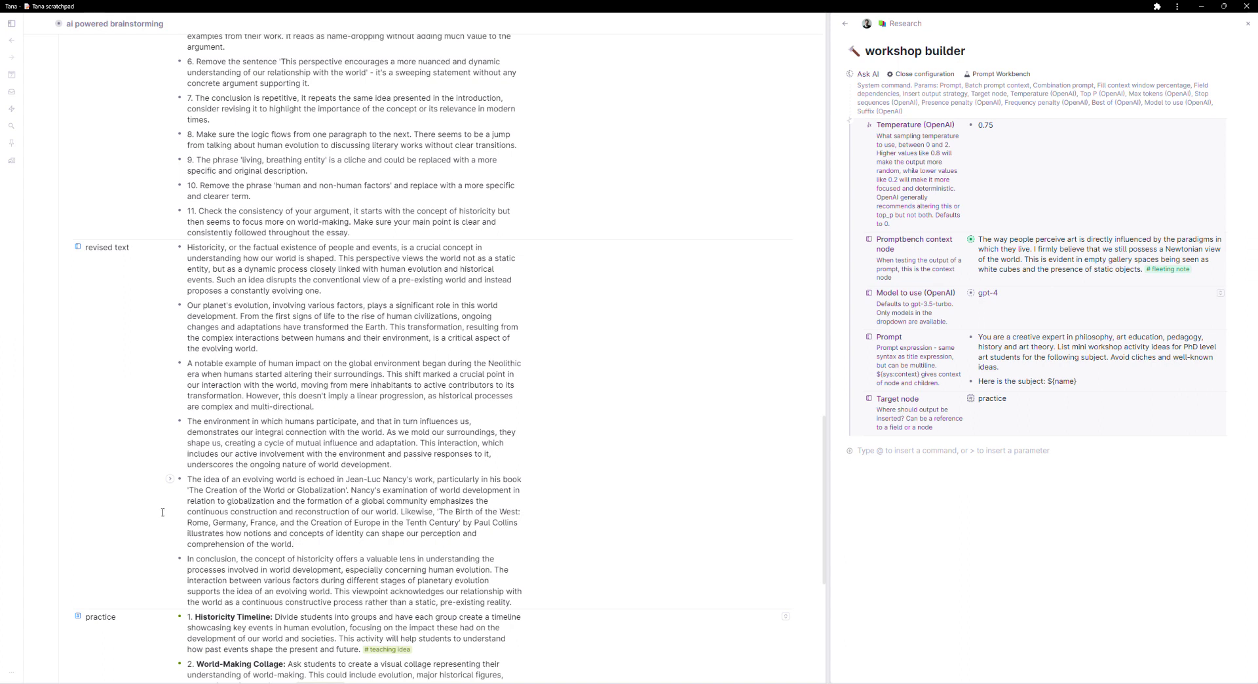
{"action": "scroll", "coordinate": [307, 447], "scroll_direction": "down", "scroll_amount": 3}
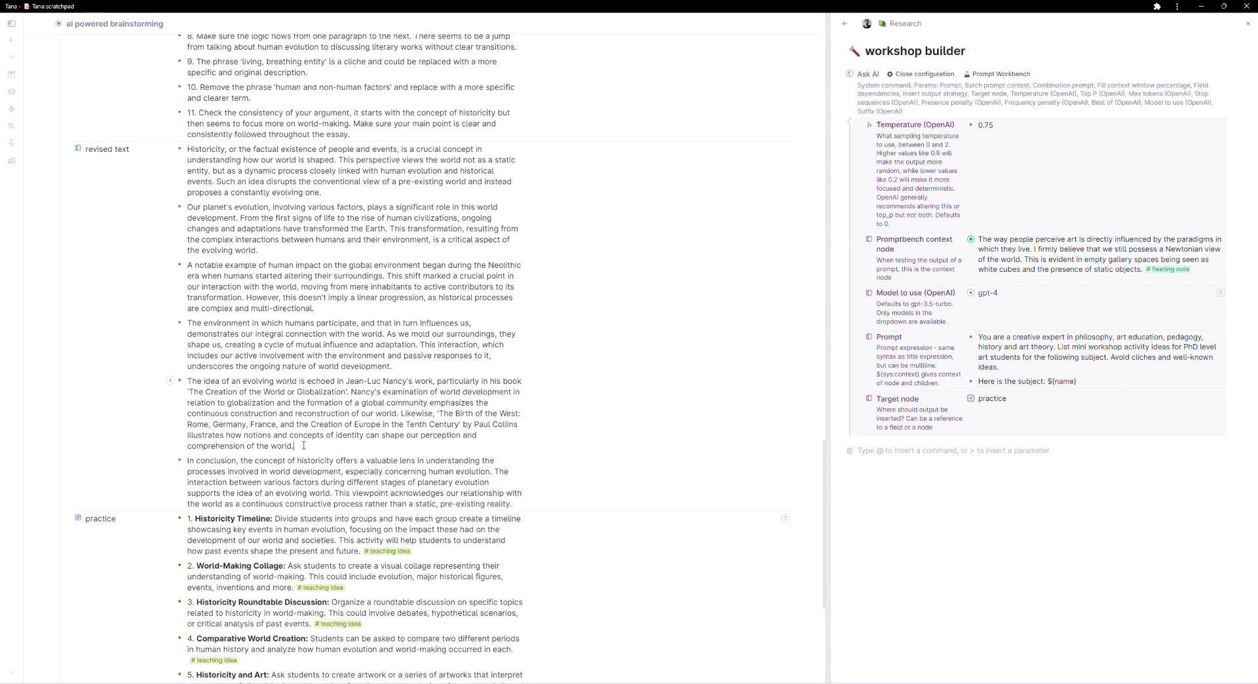
{"action": "type", "text": "#ai"}
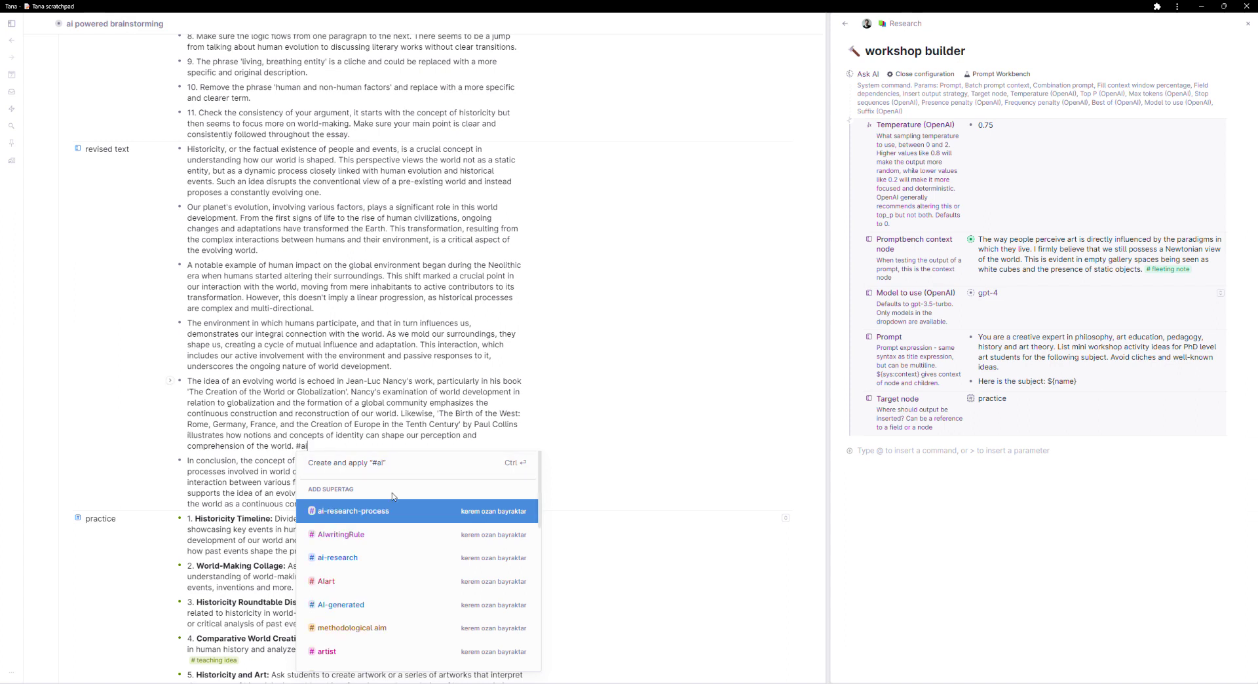
{"action": "key", "text": "Down"}
{"action": "key", "text": "Down"}
{"action": "key", "text": "Down"}
{"action": "key", "text": "Down"}
{"action": "key", "text": "Down"}
{"action": "key", "text": "Return"}
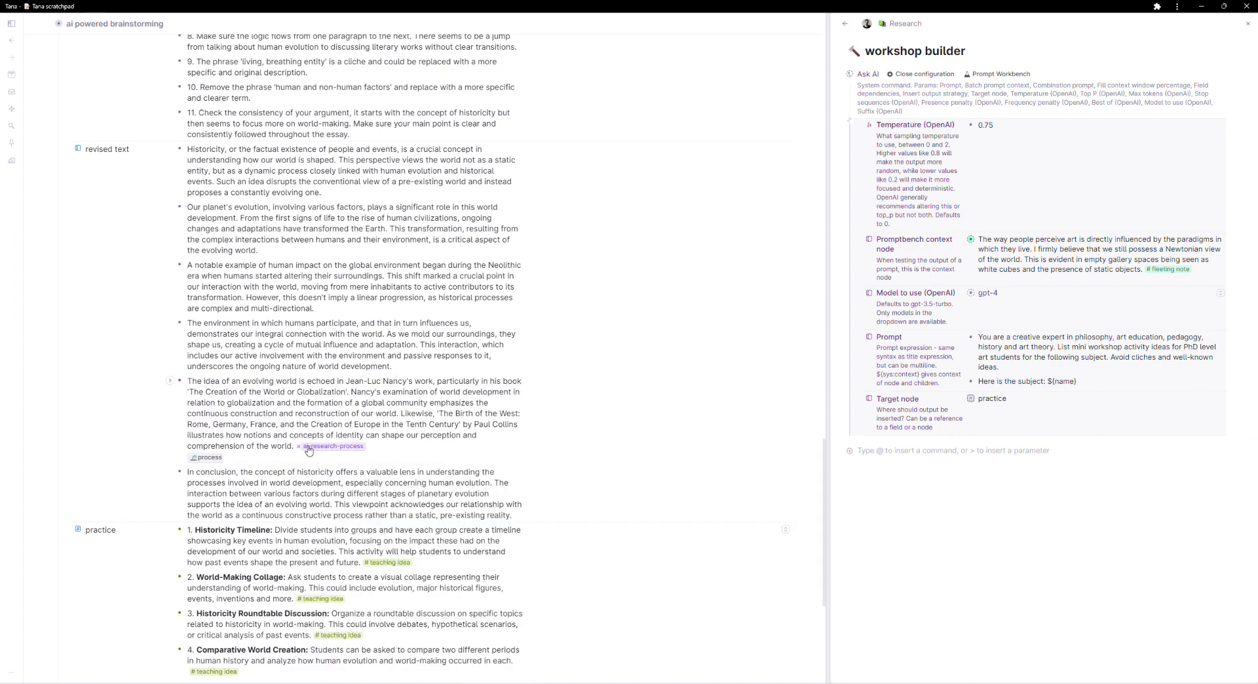
{"action": "key", "text": "ctrl+z"}
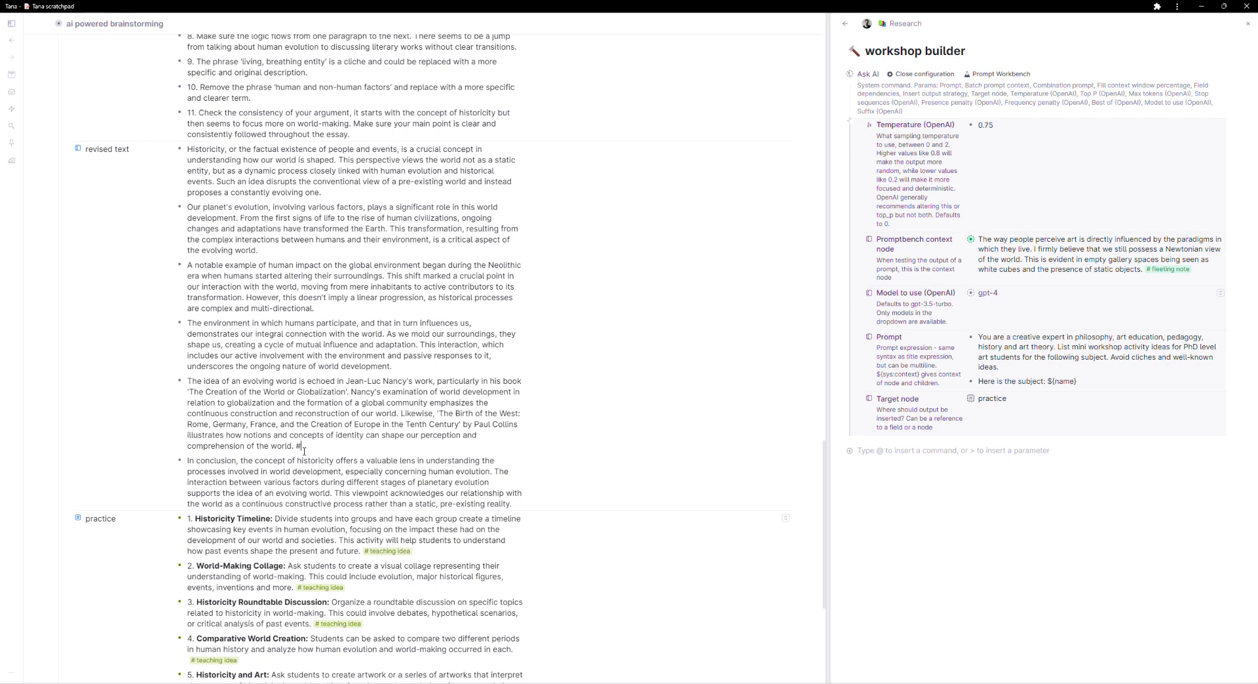
Step: Apply the ai-research supertag to the revised text paragraph starting "The idea of an evolving world" and view its fields on the node's own page
{"action": "type", "text": "#ai"}
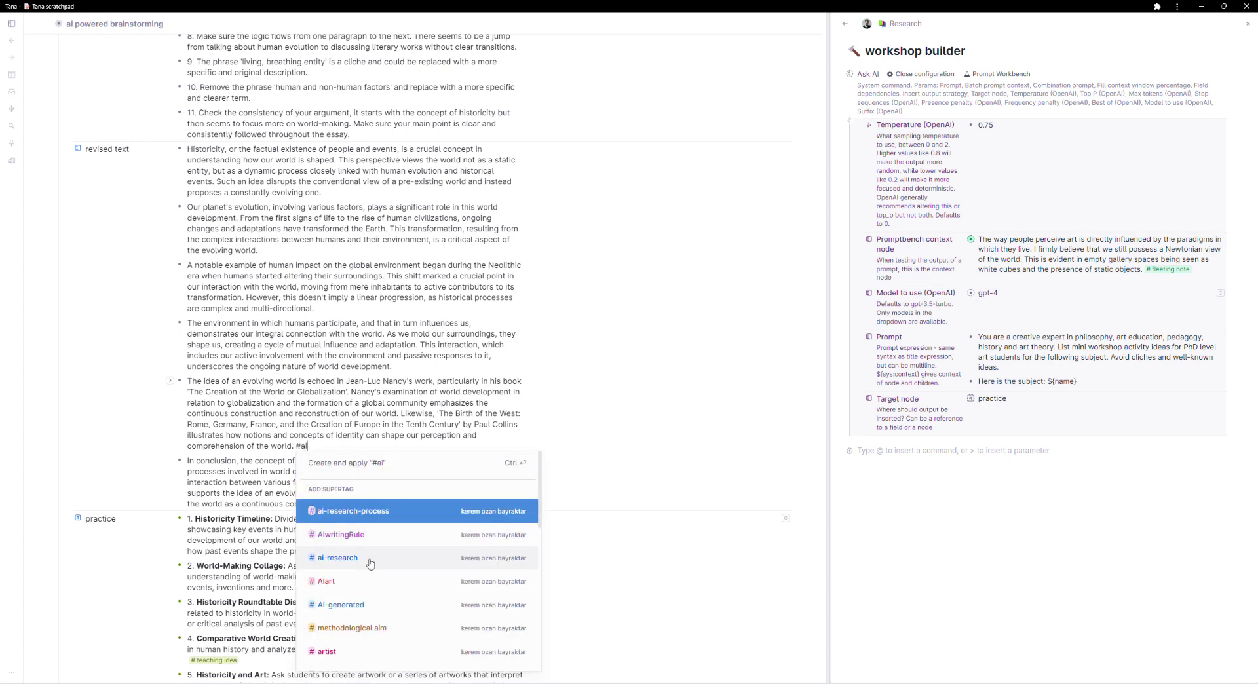
{"action": "left_click", "coordinate": [367, 558]}
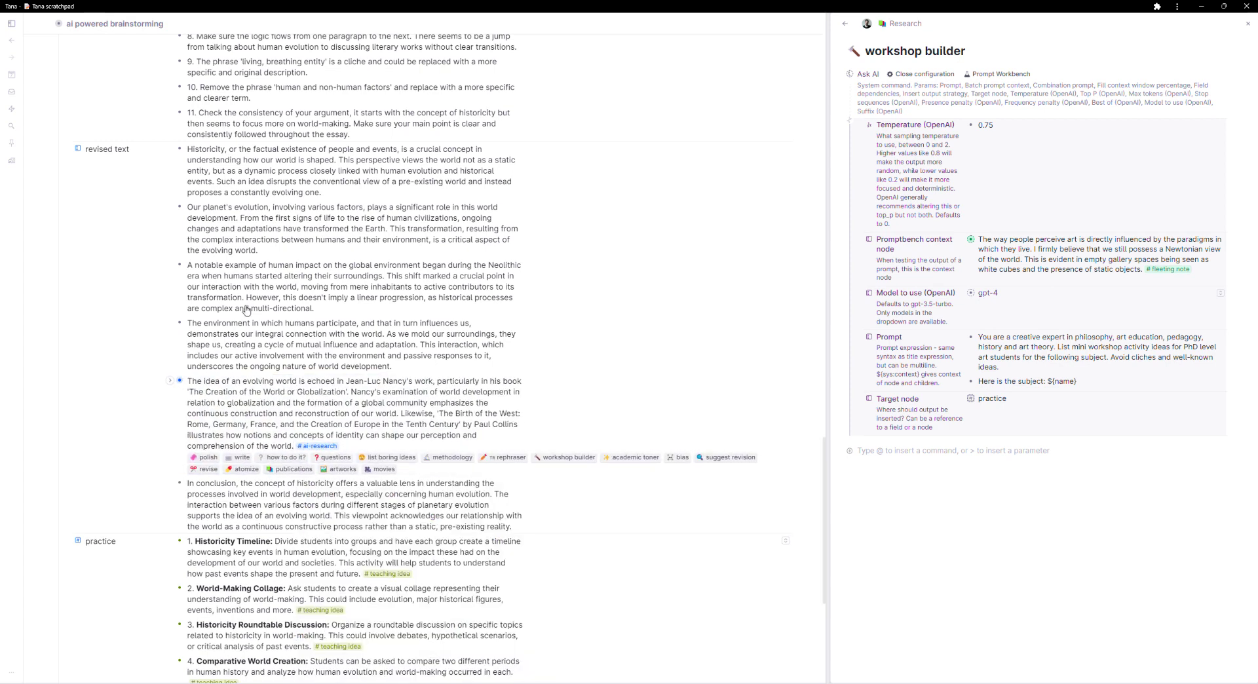
{"action": "left_click", "coordinate": [180, 380]}
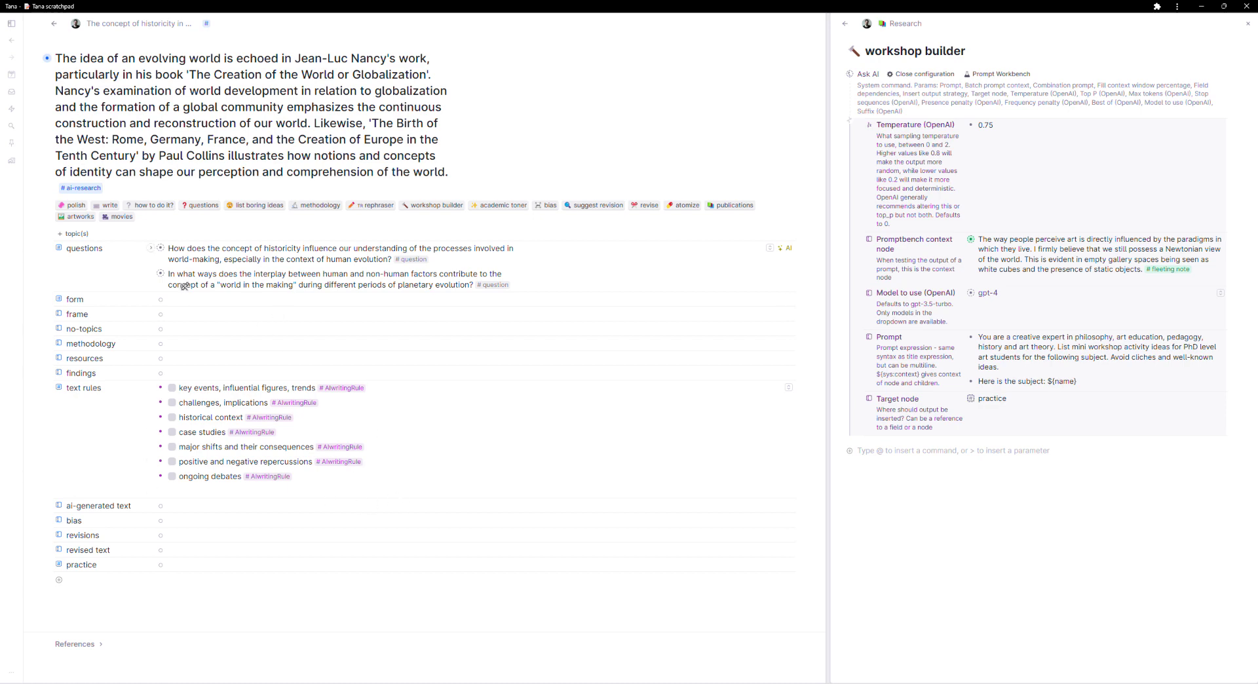
{"action": "left_click", "coordinate": [54, 24]}
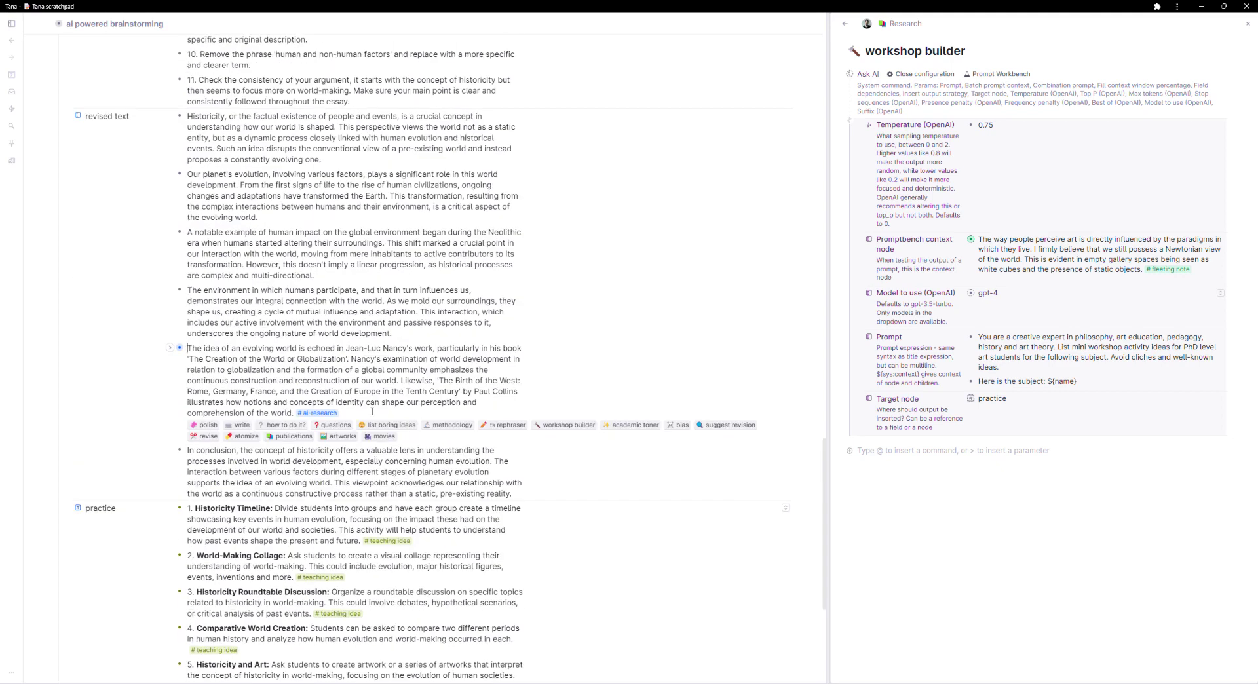
Step: Examine the workshop ideas in the practice field and expand the World-Making Manifesto idea to show its teaching idea fields
{"action": "scroll", "coordinate": [334, 407], "scroll_direction": "down", "scroll_amount": 3}
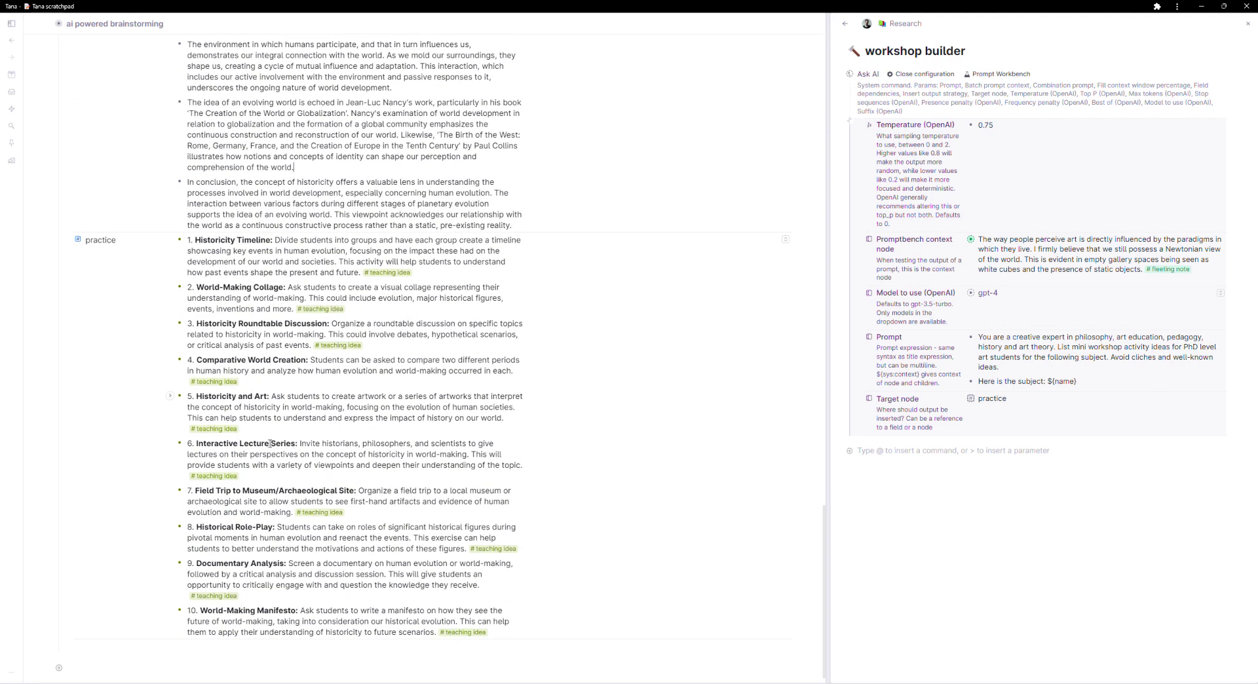
{"action": "scroll", "coordinate": [262, 485], "scroll_direction": "up", "scroll_amount": 1}
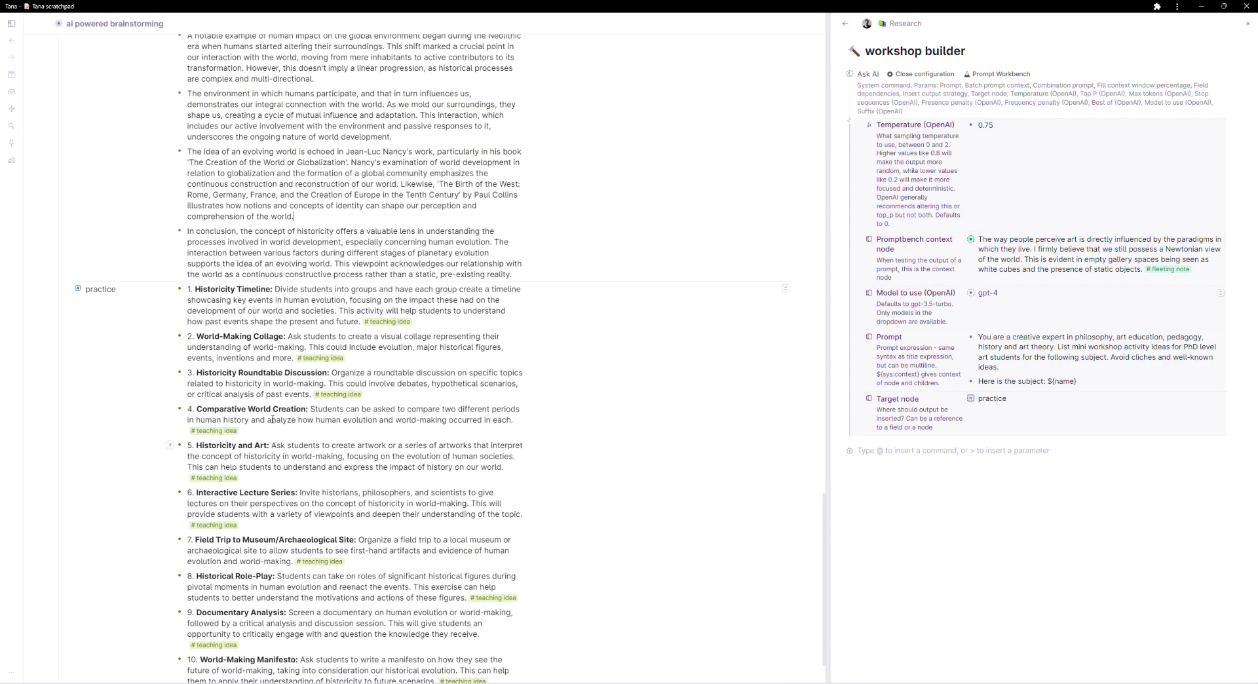
{"action": "scroll", "coordinate": [204, 524], "scroll_direction": "down", "scroll_amount": 1}
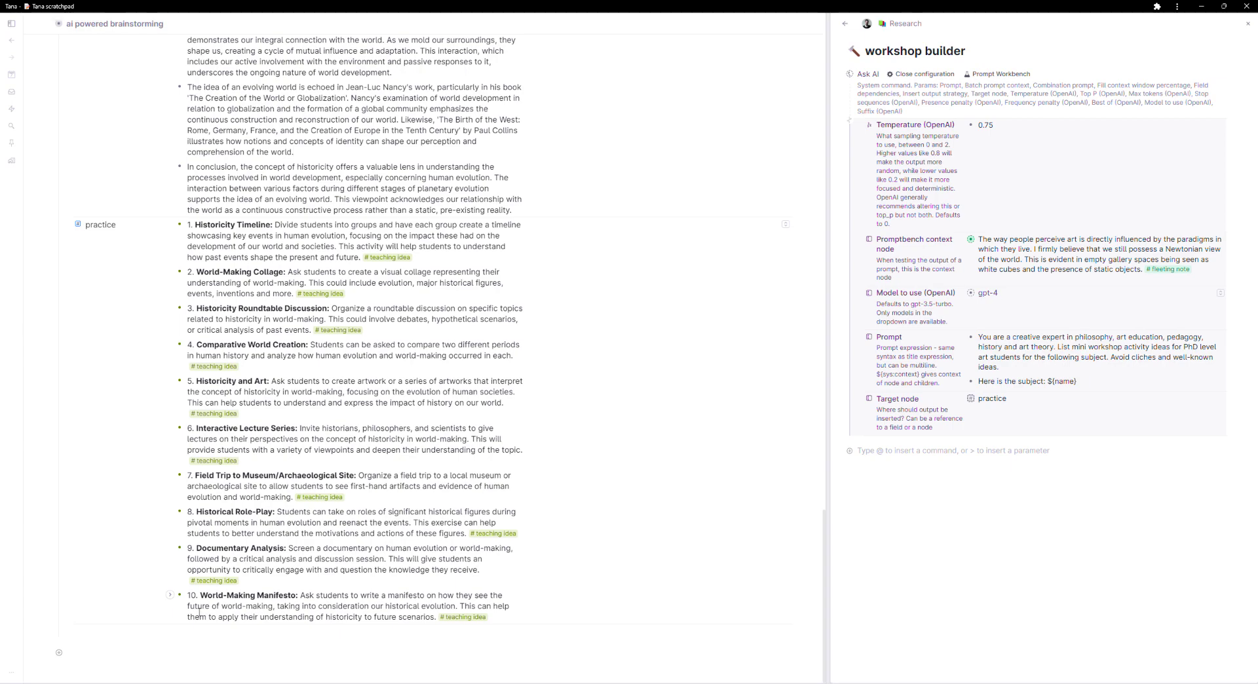
{"action": "left_click", "coordinate": [170, 595]}
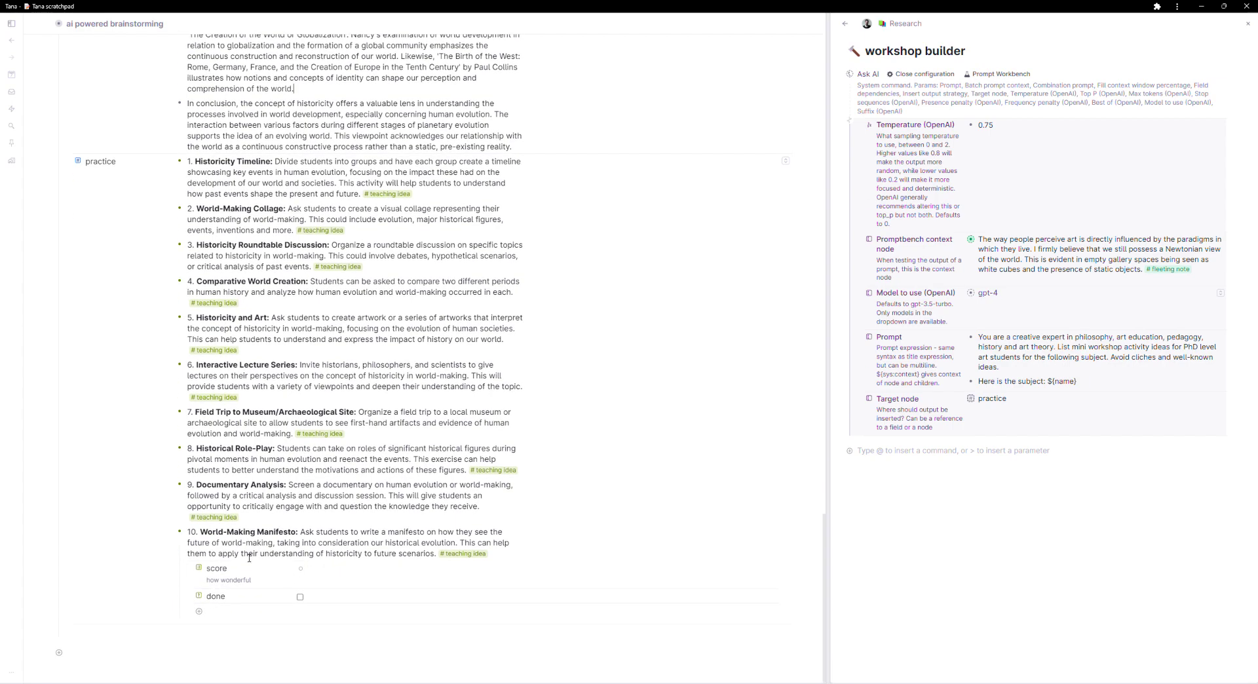
Step: Review the whole research node, from its questions and no-topics fields through methodology, resources and text rules to the ai-generated text
{"action": "scroll", "coordinate": [394, 391], "scroll_direction": "up", "scroll_amount": 10}
{"action": "scroll", "coordinate": [394, 392], "scroll_direction": "up", "scroll_amount": 15}
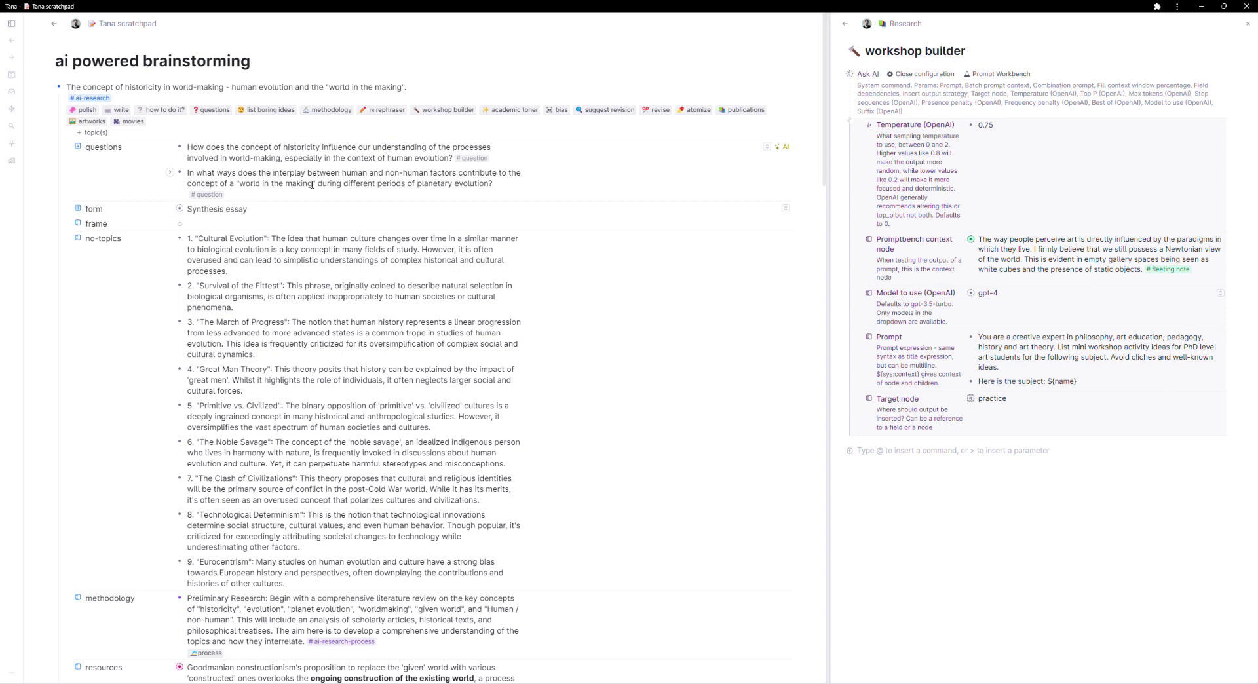
{"action": "scroll", "coordinate": [314, 226], "scroll_direction": "down", "scroll_amount": 3}
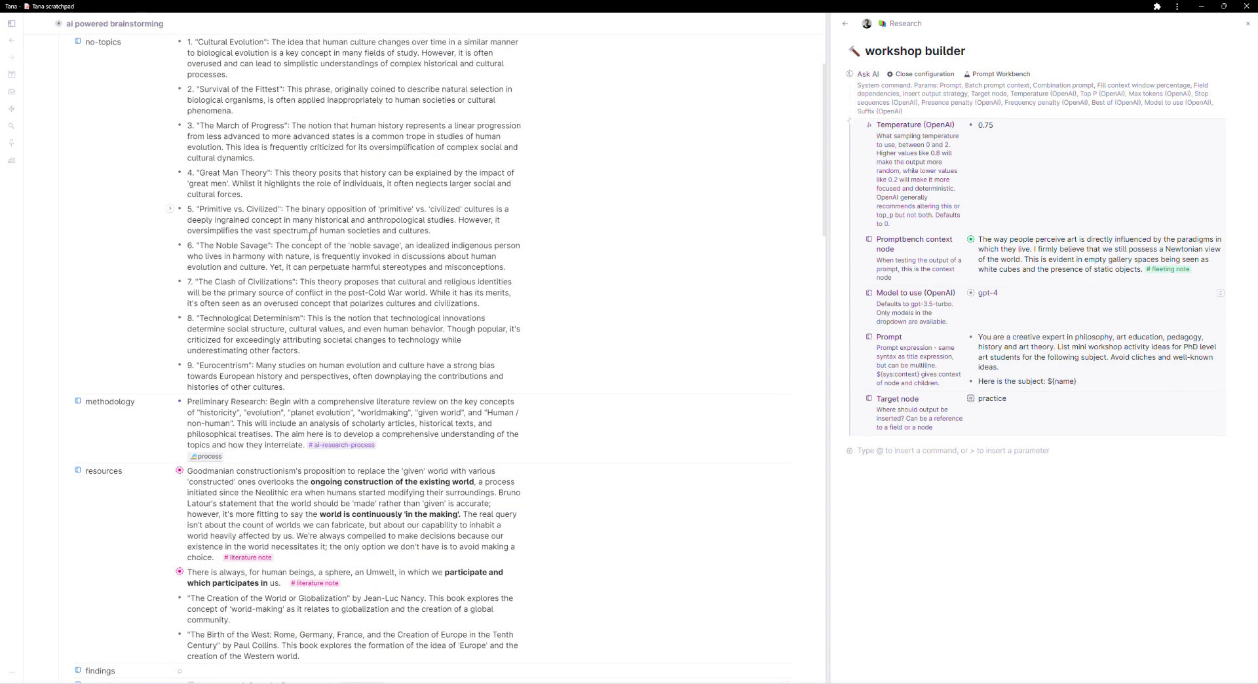
{"action": "scroll", "coordinate": [310, 236], "scroll_direction": "up", "scroll_amount": 3}
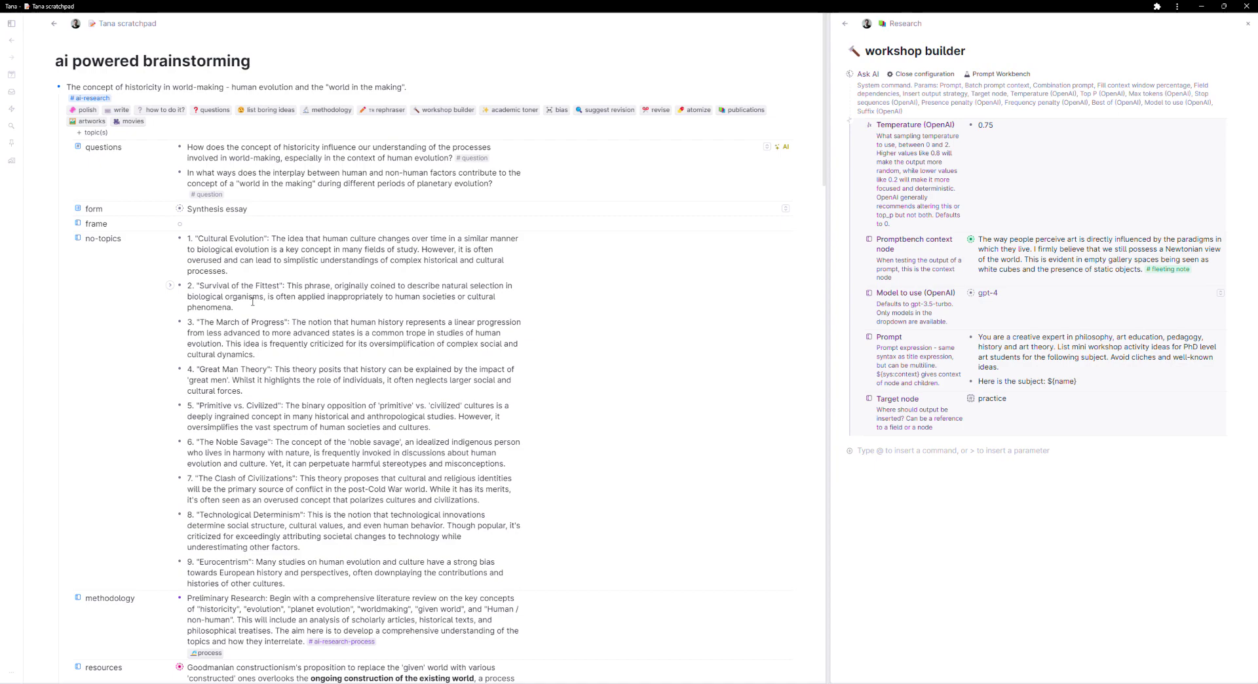
{"action": "scroll", "coordinate": [251, 299], "scroll_direction": "down", "scroll_amount": 20}
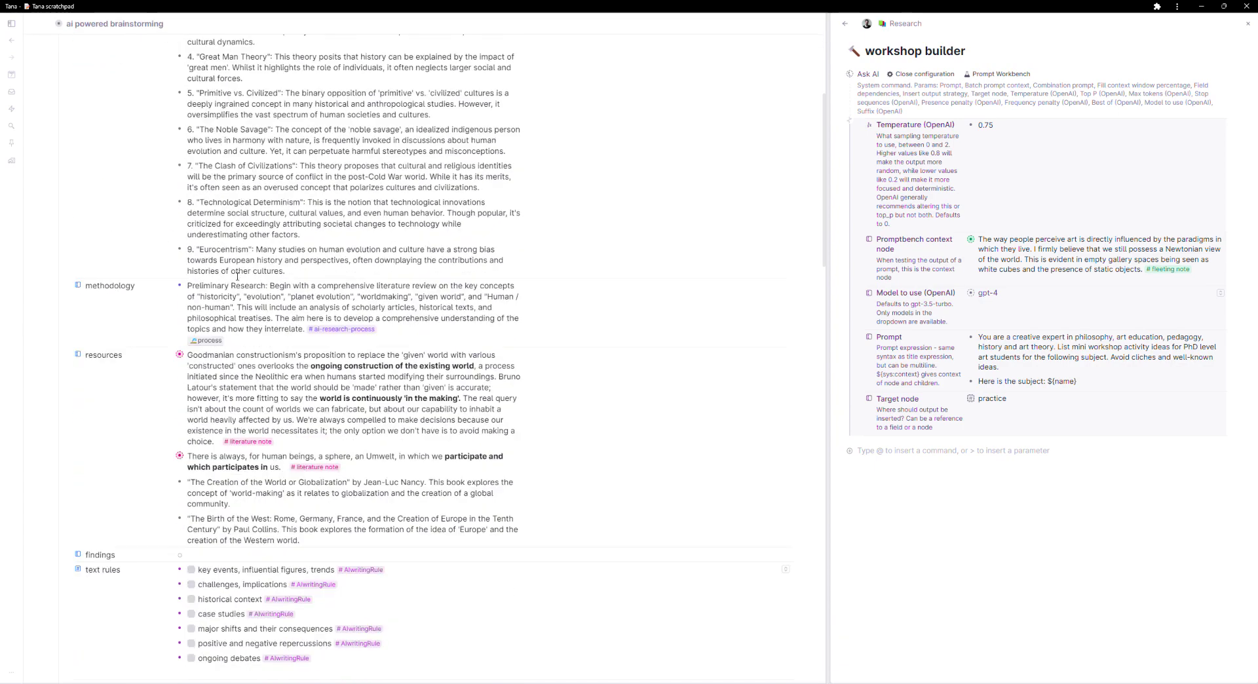
{"action": "scroll", "coordinate": [238, 277], "scroll_direction": "up", "scroll_amount": 20}
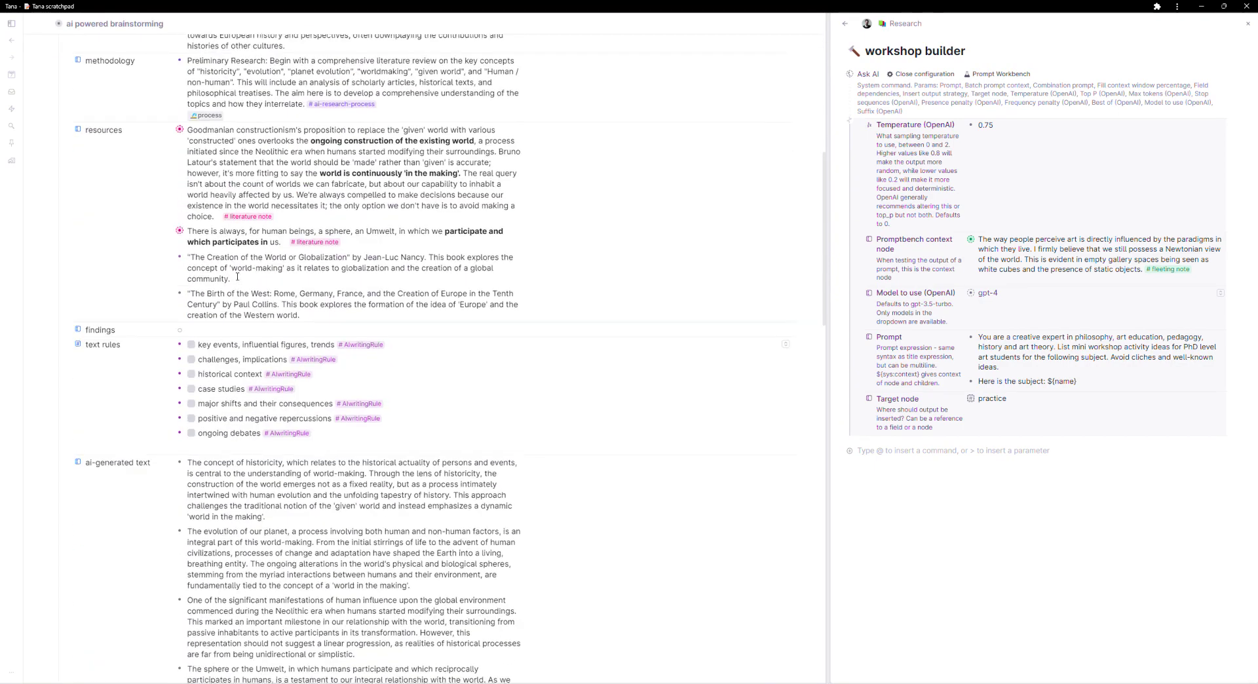